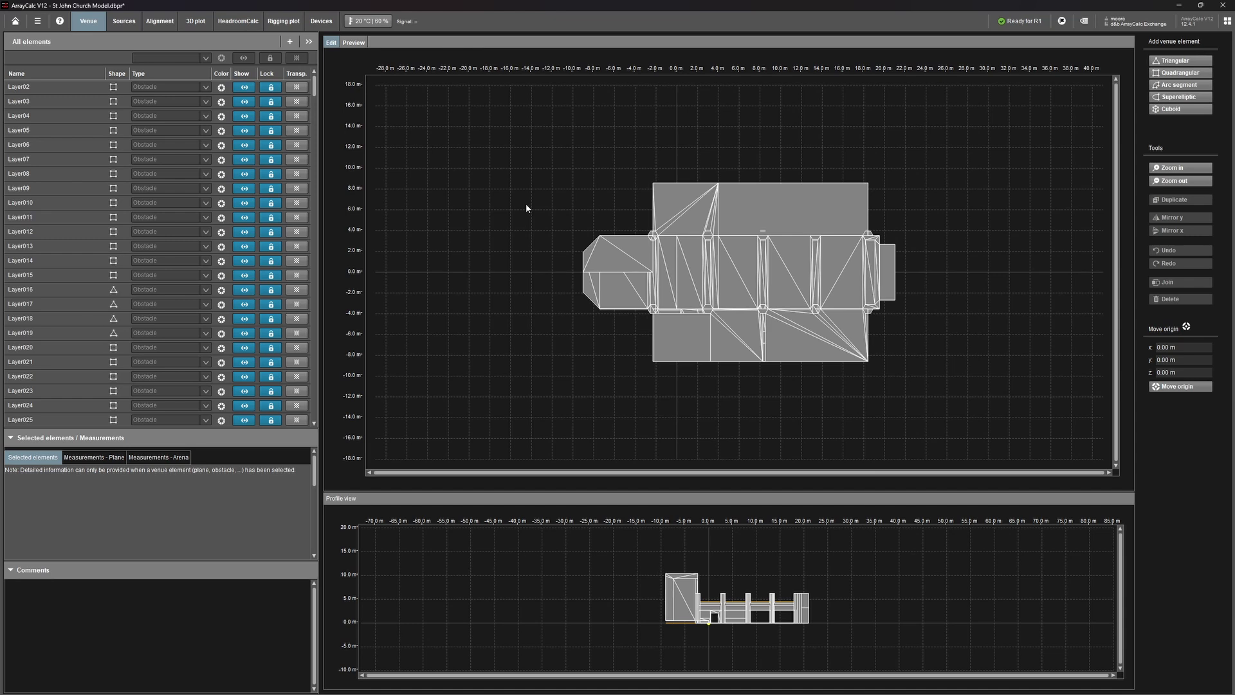
- Review the predictions for the 12S and SUB array 1 sources
left_click(124, 21)
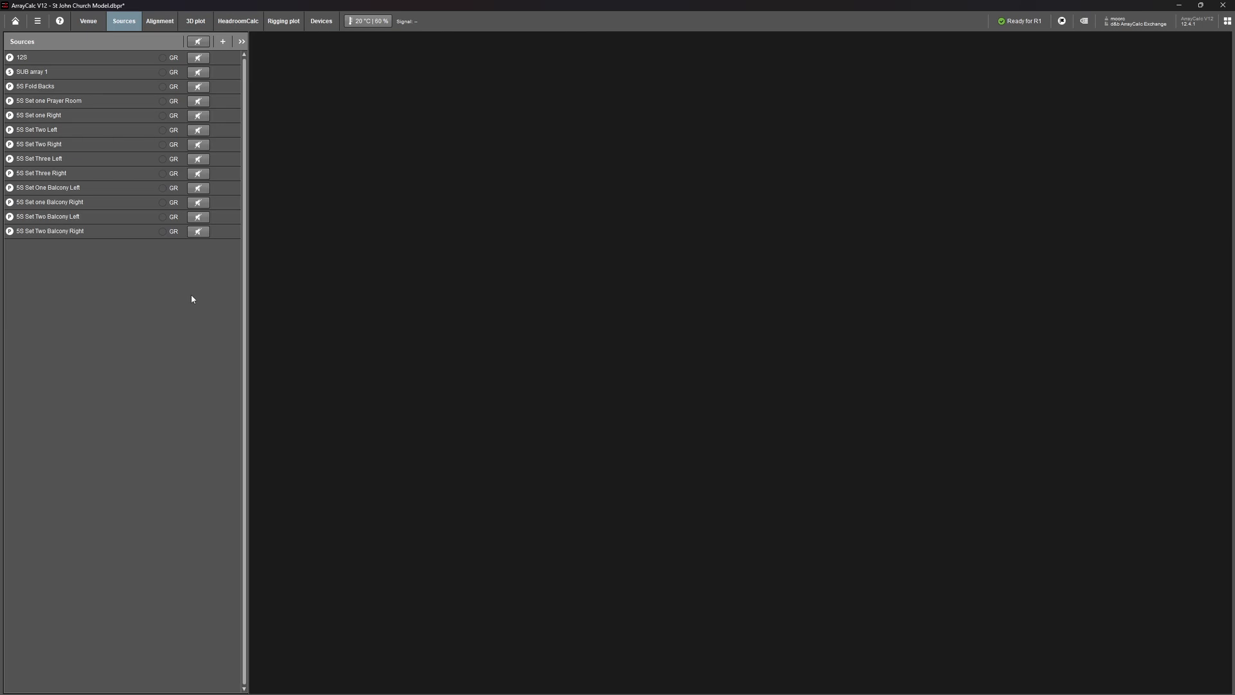
left_click(88, 57)
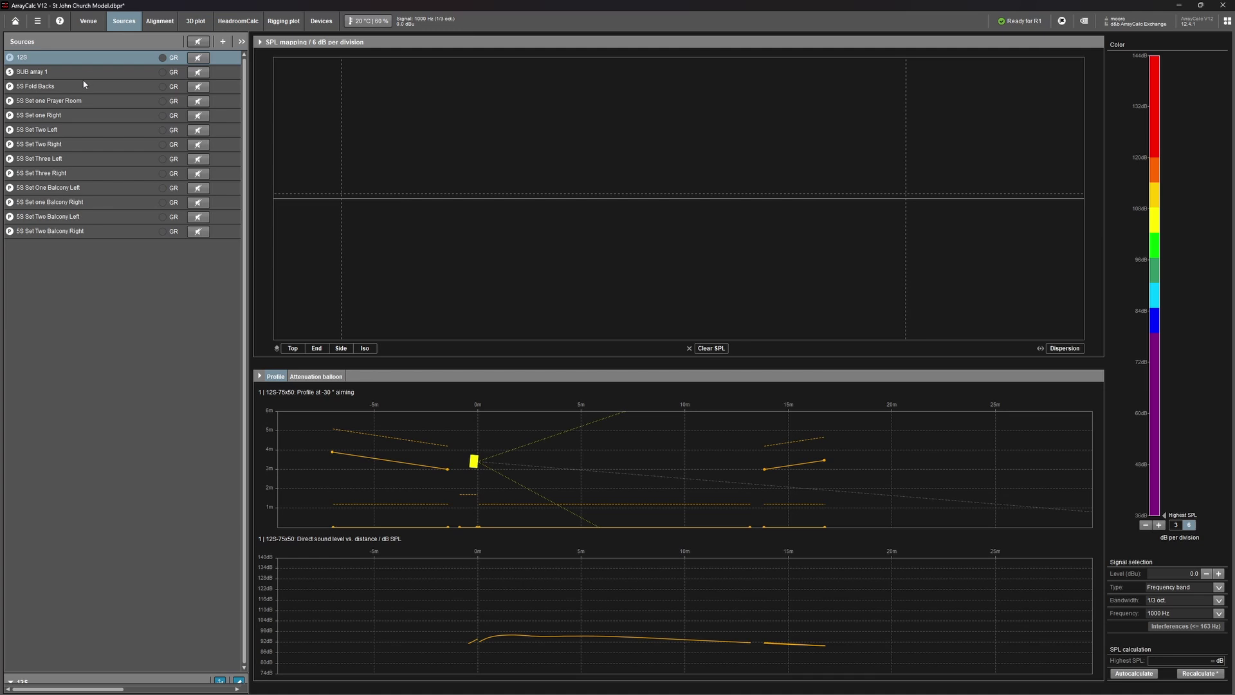
left_click(80, 73)
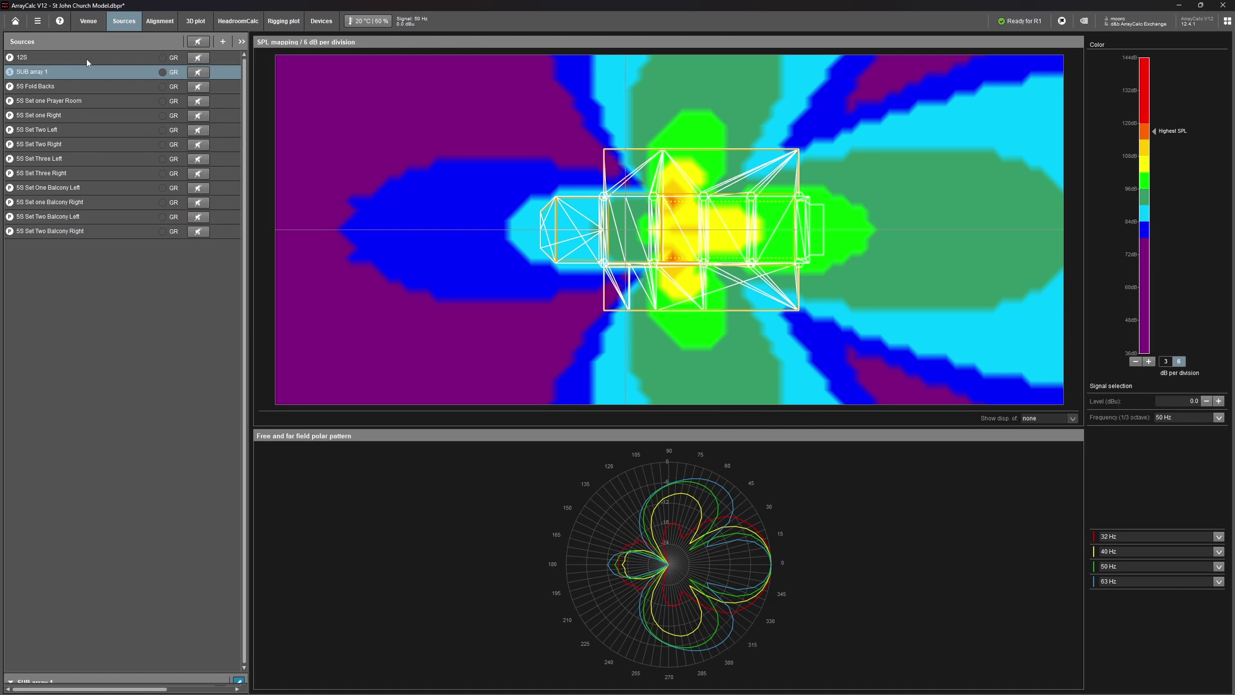
- Calculate the SPL mapping for the church model in the 3D plot with the 8000 Hz, 1/3-octave signal
left_click(196, 21)
left_click_drag(604, 402, 628, 353)
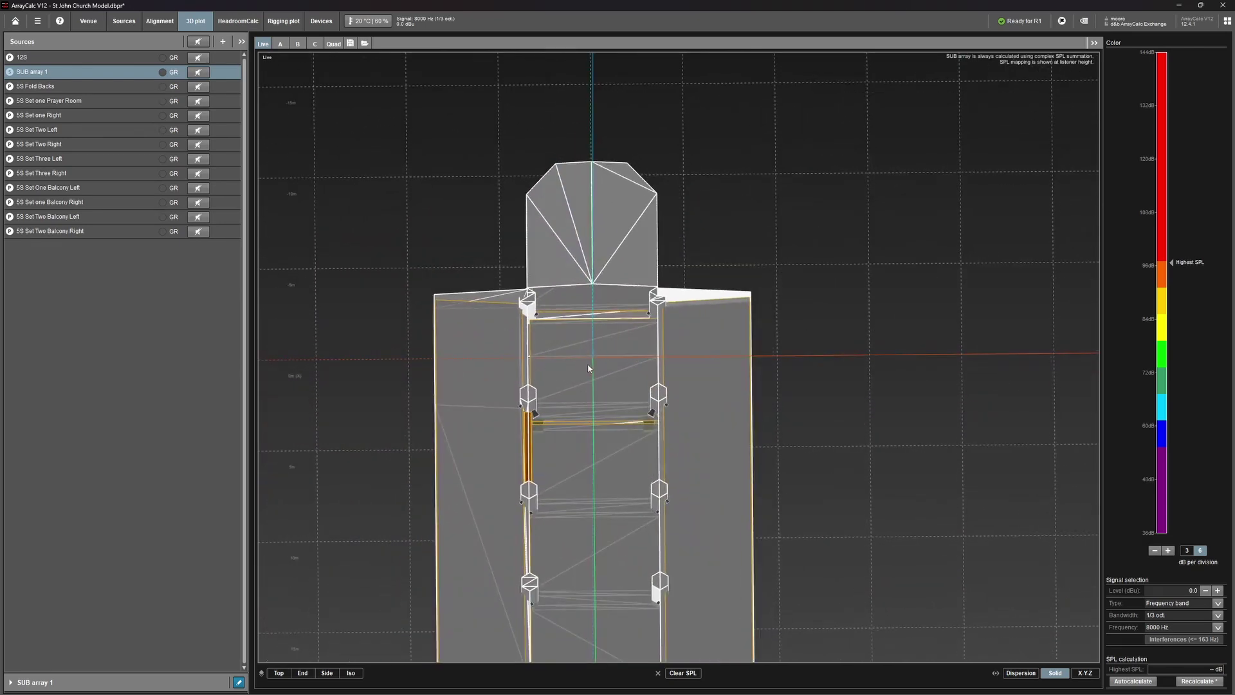
left_click_drag(692, 501, 712, 401)
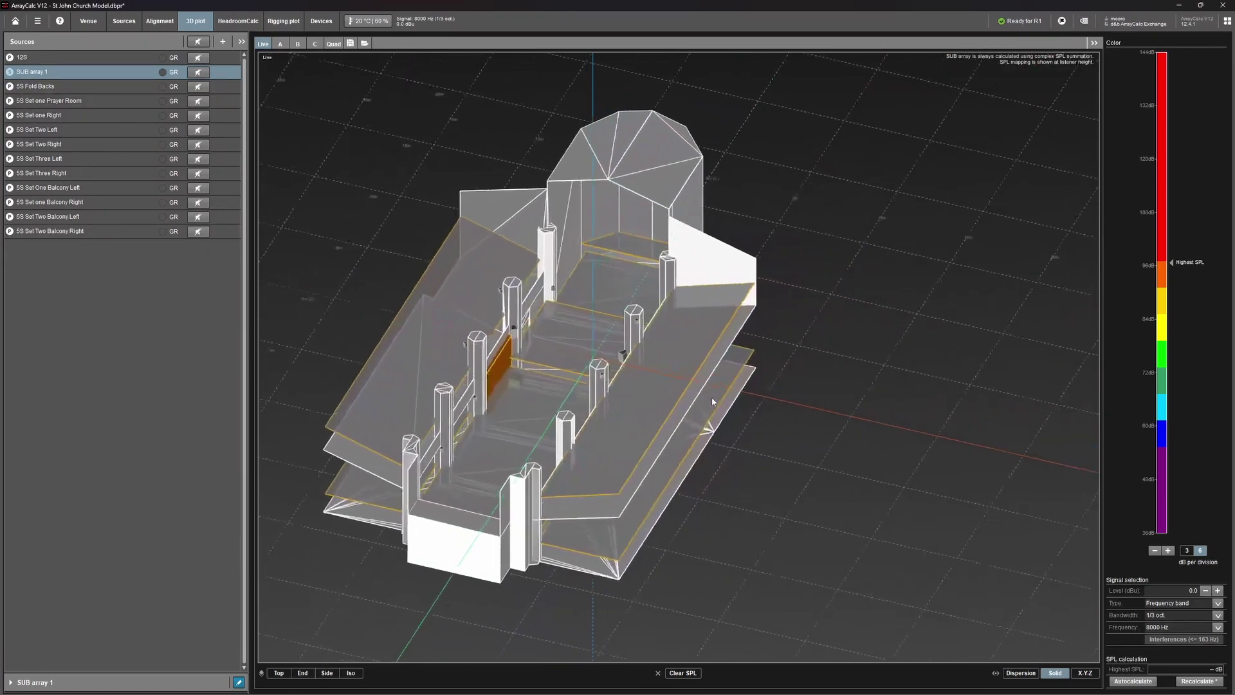
scroll(628, 320, "up", 5)
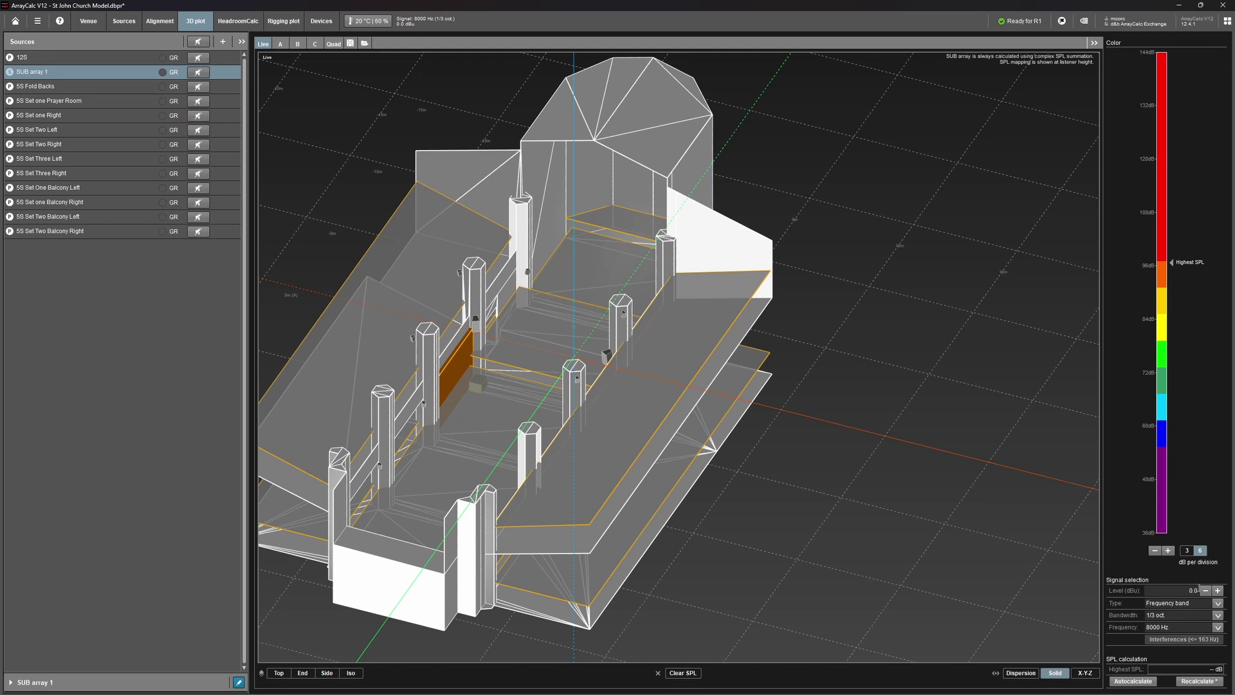
left_click(1203, 683)
- Examine the SPL coverage of the church floor and balconies from above and from both sides
left_click_drag(552, 439, 579, 468)
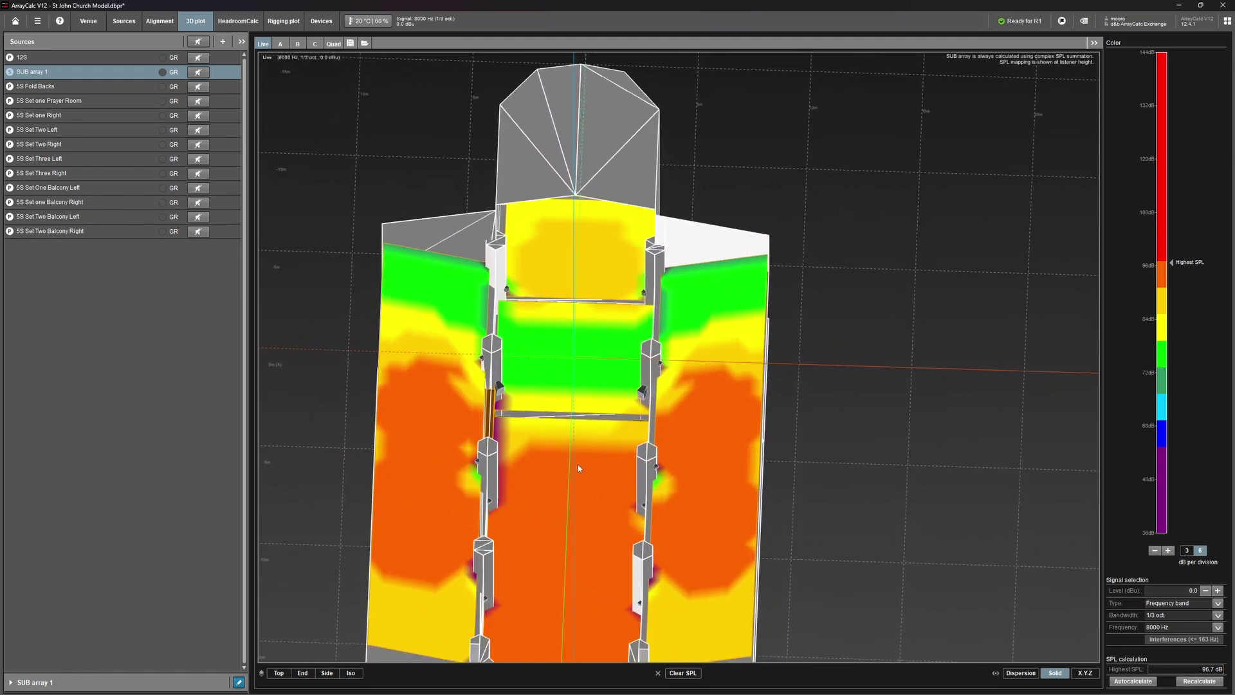
mouse_move(566, 427)
left_mouse_down()
mouse_move(542, 421)
mouse_move(569, 422)
left_mouse_up()
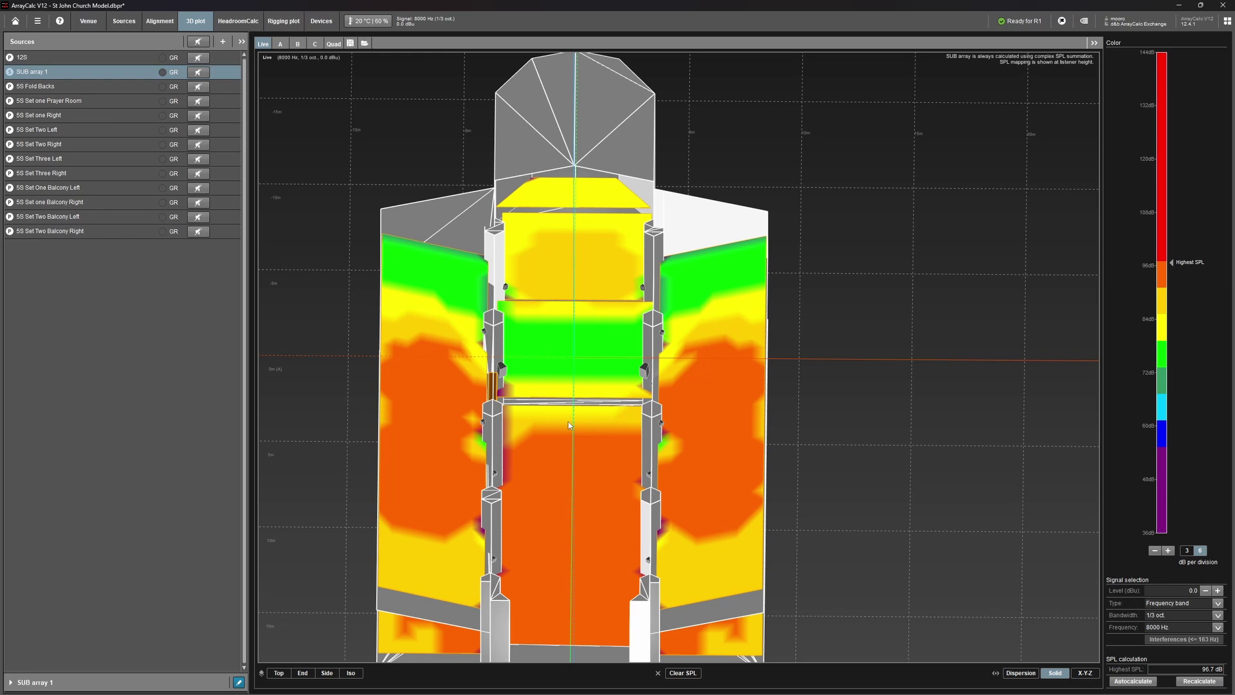
left_click_drag(568, 422, 566, 381)
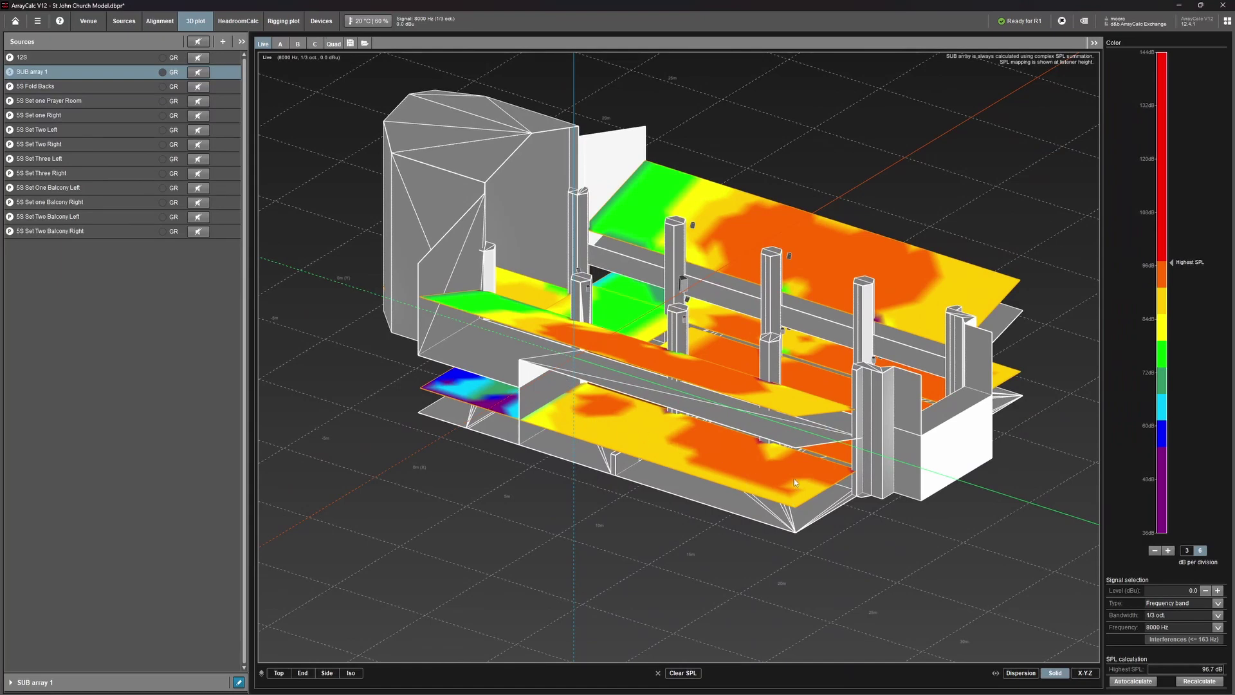
left_click_drag(802, 474, 653, 443)
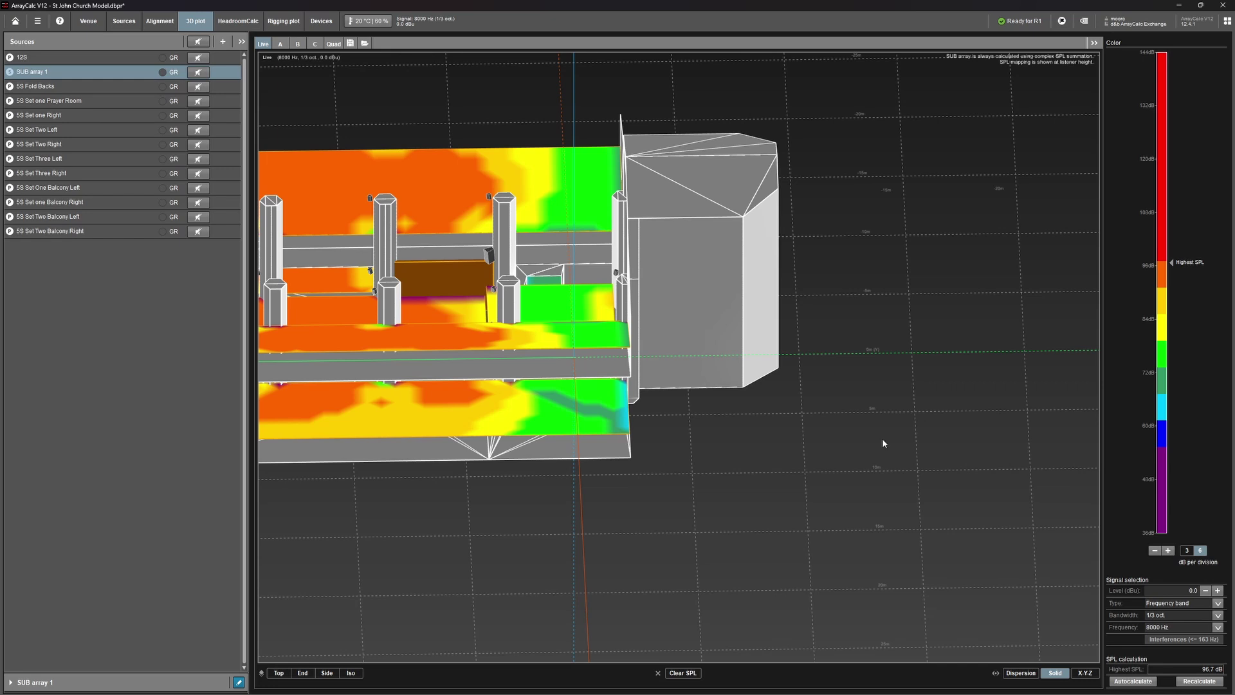
left_click_drag(705, 442, 383, 184)
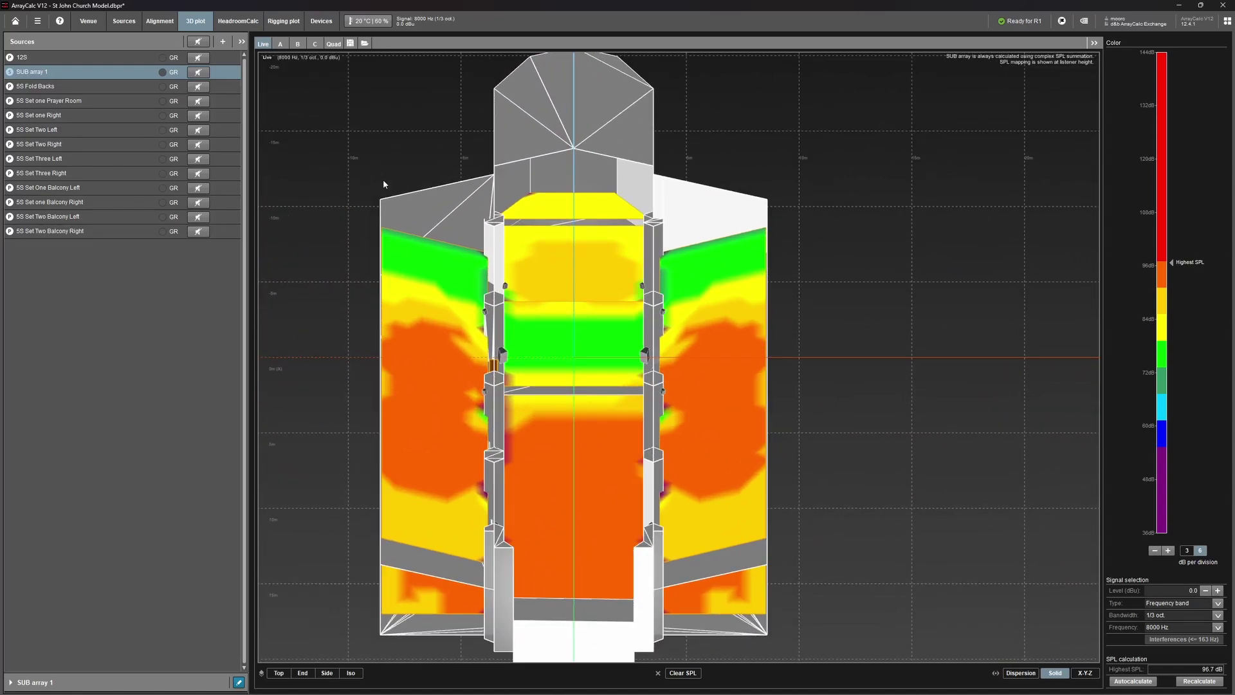
- Review the amplifier device list and SUB array 1's cabinet patching, including its signal flow shown left to right
left_click(321, 21)
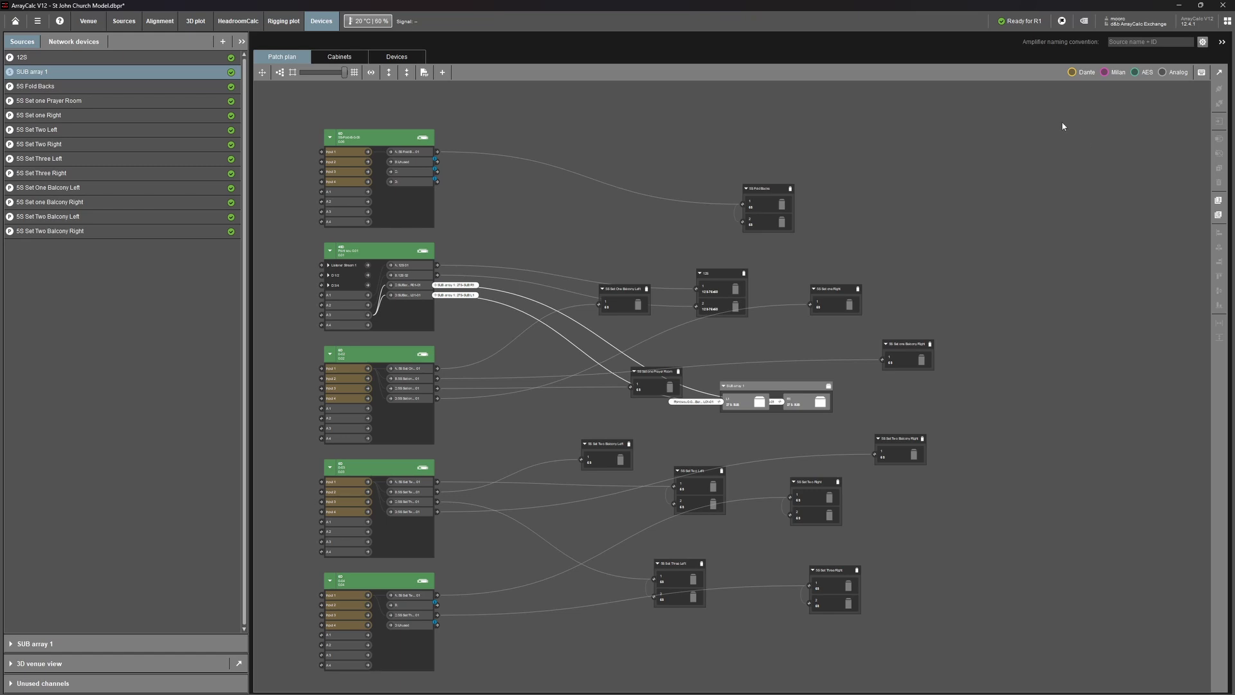
left_click(394, 59)
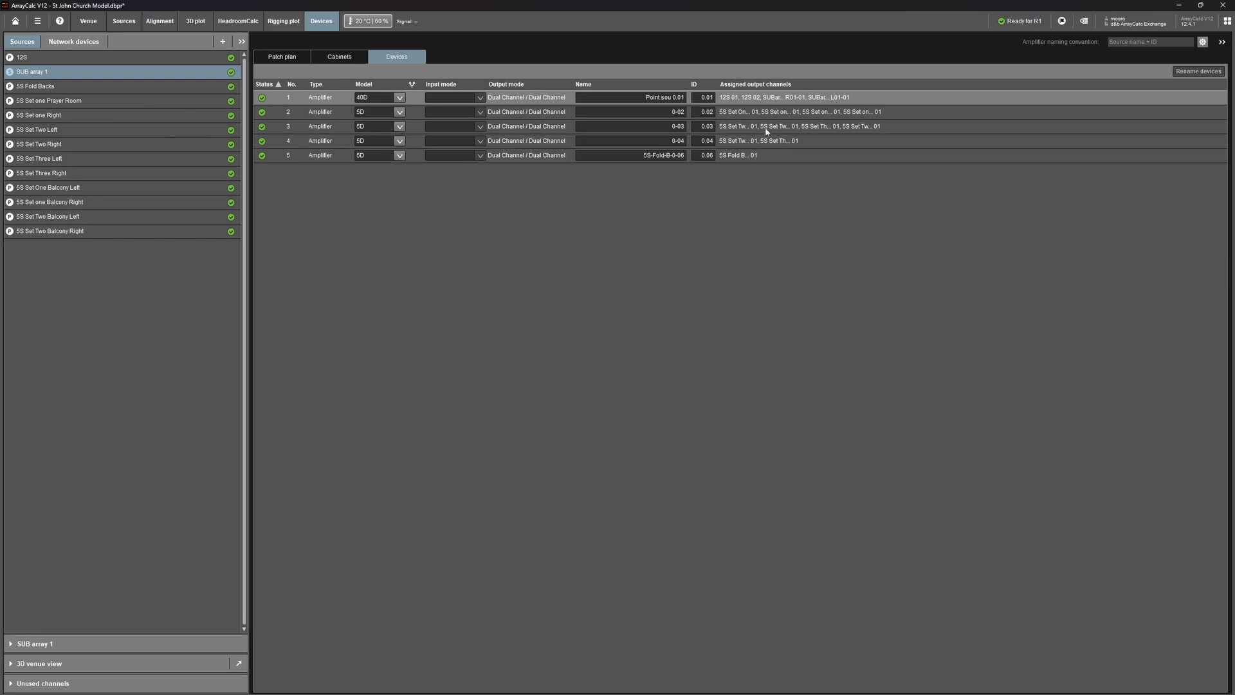
left_click(346, 61)
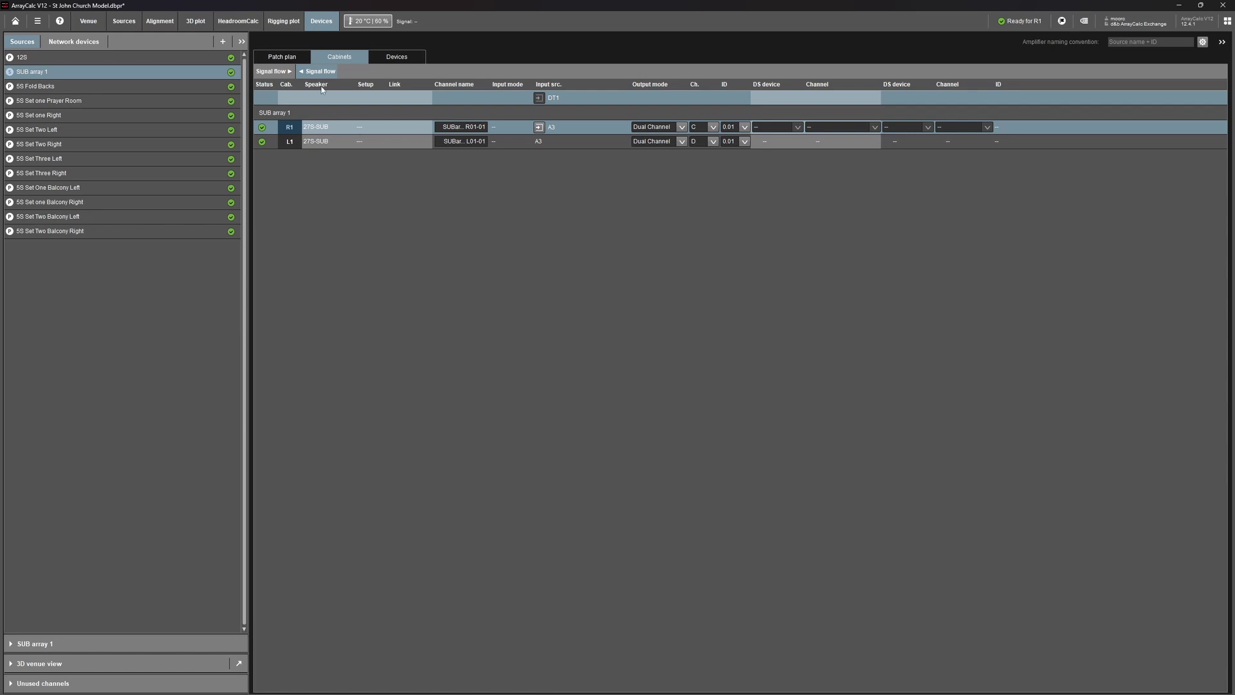
left_click(284, 73)
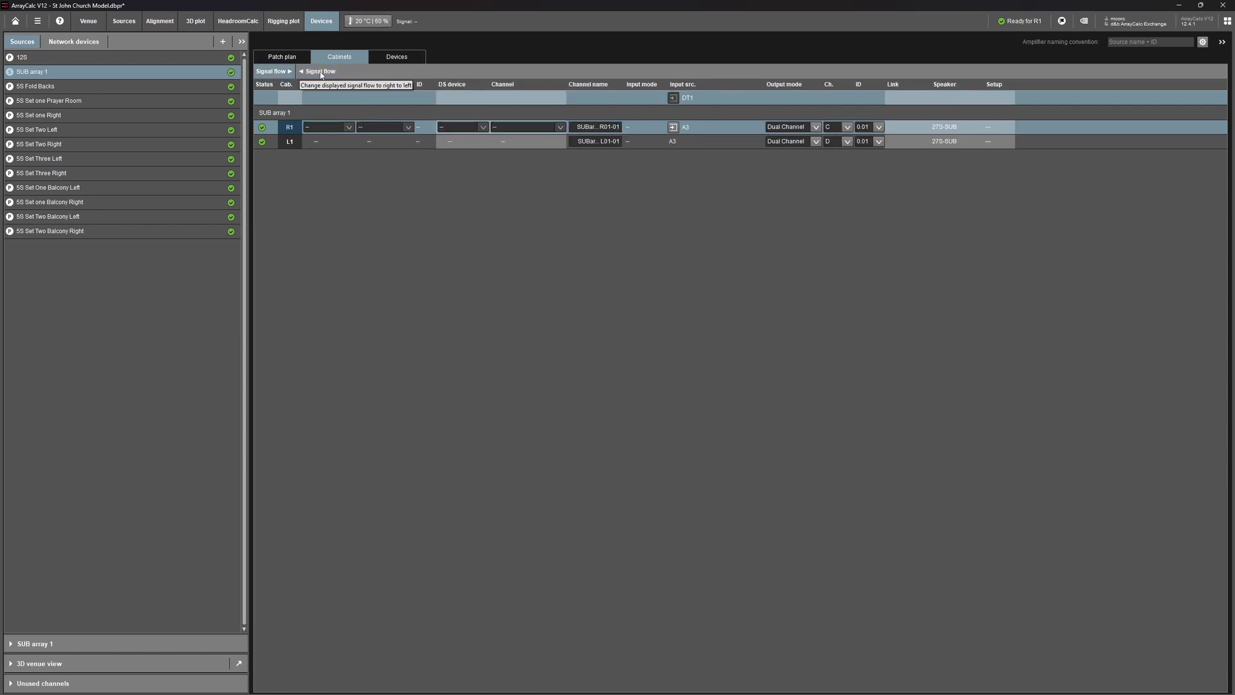
left_click(397, 58)
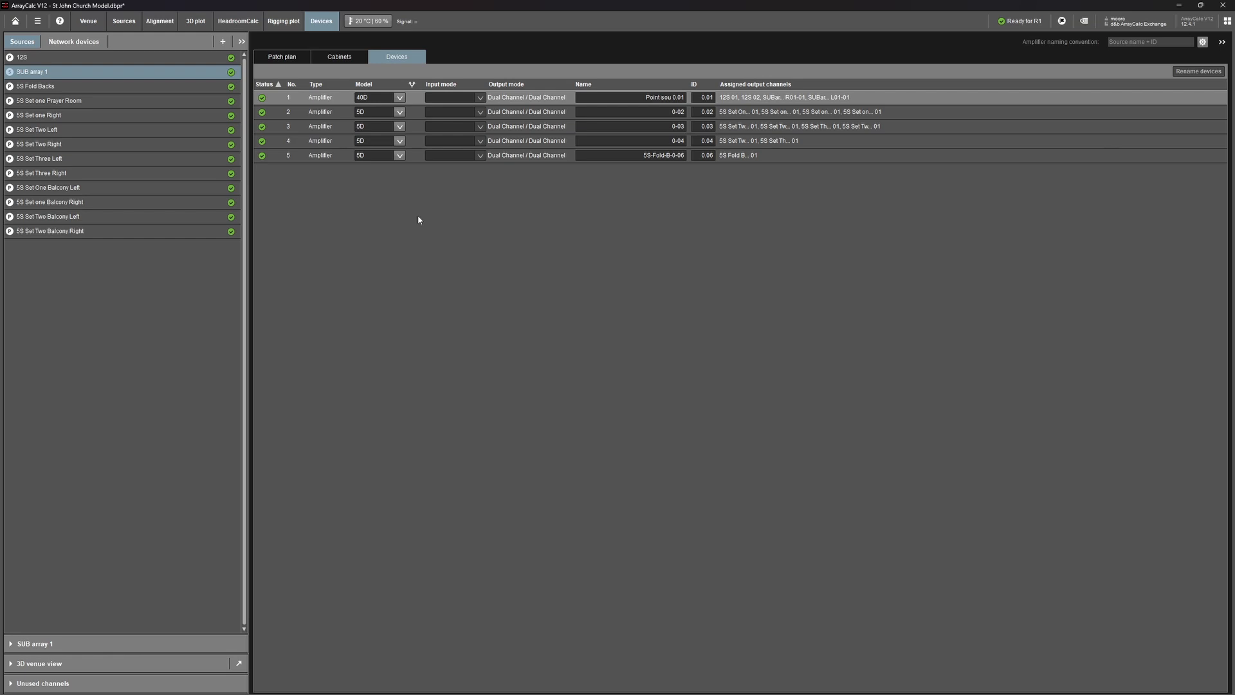
left_click(338, 57)
- Inspect the inputs and output channels of the 5S-Fold-B-0-06 amplifier in the patch plan
left_click(308, 60)
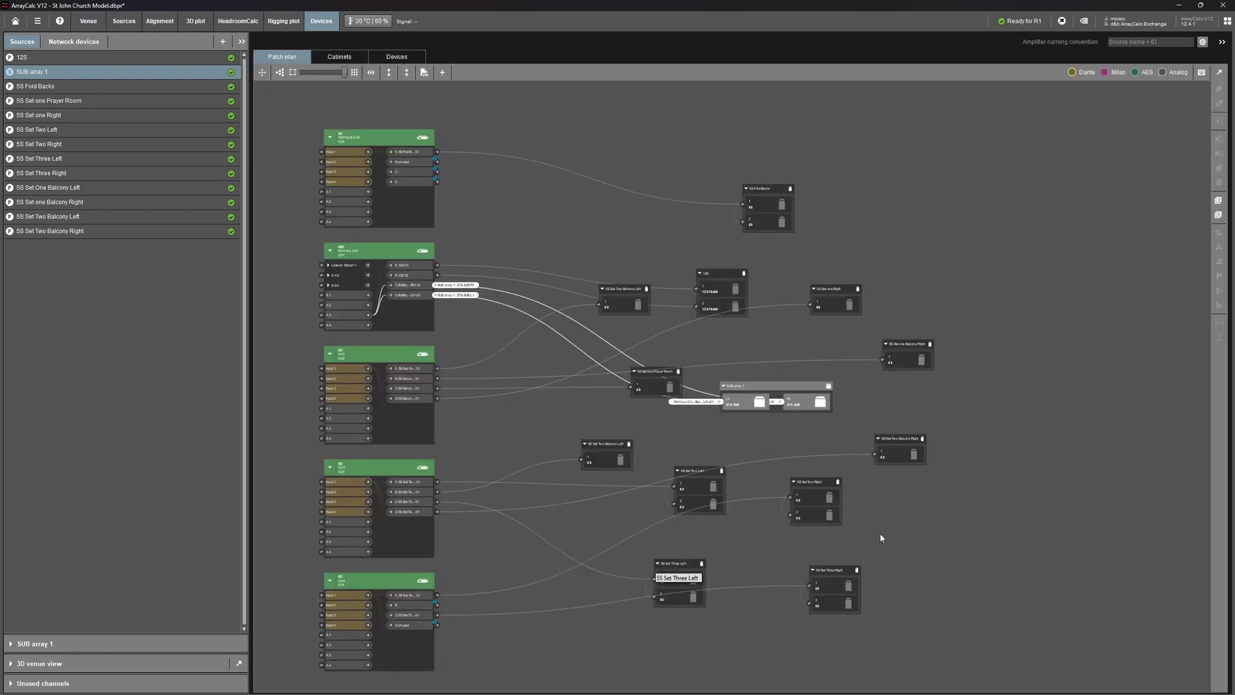
scroll(260, 151, "up", 2)
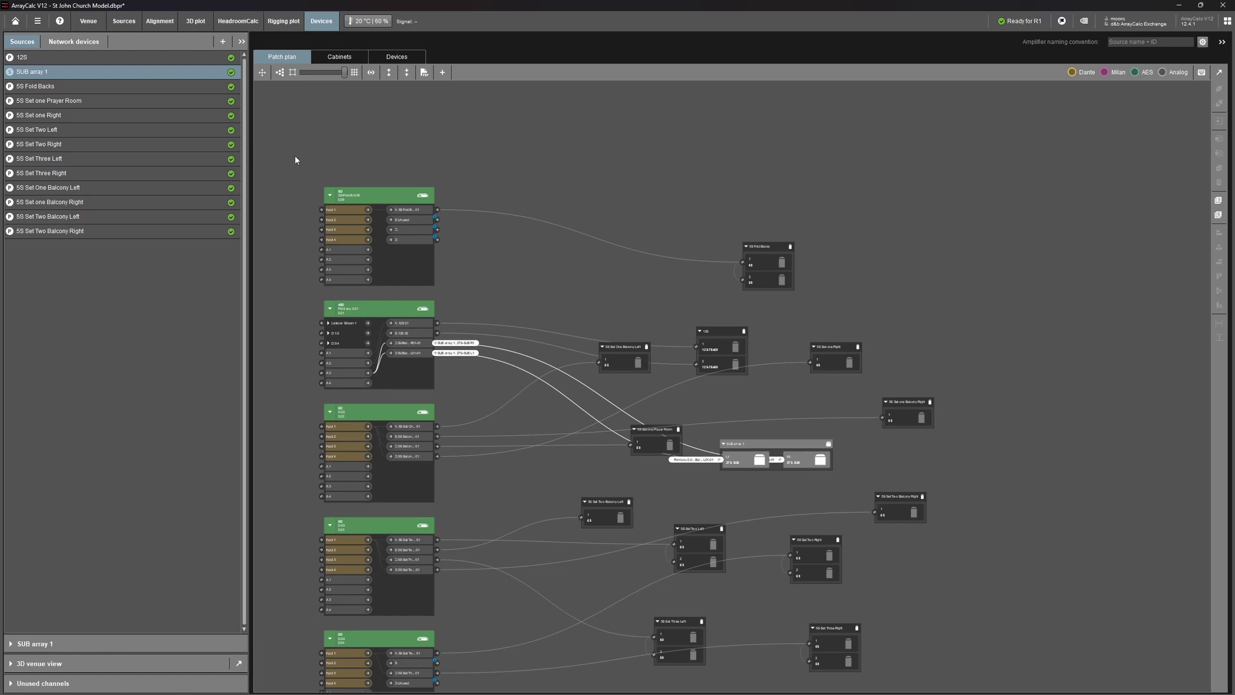
scroll(317, 167, "down", 2)
scroll(317, 168, "up", 5)
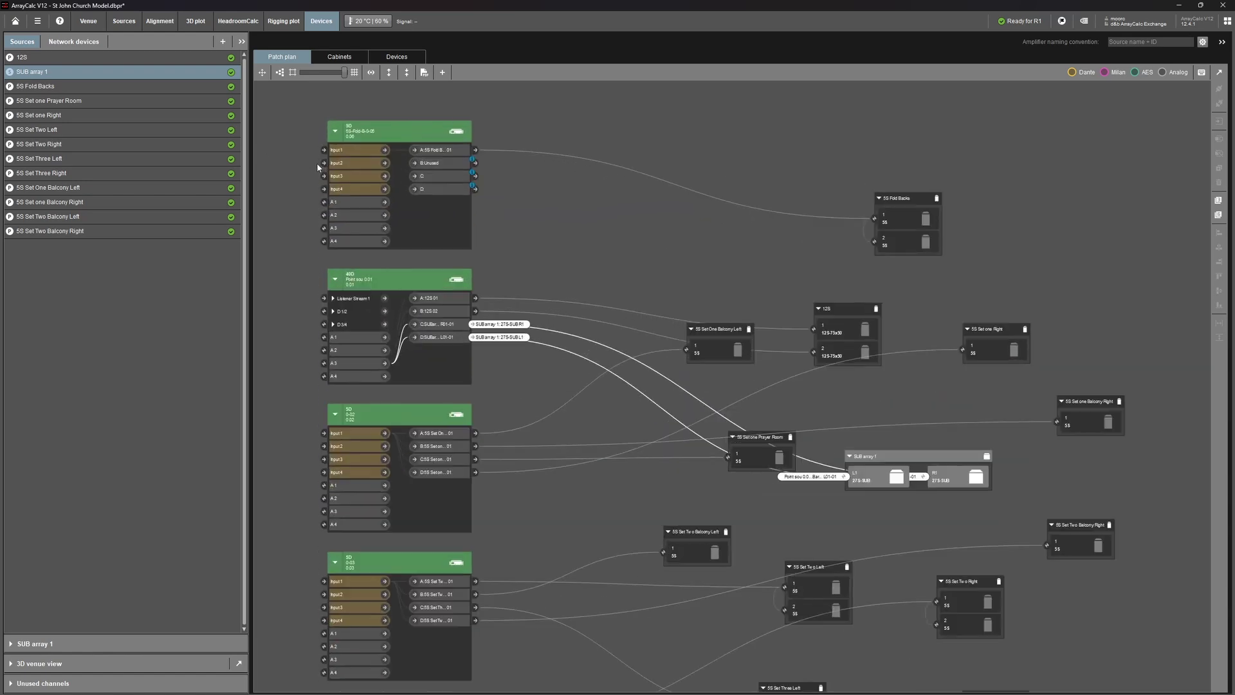
scroll(315, 164, "up", 3)
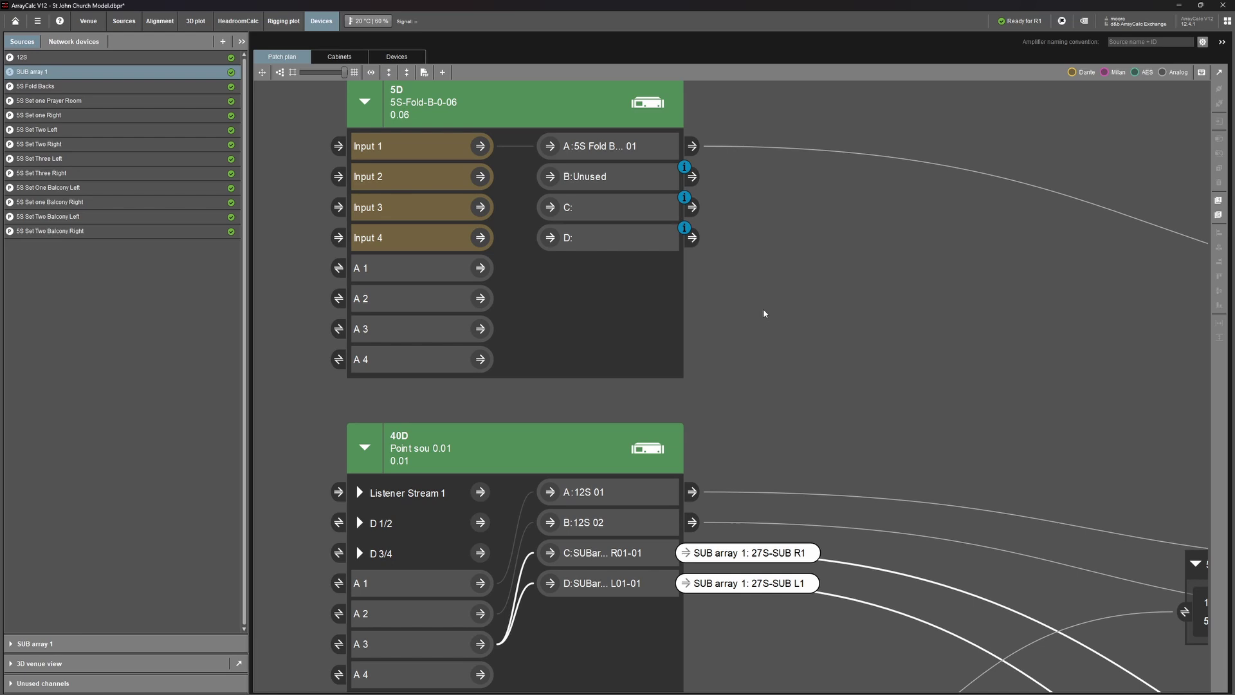
scroll(763, 293, "up", 1)
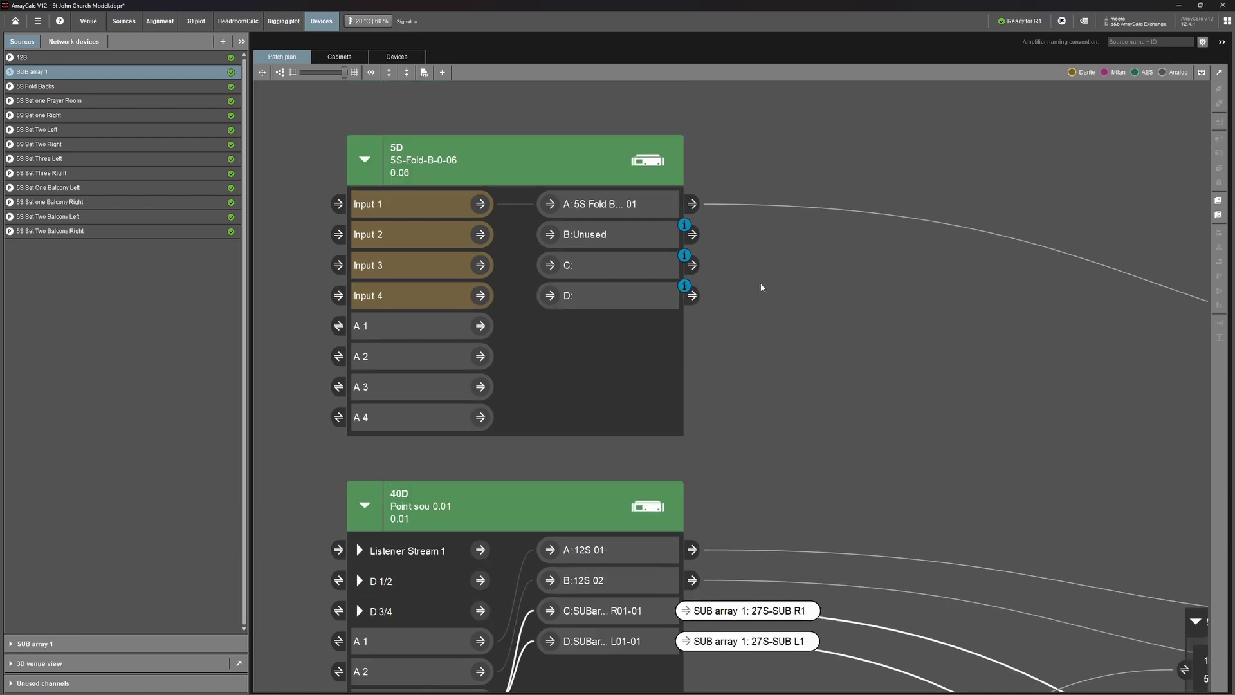
left_click(504, 185)
scroll(793, 261, "down", 3)
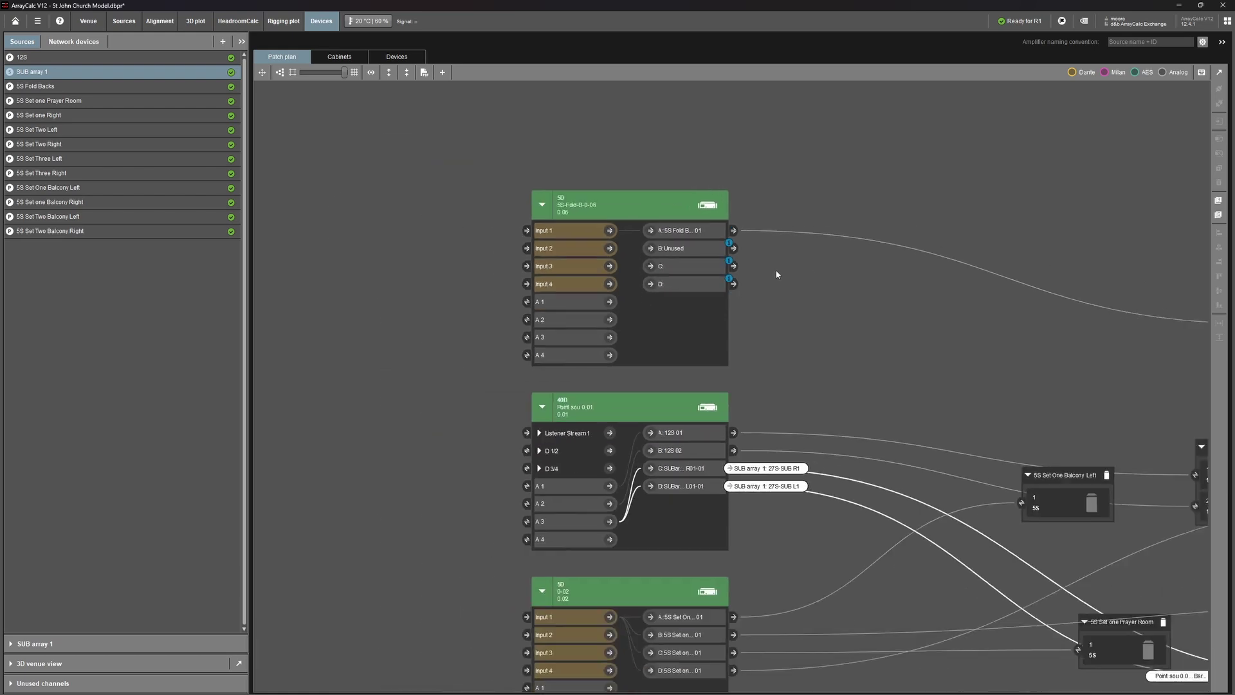
- Trace the fold-back amplifier's output to the two linked 5S Fold Backs speakers
left_click_drag(966, 348, 702, 327)
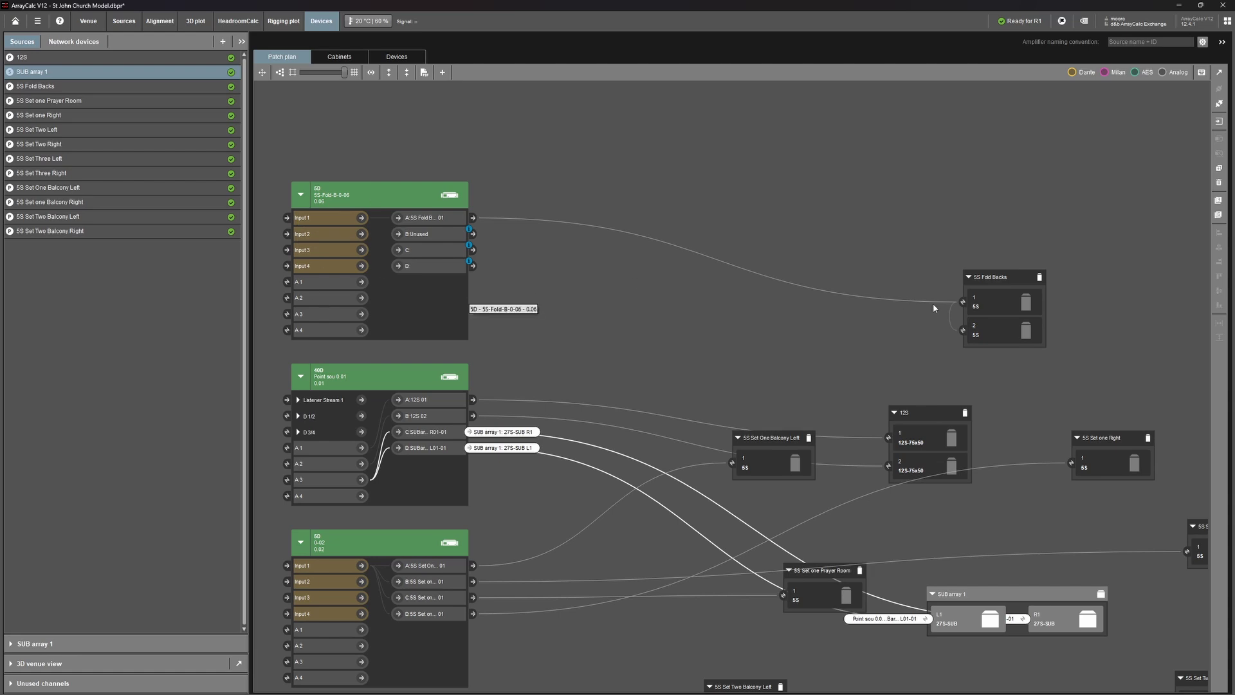
left_click_drag(1017, 334, 922, 324)
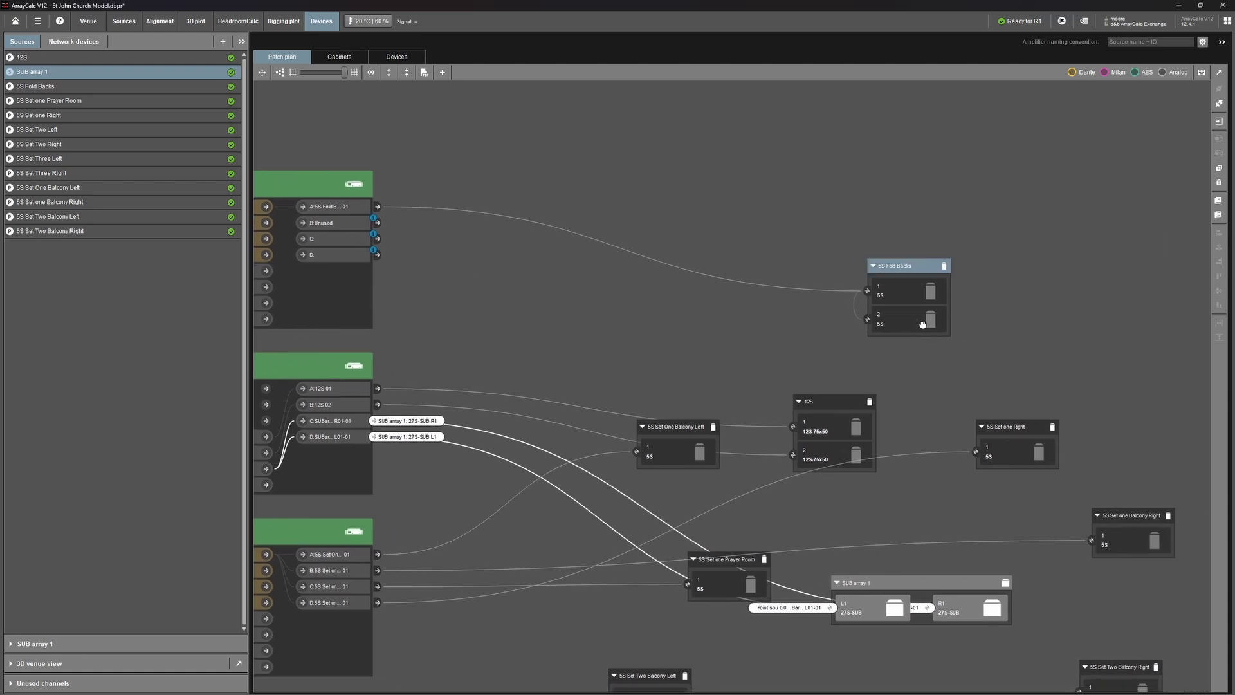
scroll(922, 324, "up", 5)
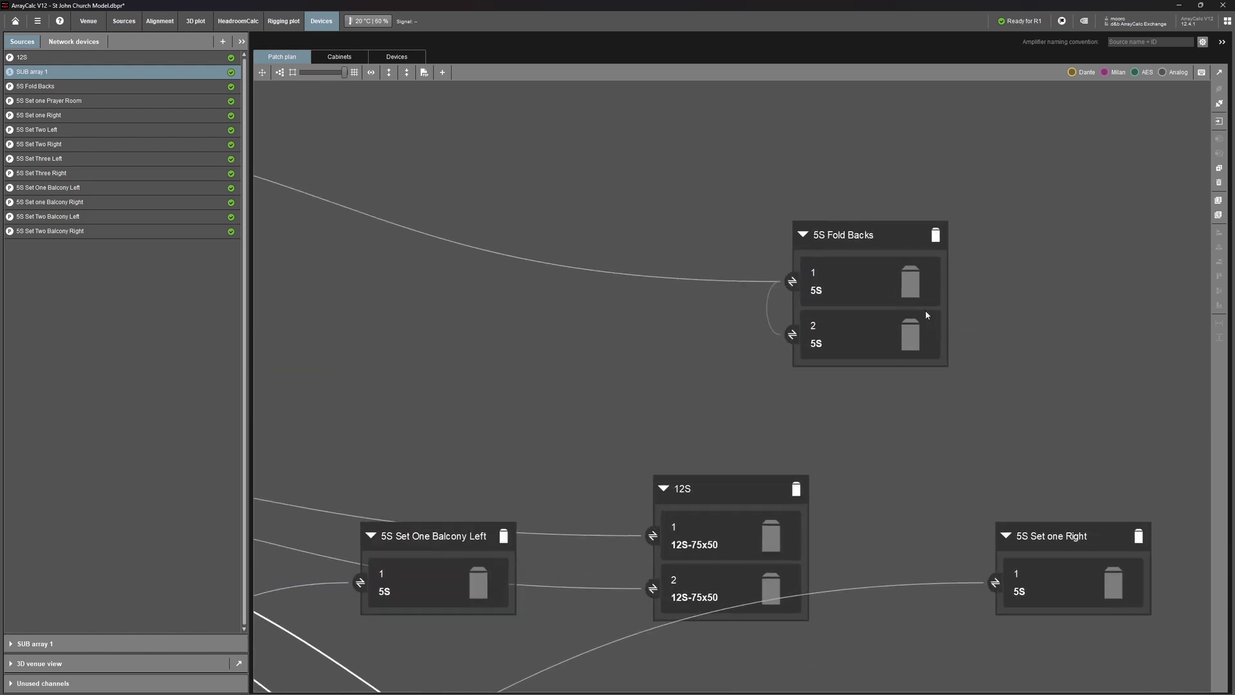
scroll(882, 280, "up", 2)
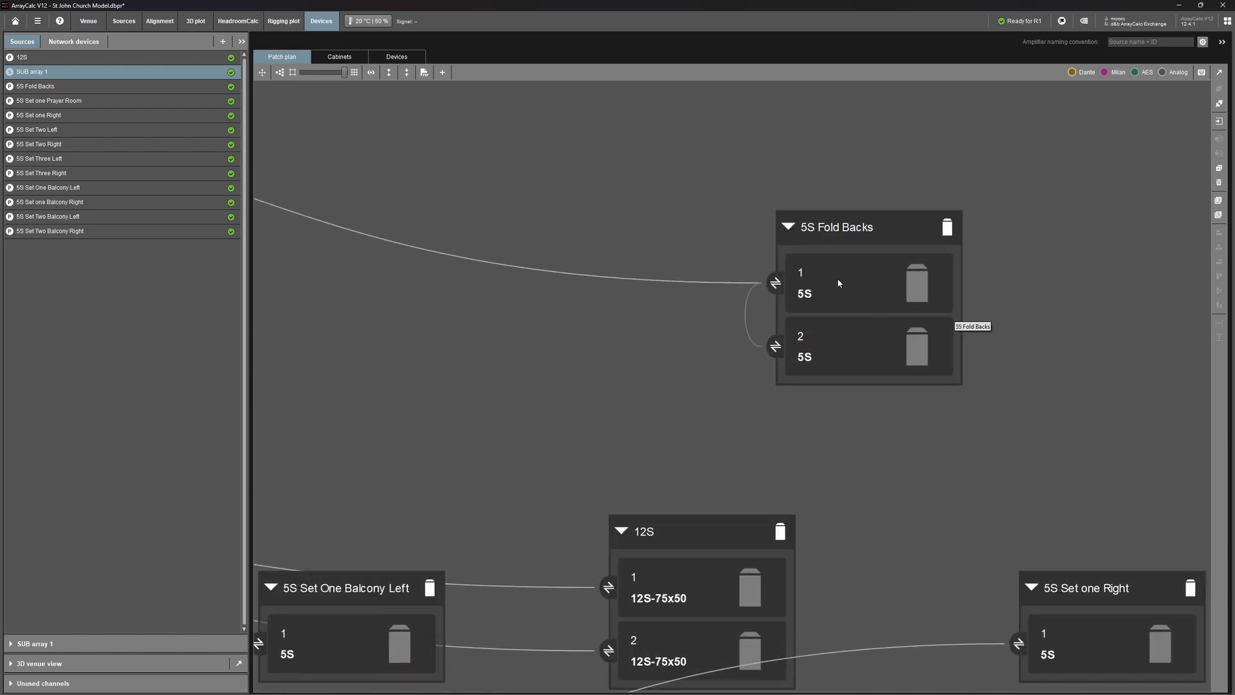
scroll(851, 317, "down", 5)
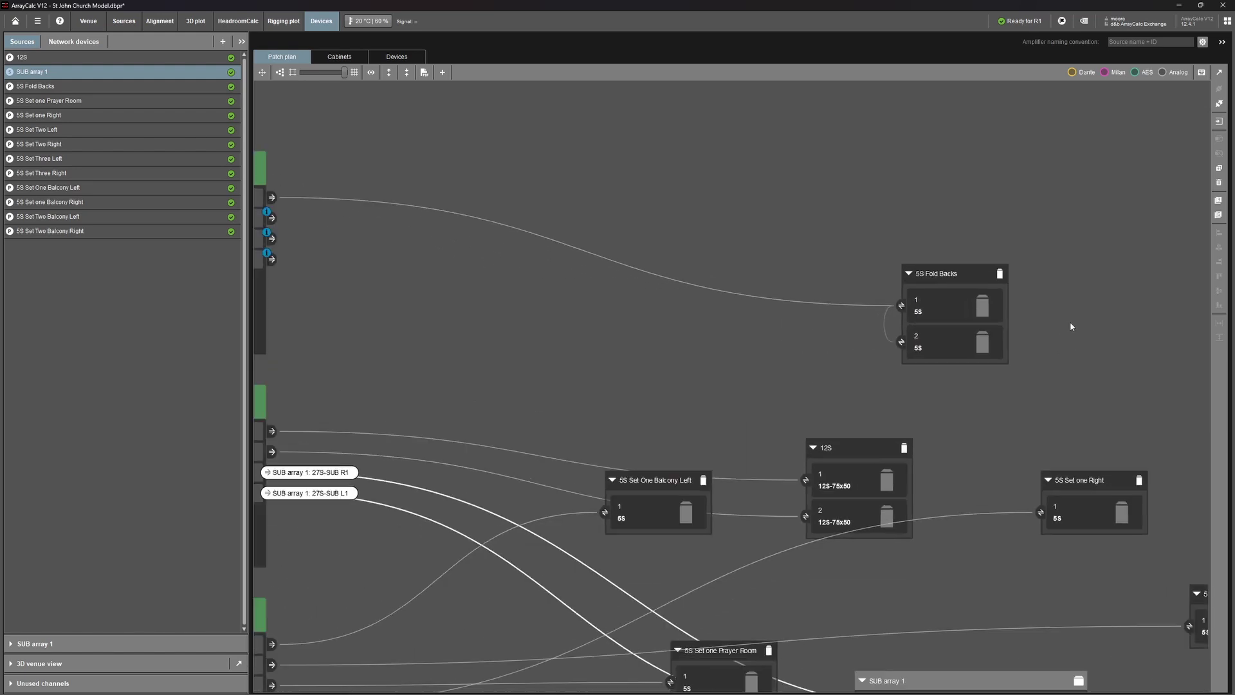
scroll(1070, 321, "down", 2)
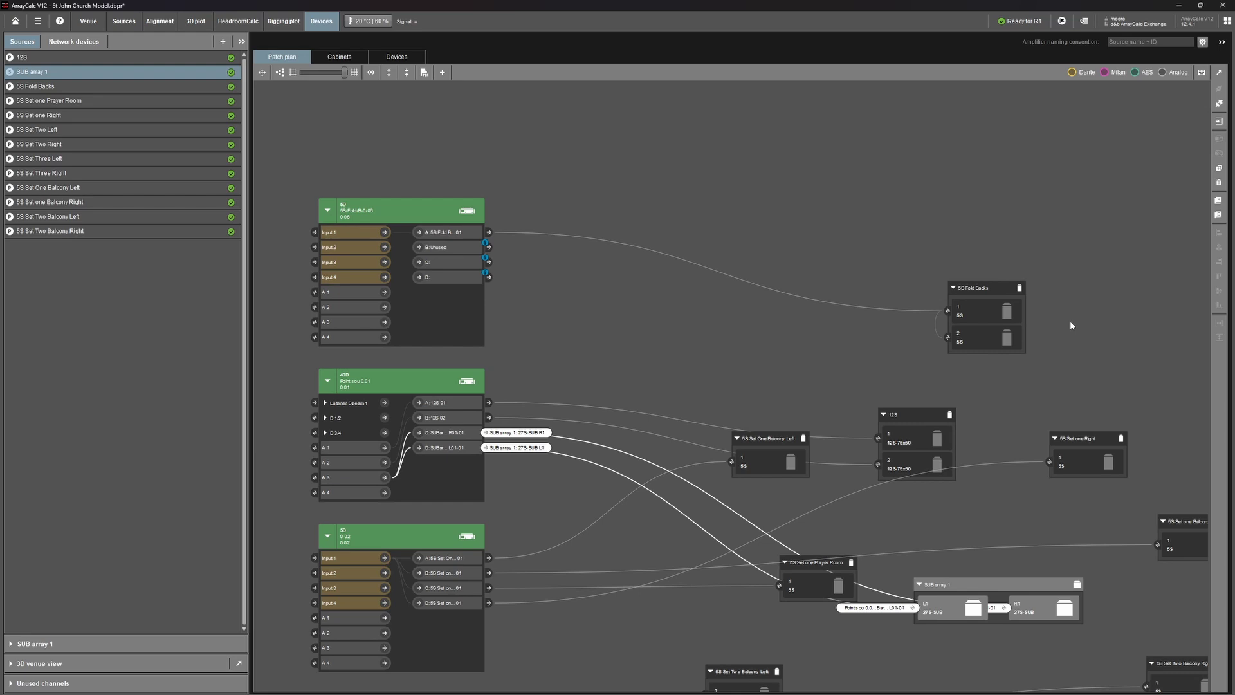
- Examine the input routing and speaker outputs of the 40D amplifier and the 5D amplifier 0-02
scroll(1070, 320, "down", 2)
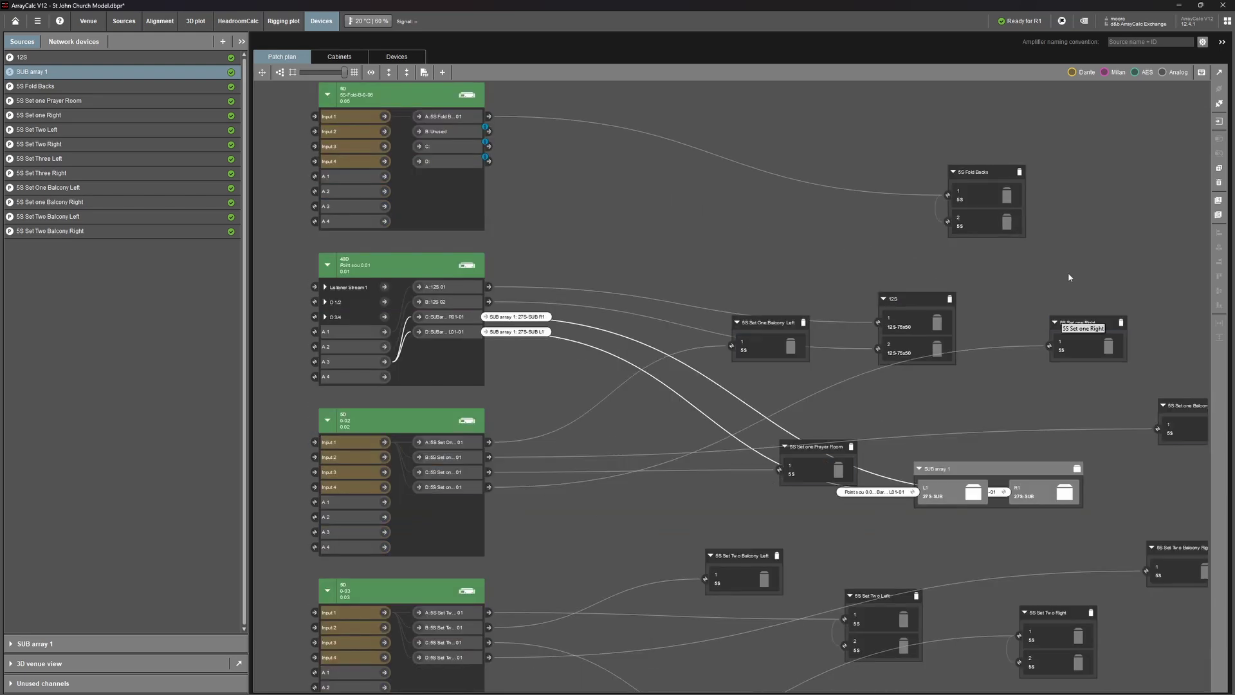
left_click_drag(1048, 270, 939, 250)
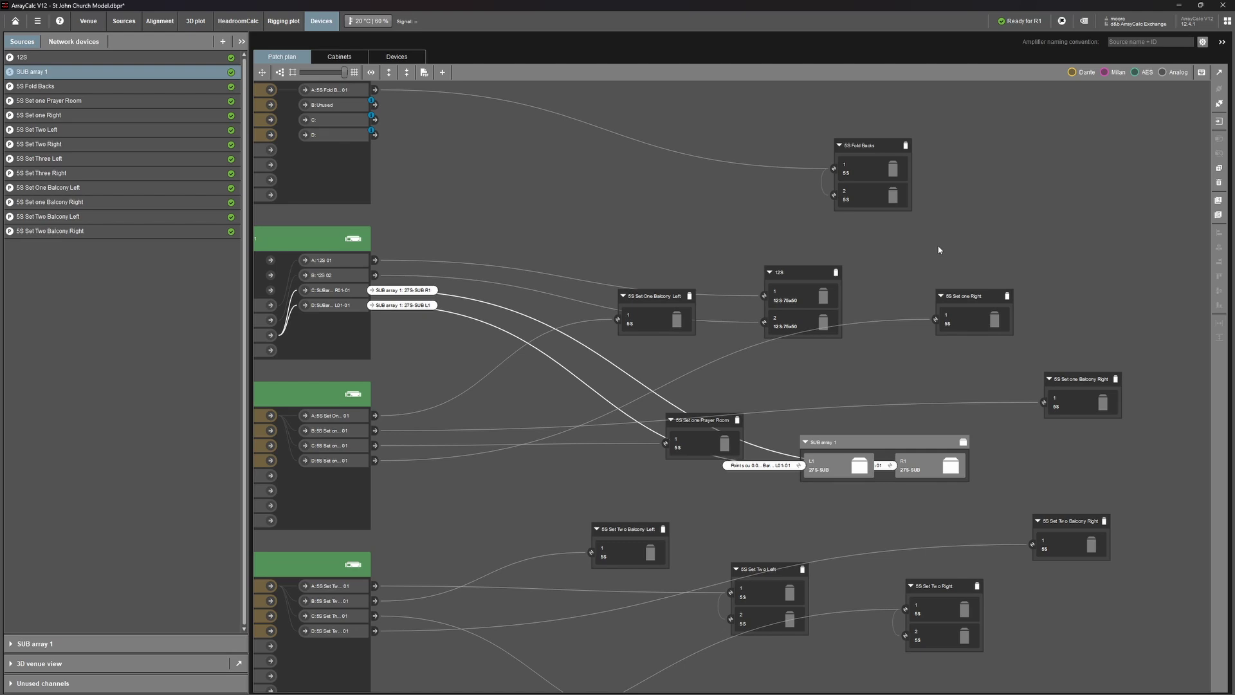
left_click_drag(939, 250, 993, 198)
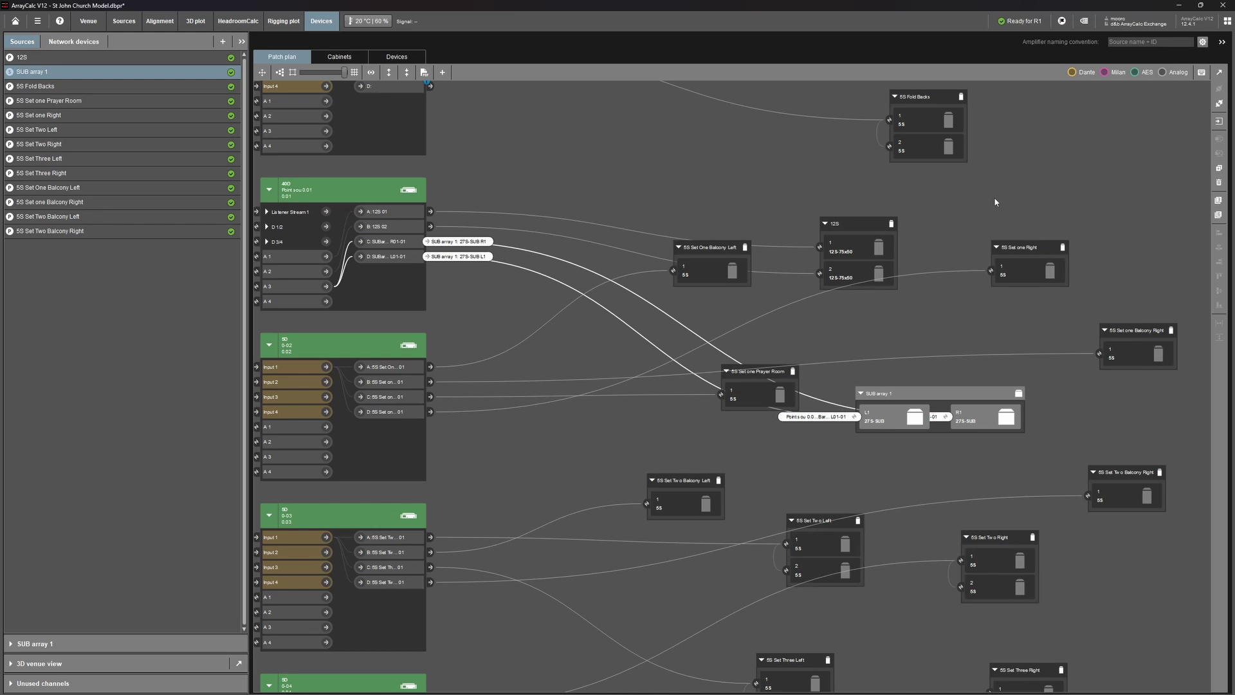
left_click_drag(578, 340, 820, 279)
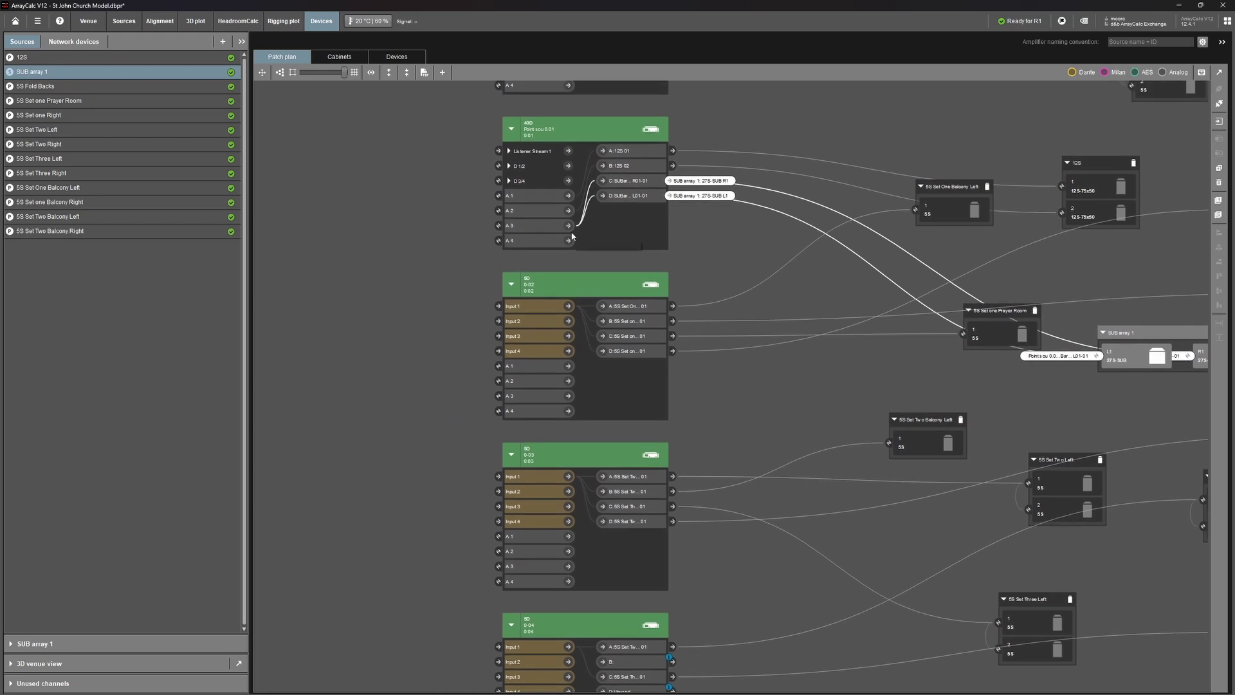
scroll(557, 206, "up", 4)
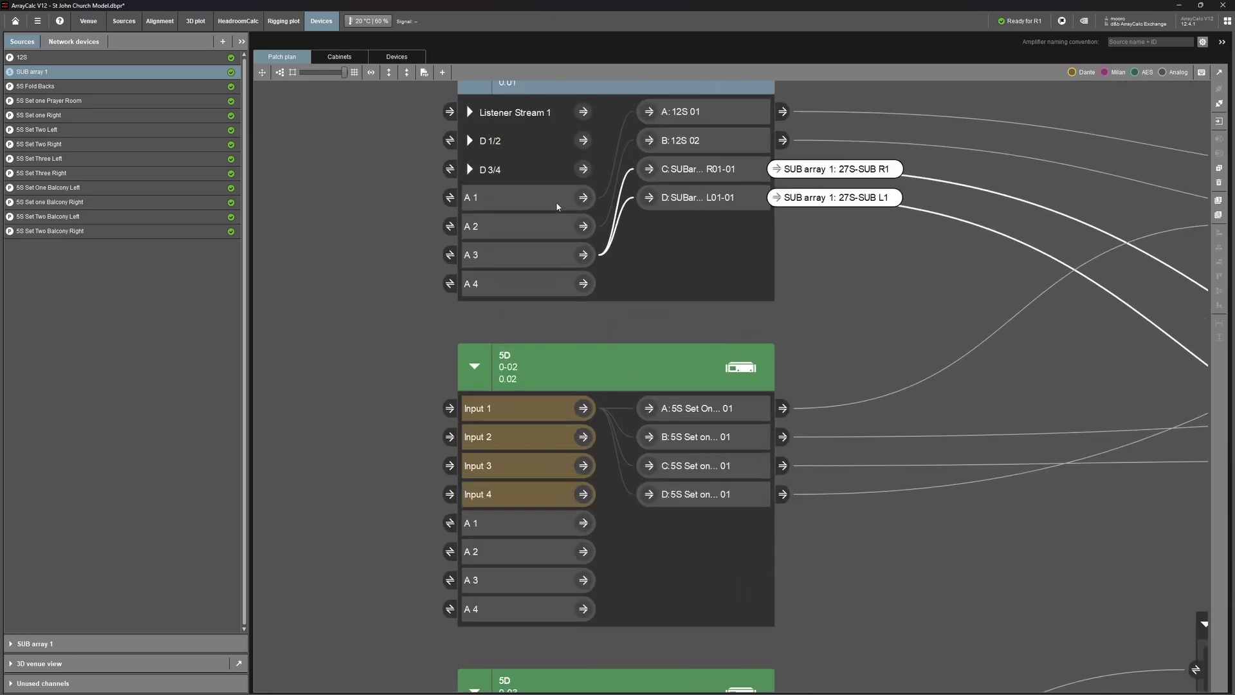
left_click_drag(829, 264, 811, 381)
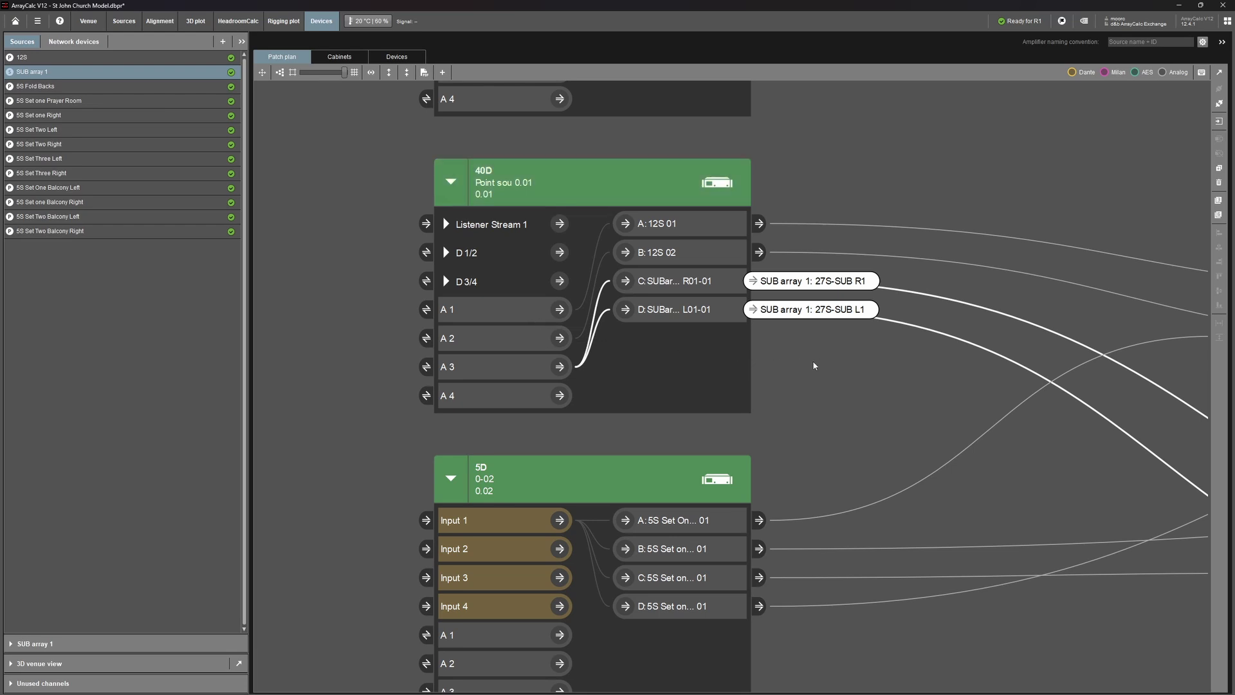
scroll(874, 364, "down", 1)
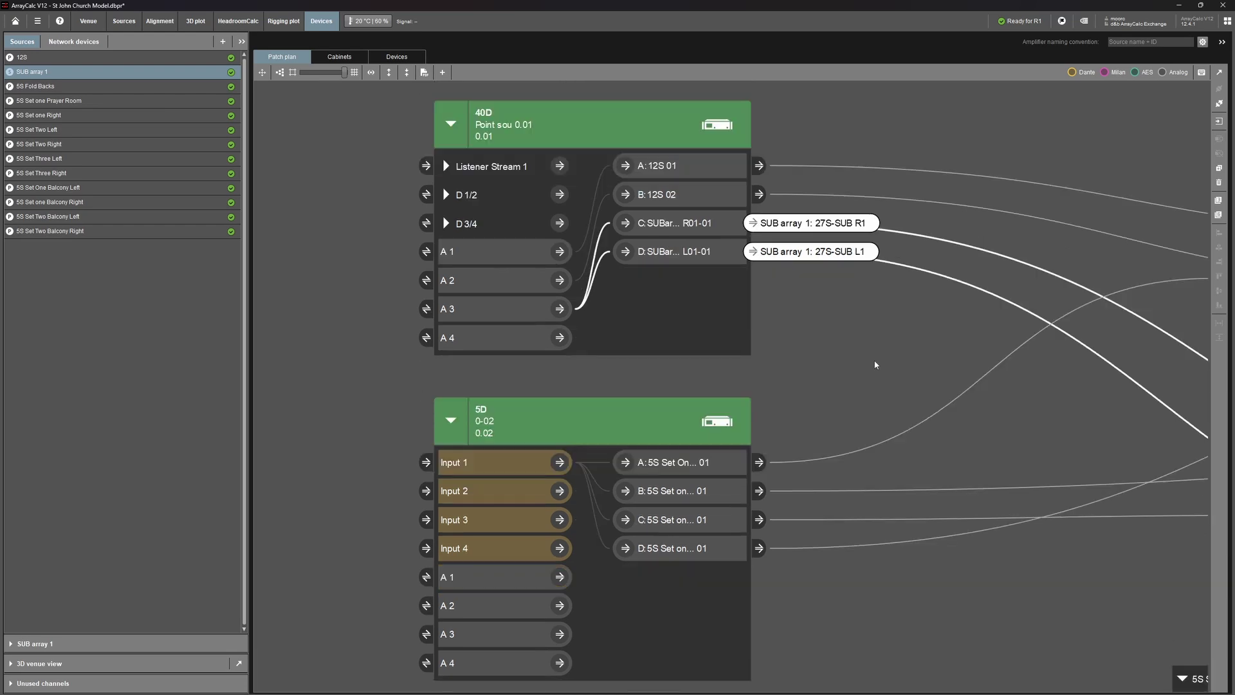
- Examine the 40D amplifier's inputs and the routing of input A 3 to the SUB array 1 outputs
scroll(875, 365, "up", 1)
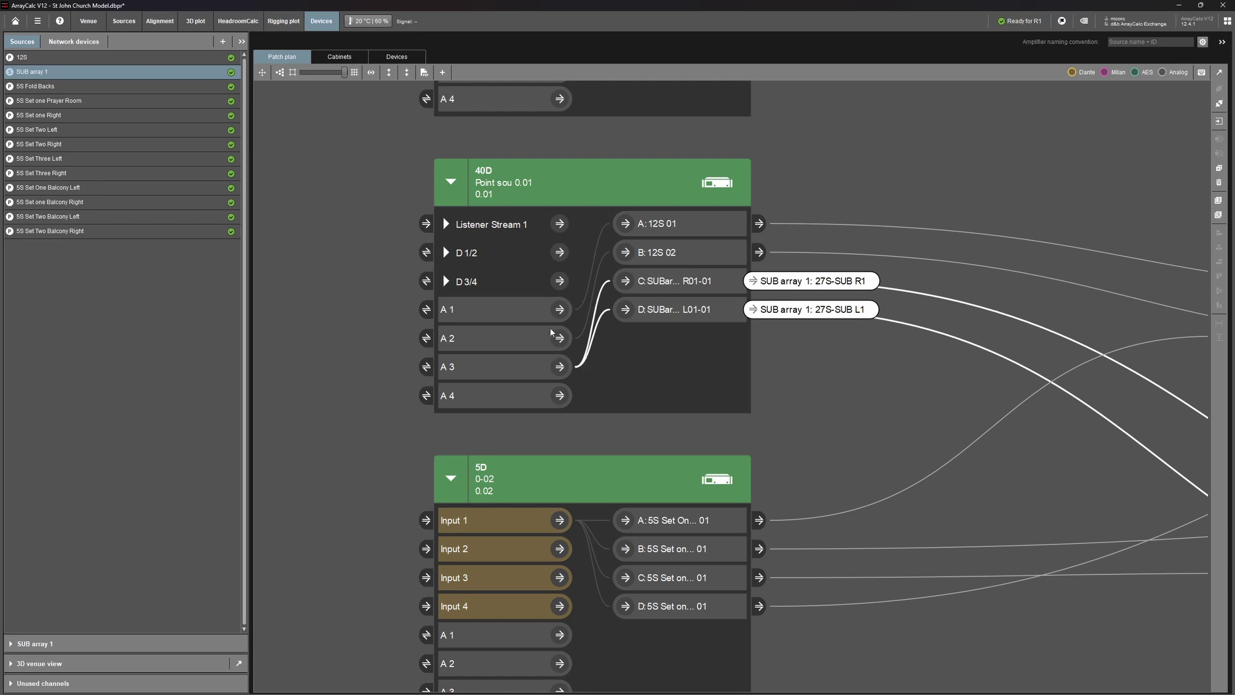
left_click(522, 308)
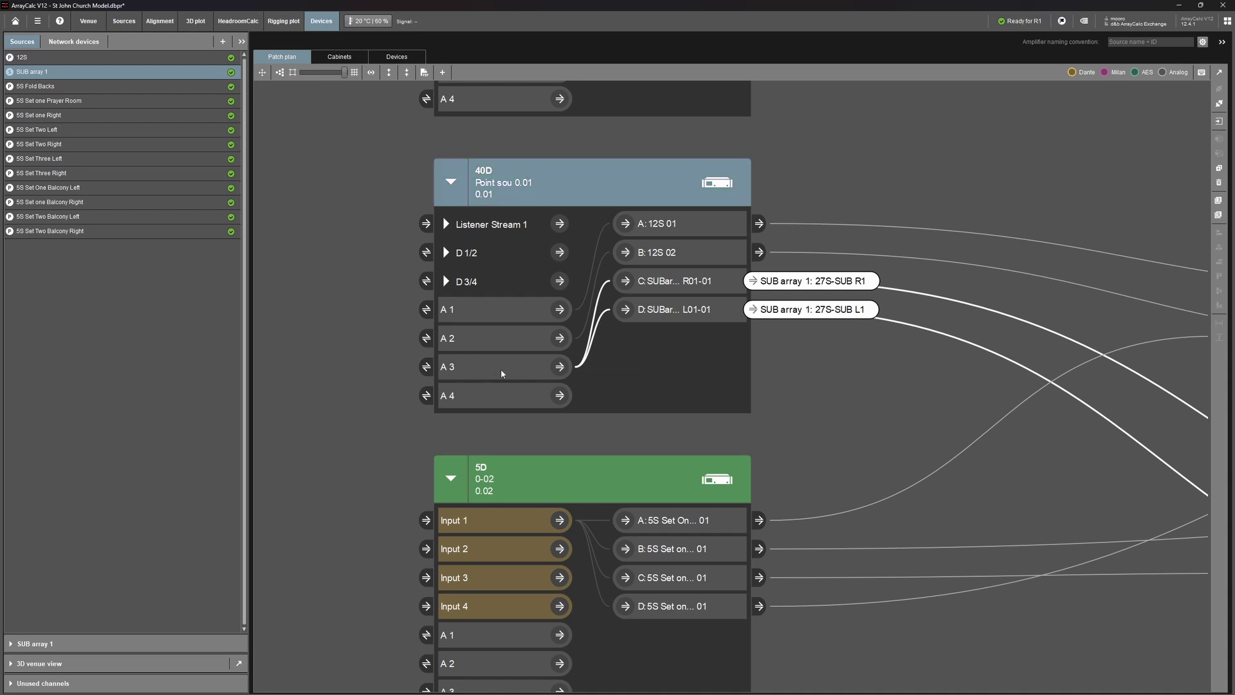
left_click_drag(815, 391, 786, 381)
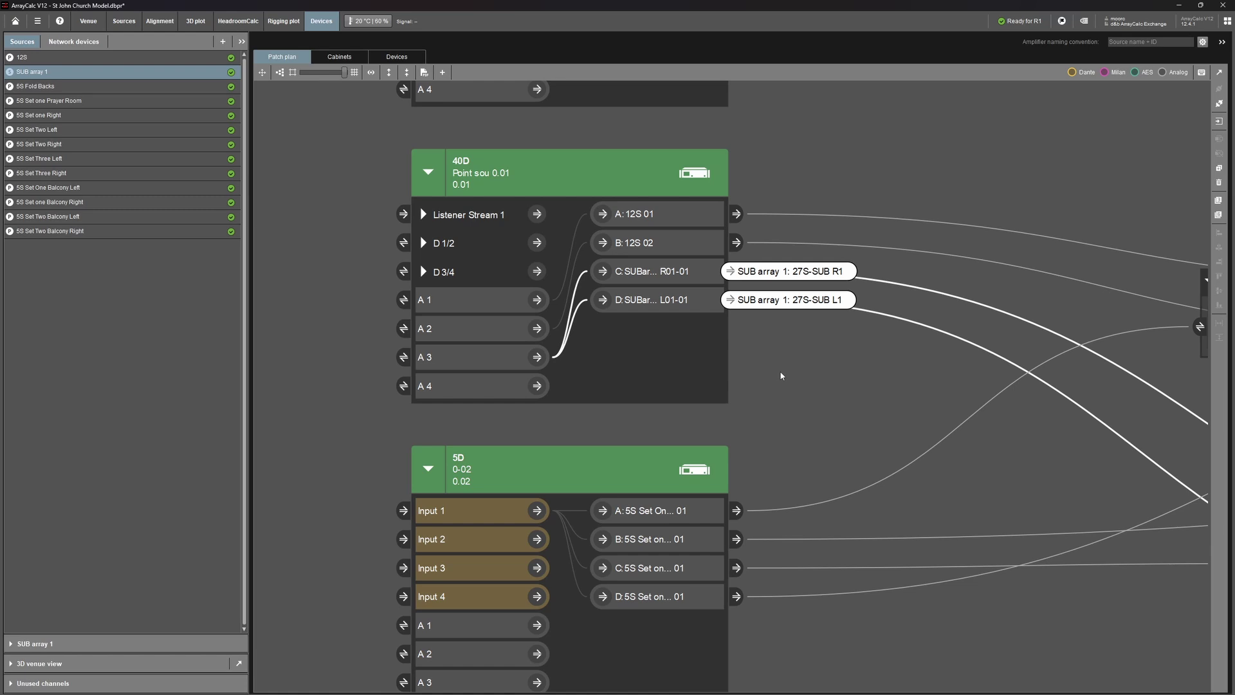
- Examine the 5D amplifiers 0-02, 0-03 and 0-04 and trace their outputs to the 5S Set Two and Set Three speakers
scroll(795, 393, "down", 3)
scroll(796, 397, "up", 3)
scroll(825, 418, "down", 5)
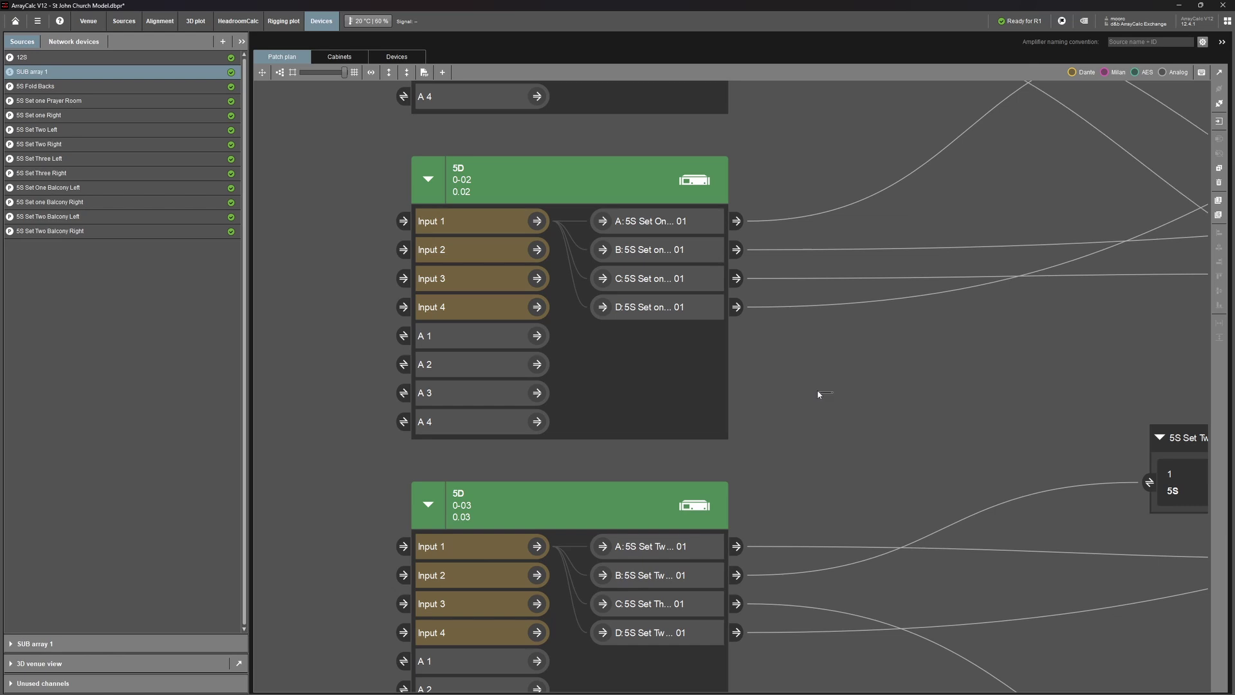
left_click_drag(817, 389, 768, 383)
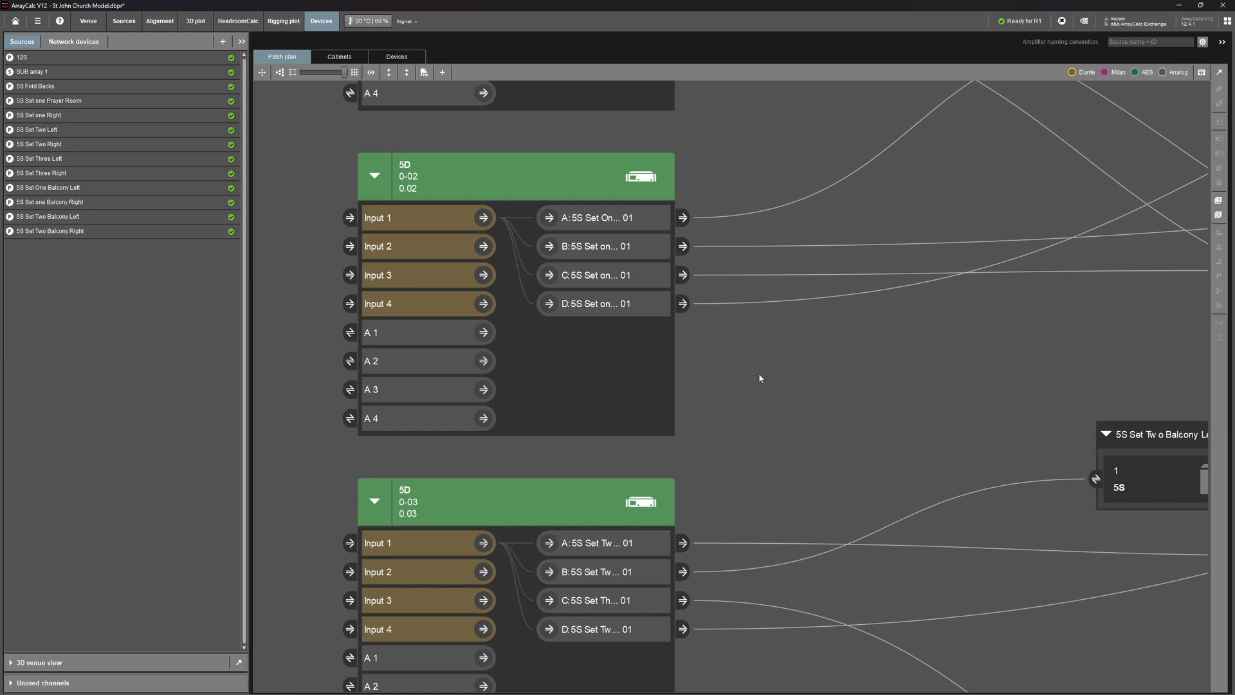
scroll(760, 378, "down", 5)
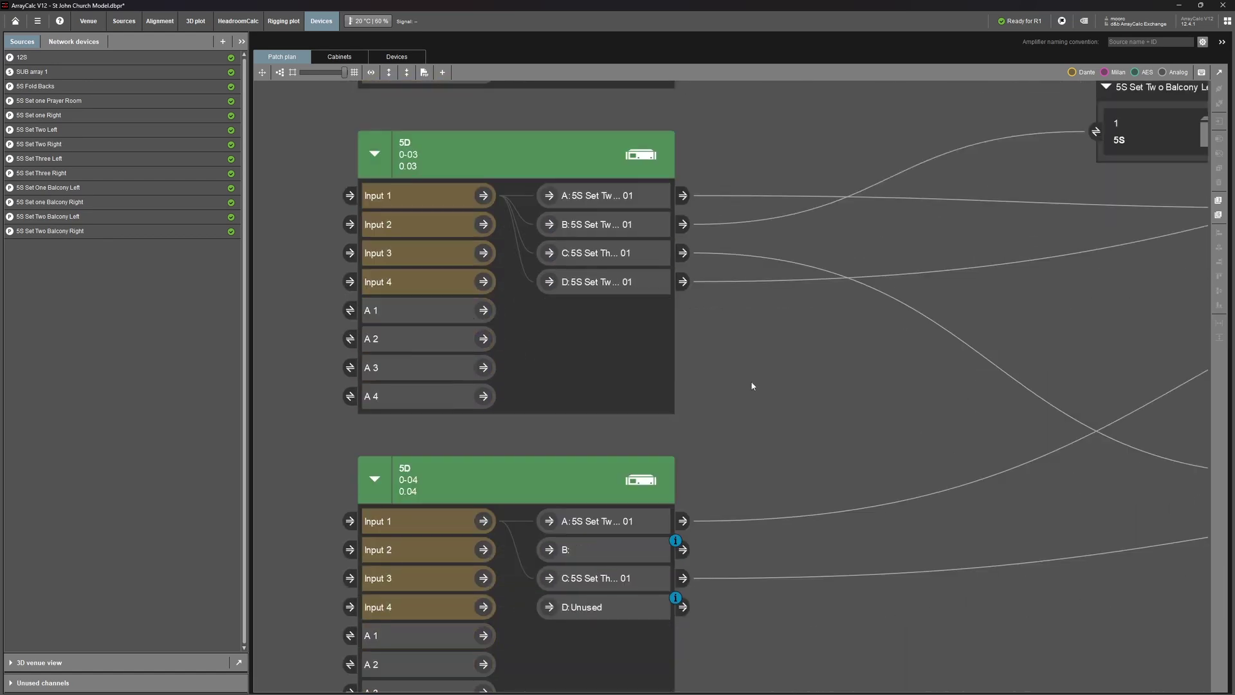
scroll(752, 385, "down", 2)
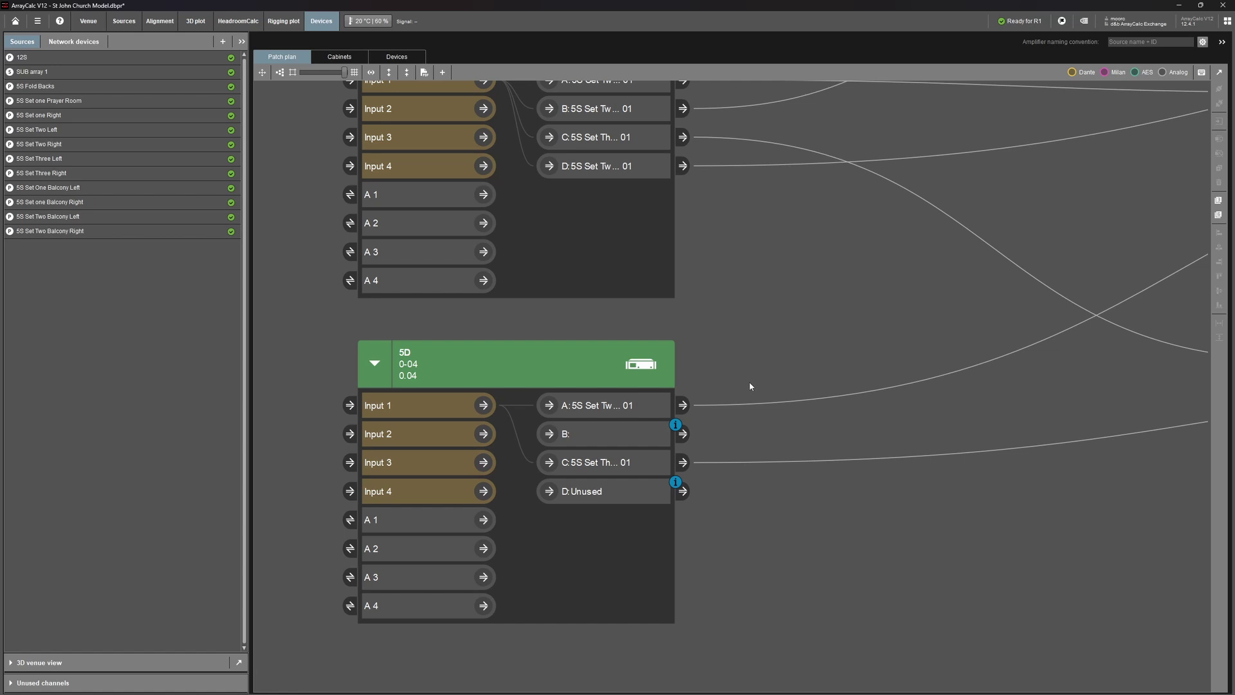
left_click_drag(918, 408, 267, 544)
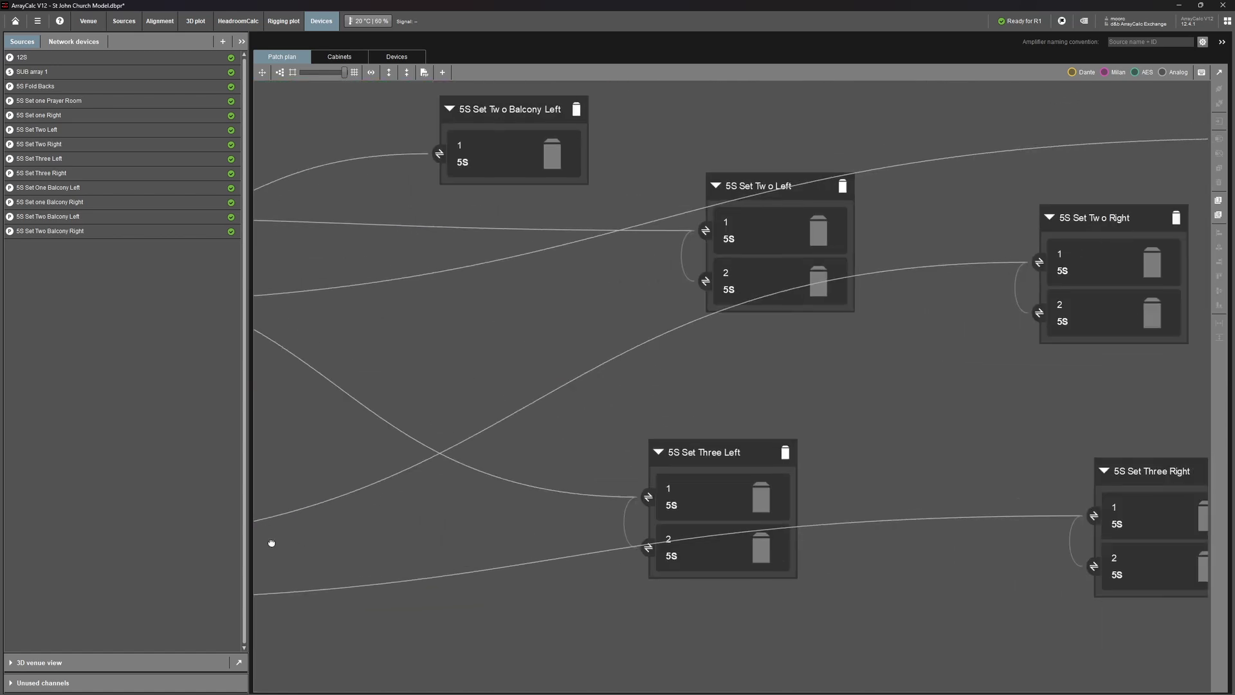
left_click_drag(759, 426, 739, 384)
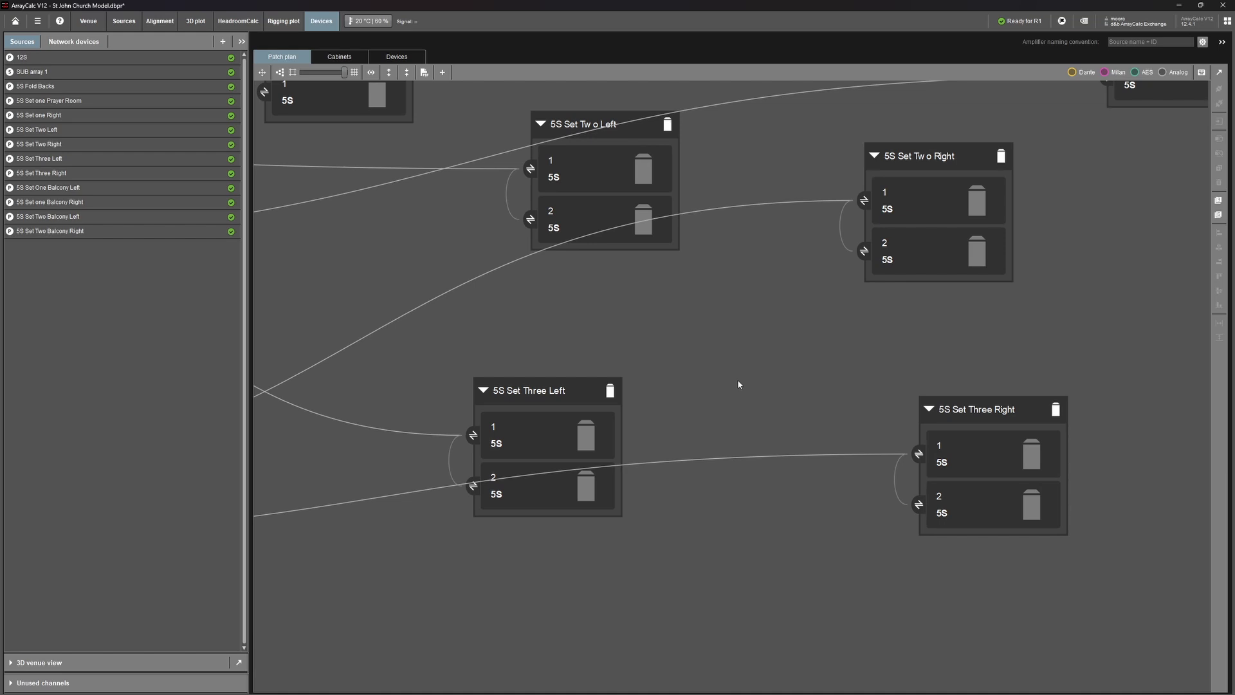
- Inspect the 5S loudspeaker positions on the columns and the SPL coverage of the nave, side areas and balconies in the 3D plot
left_click(196, 21)
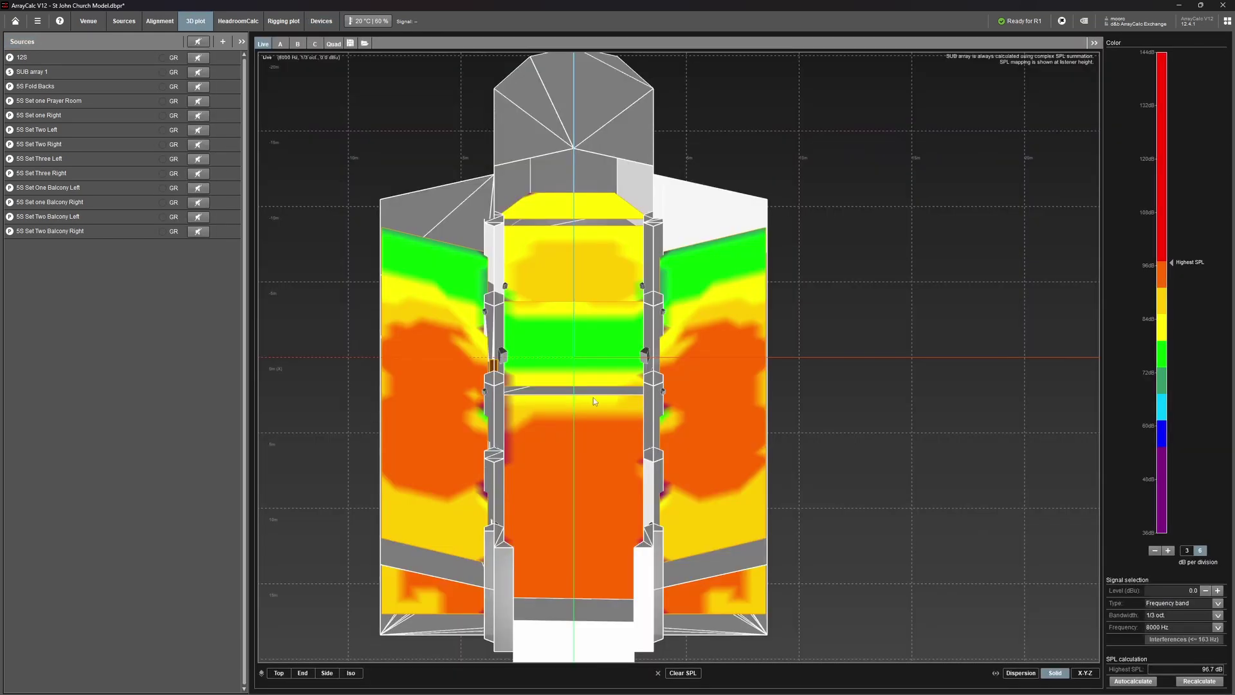
left_click_drag(593, 398, 701, 417)
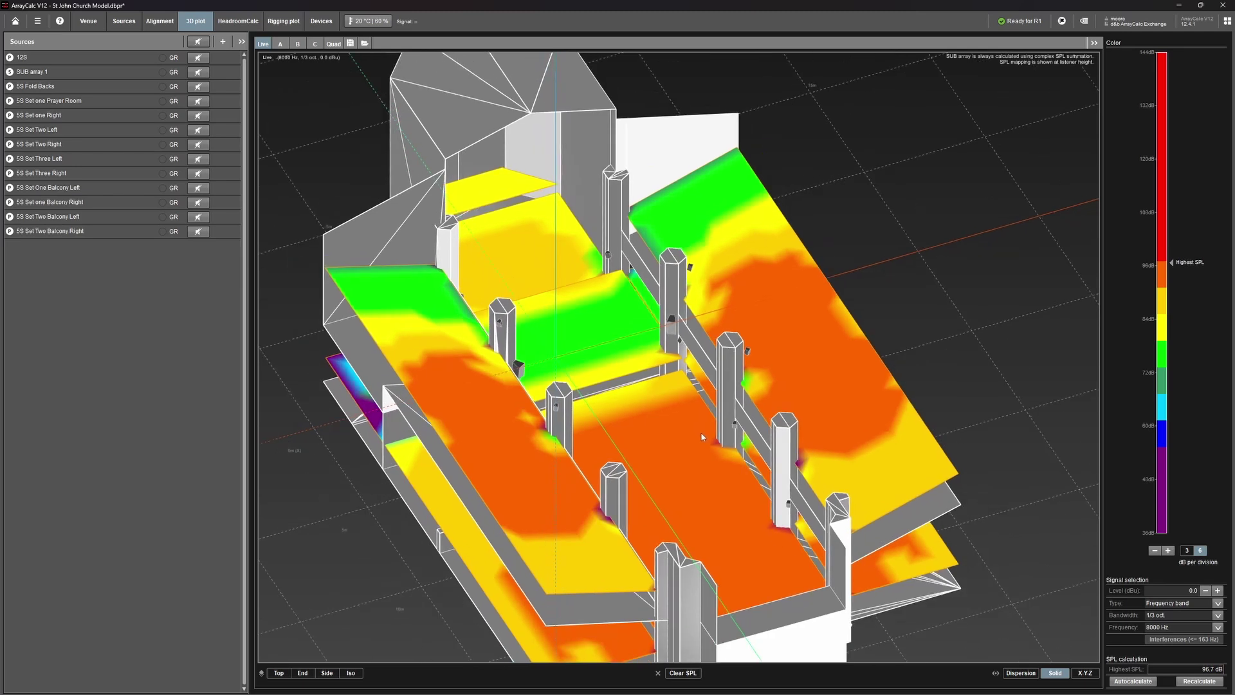
scroll(702, 436, "up", 5)
scroll(716, 489, "down", 3)
scroll(719, 491, "up", 4)
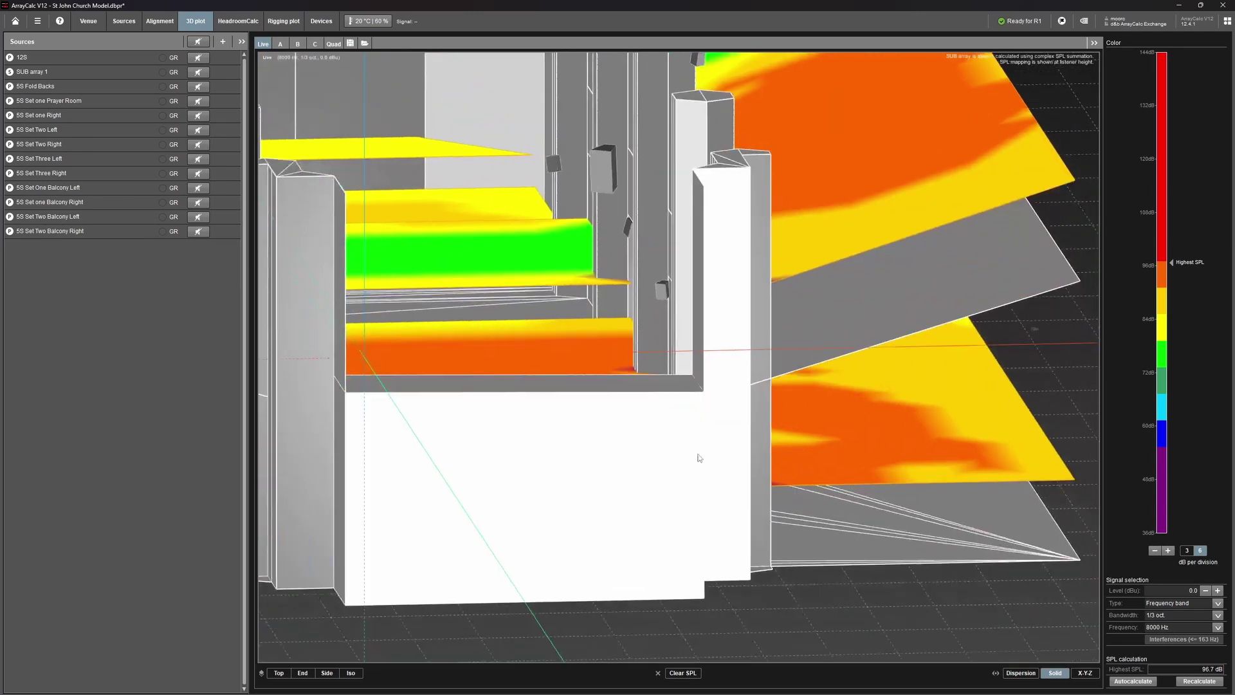
scroll(705, 462, "up", 3)
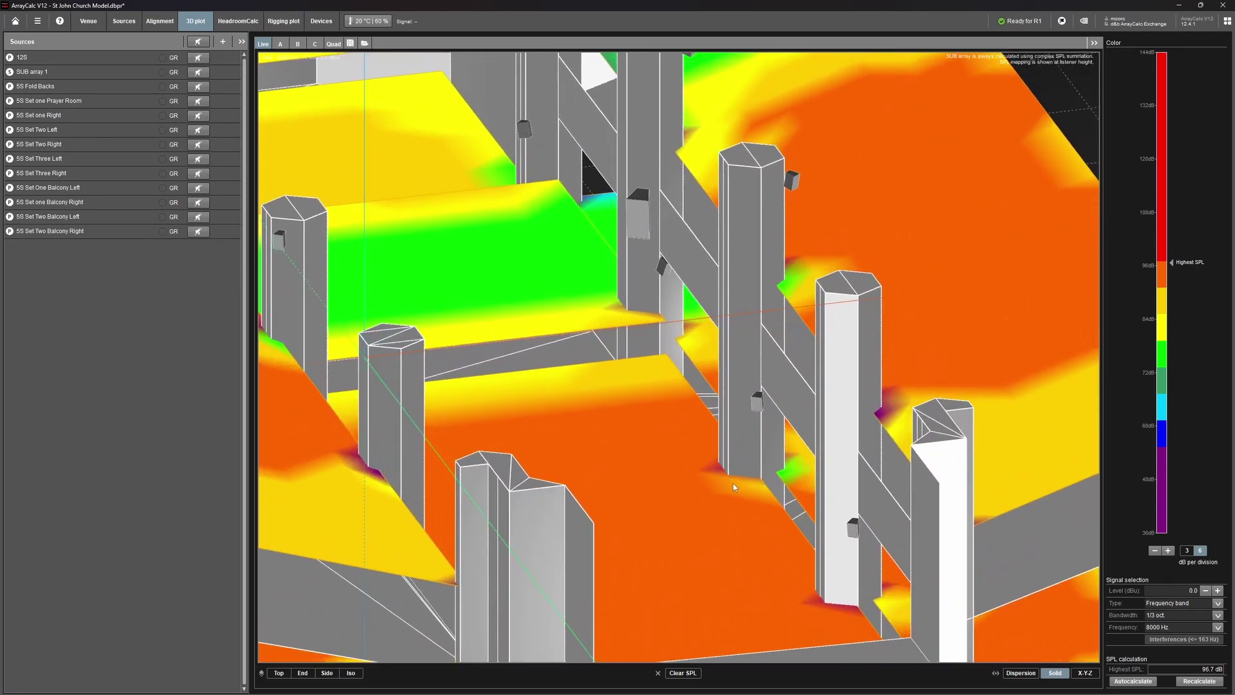
scroll(738, 491, "down", 10)
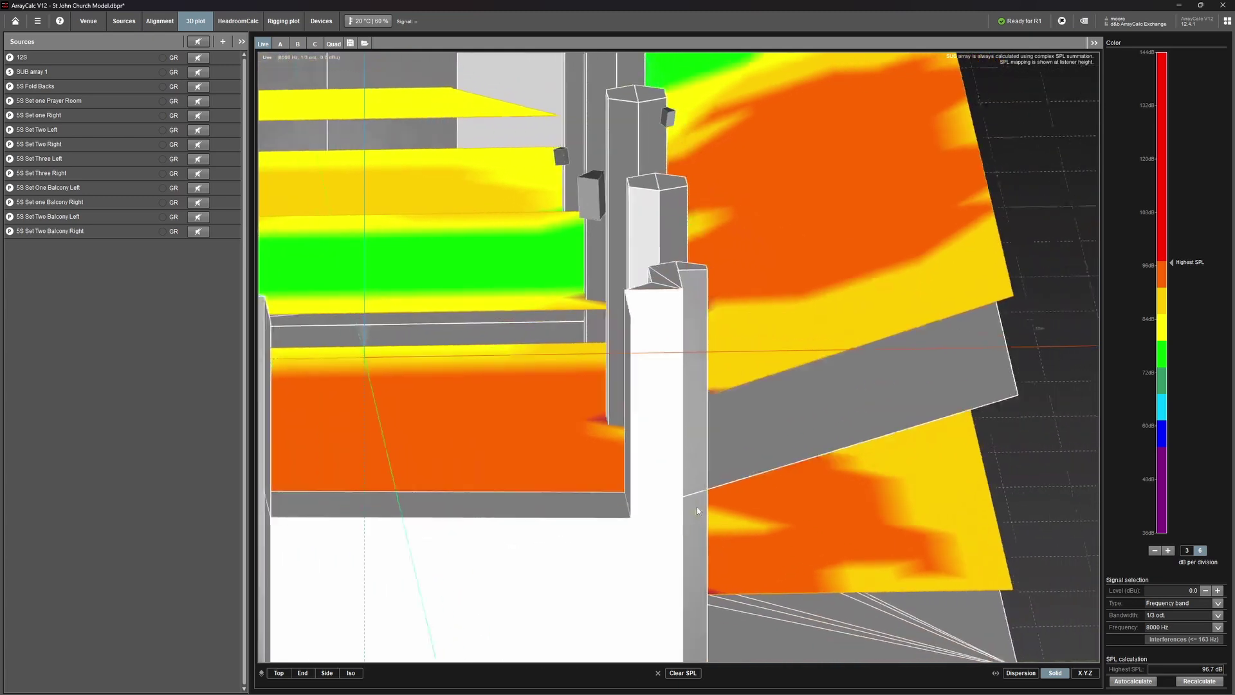
scroll(678, 495, "up", 5)
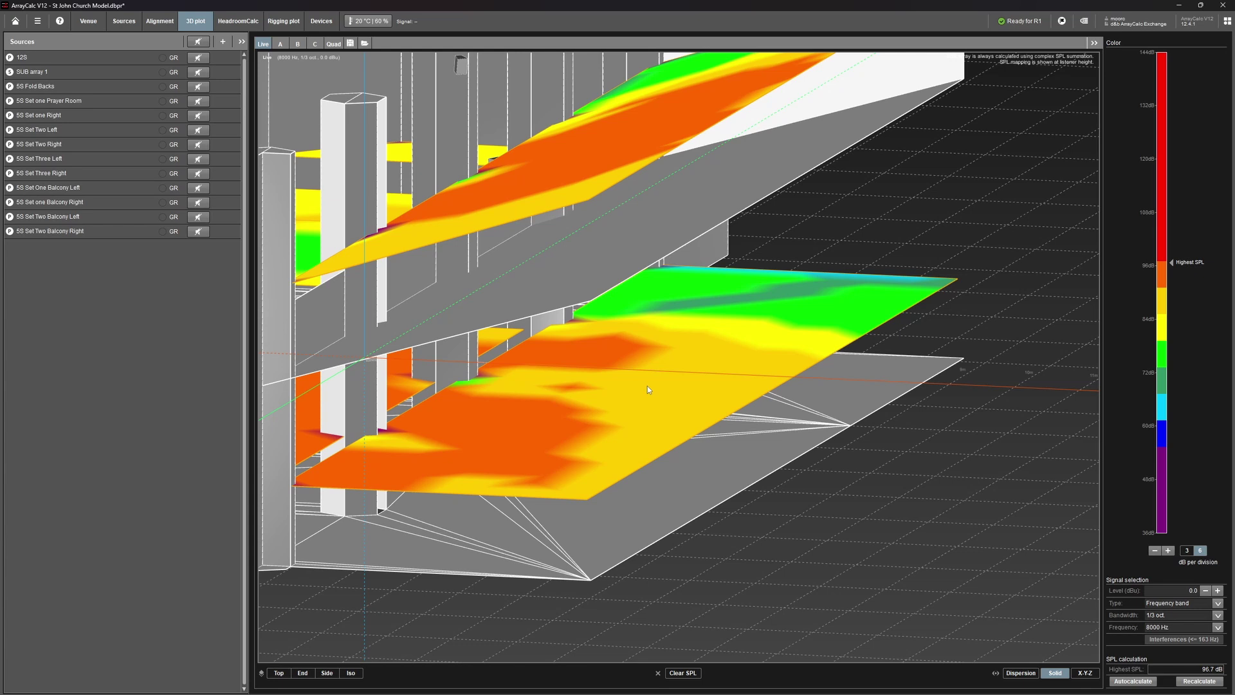
scroll(647, 386, "up", 6)
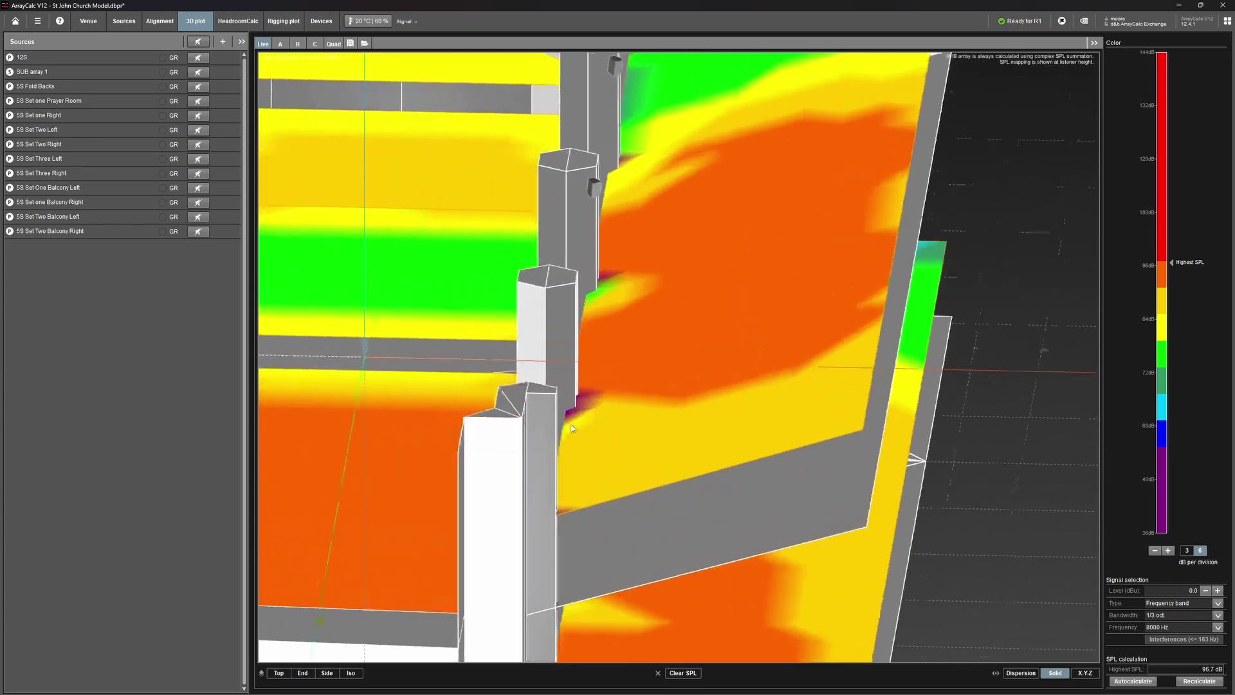
scroll(585, 436, "down", 5)
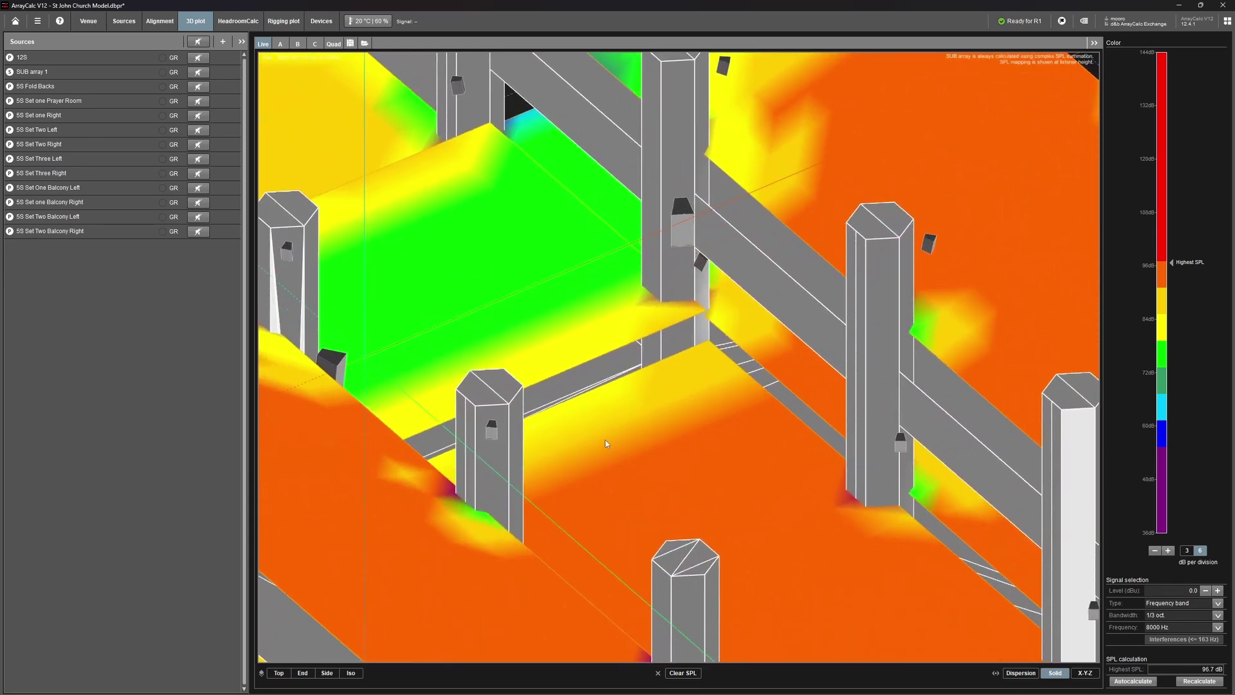
scroll(601, 434, "down", 5)
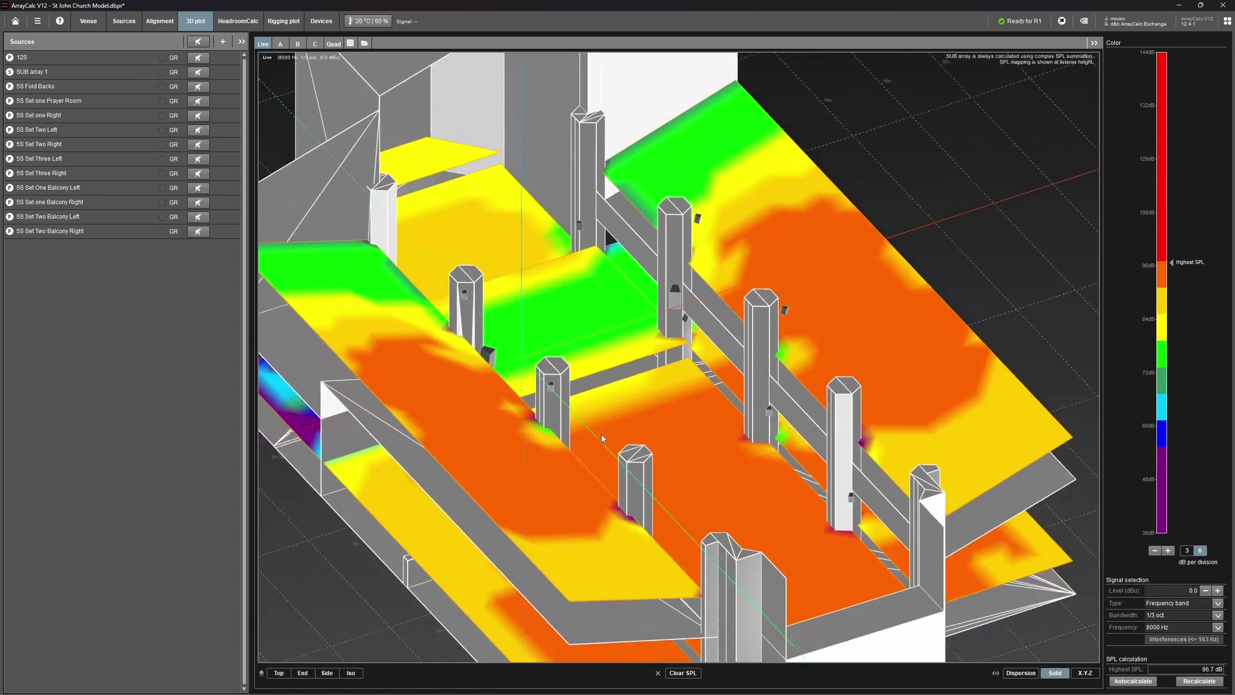
scroll(602, 429, "down", 2)
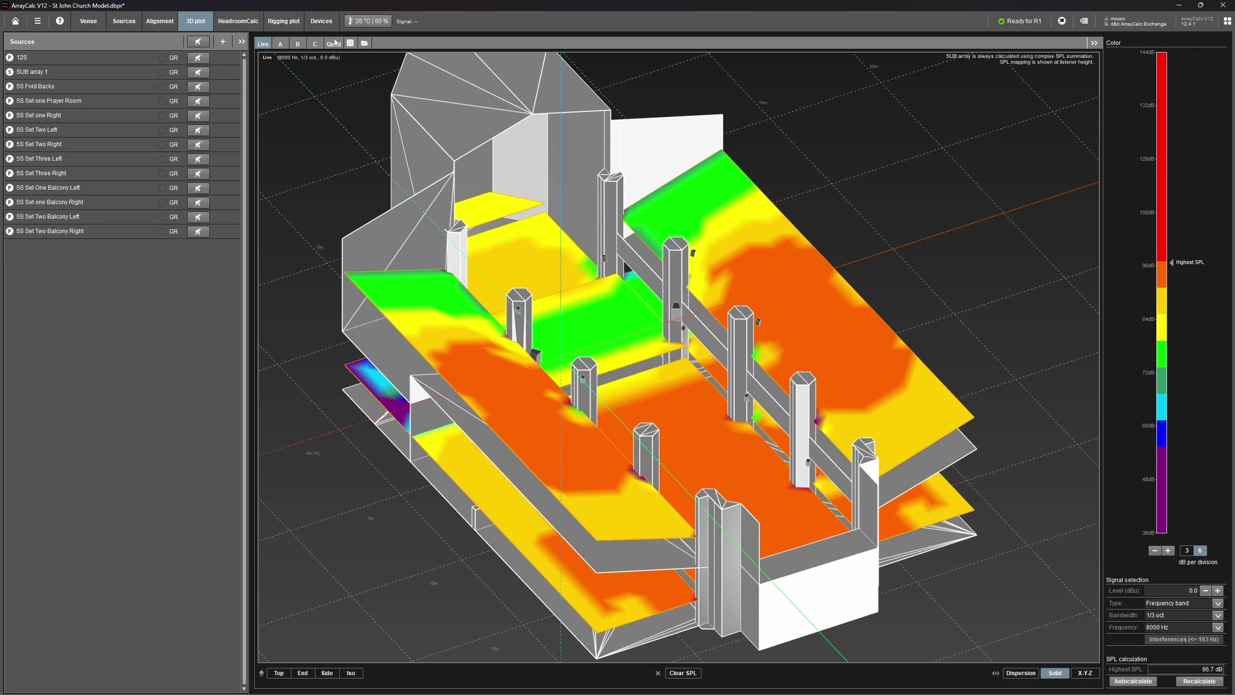
- Return to the patch plan and trace the 5S Set Two Left speakers back to the 5D amplifier 0-03
left_click(321, 21)
scroll(643, 322, "up", 1)
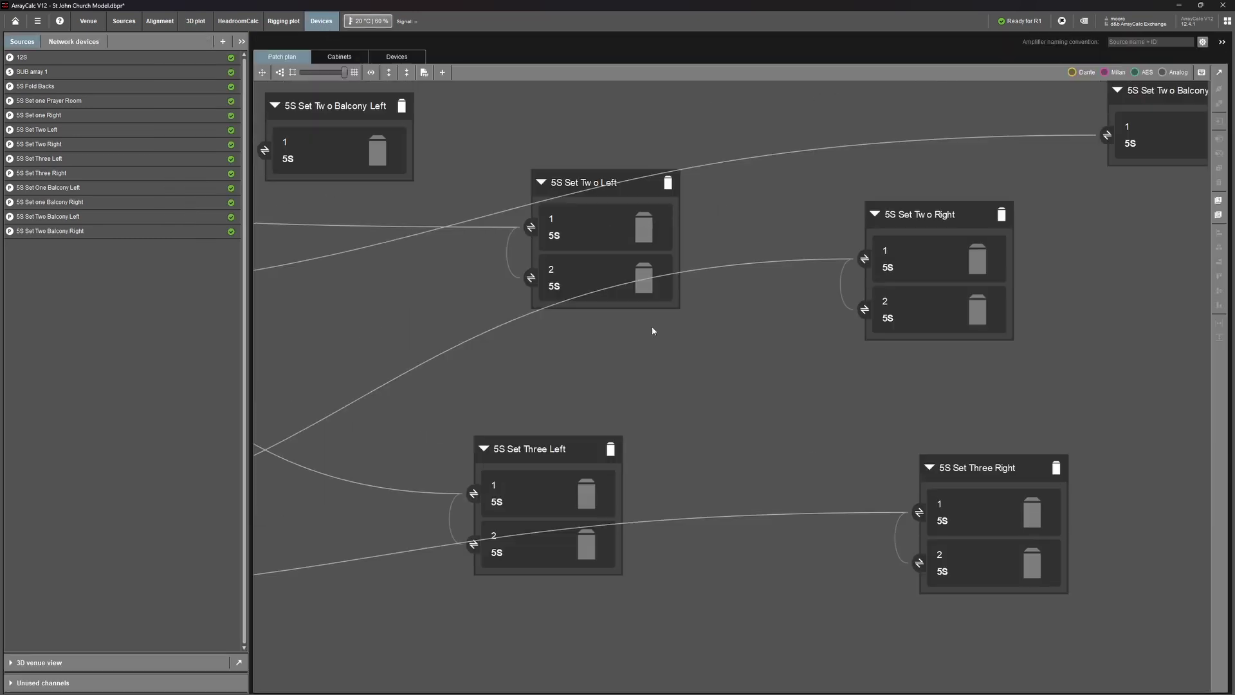
scroll(651, 326, "up", 2)
left_click(653, 330)
scroll(653, 329, "up", 3)
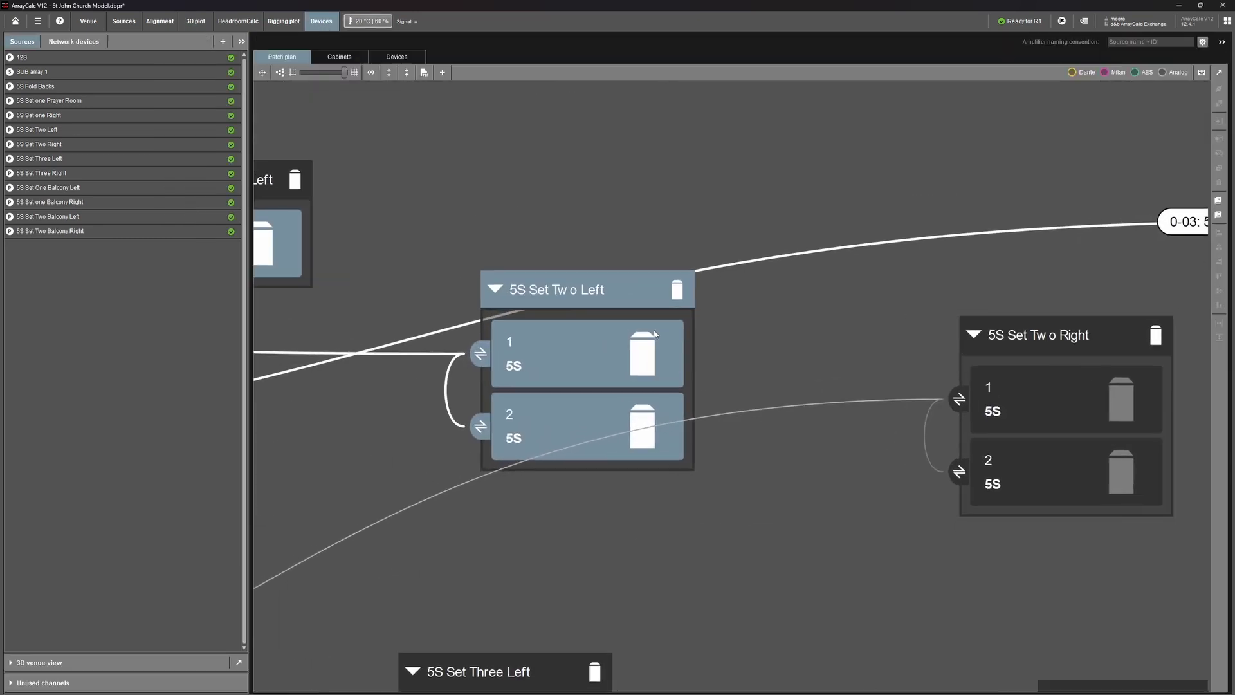
scroll(654, 334, "down", 6)
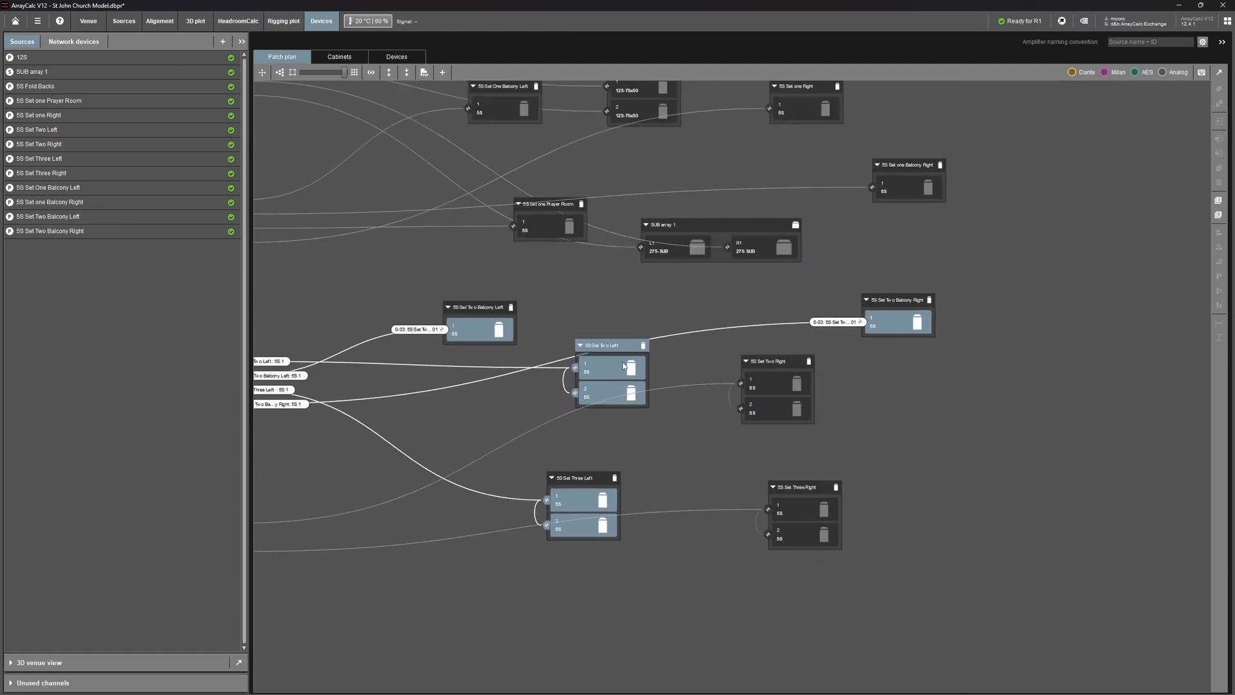
scroll(622, 365, "down", 3)
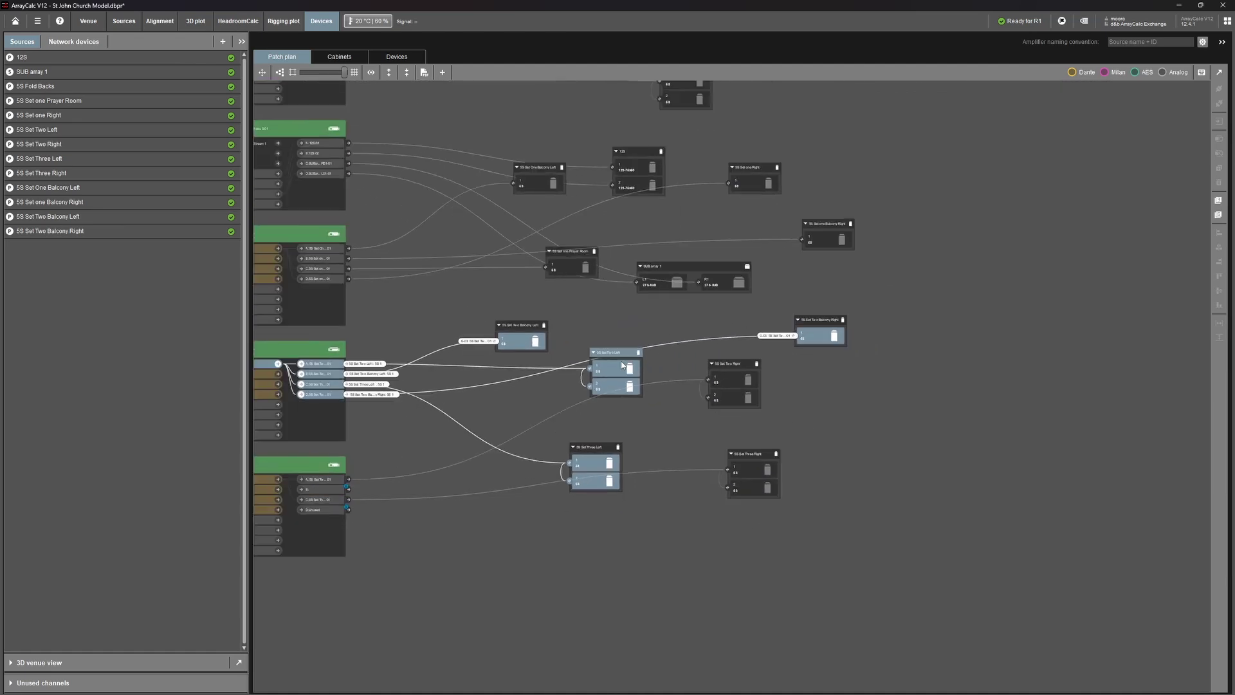
- Try to route input A 1 to output D on the 5D amplifier 0-02
left_click(415, 297)
left_click_drag(388, 299, 760, 359)
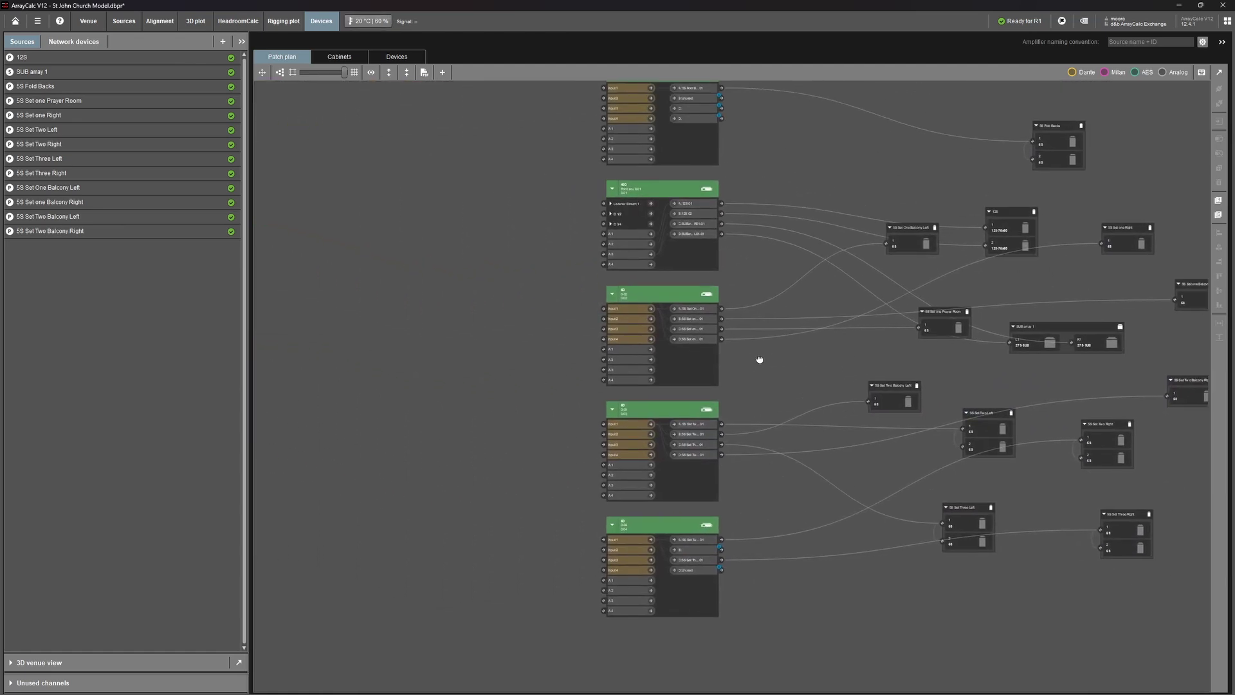
scroll(683, 351, "up", 5)
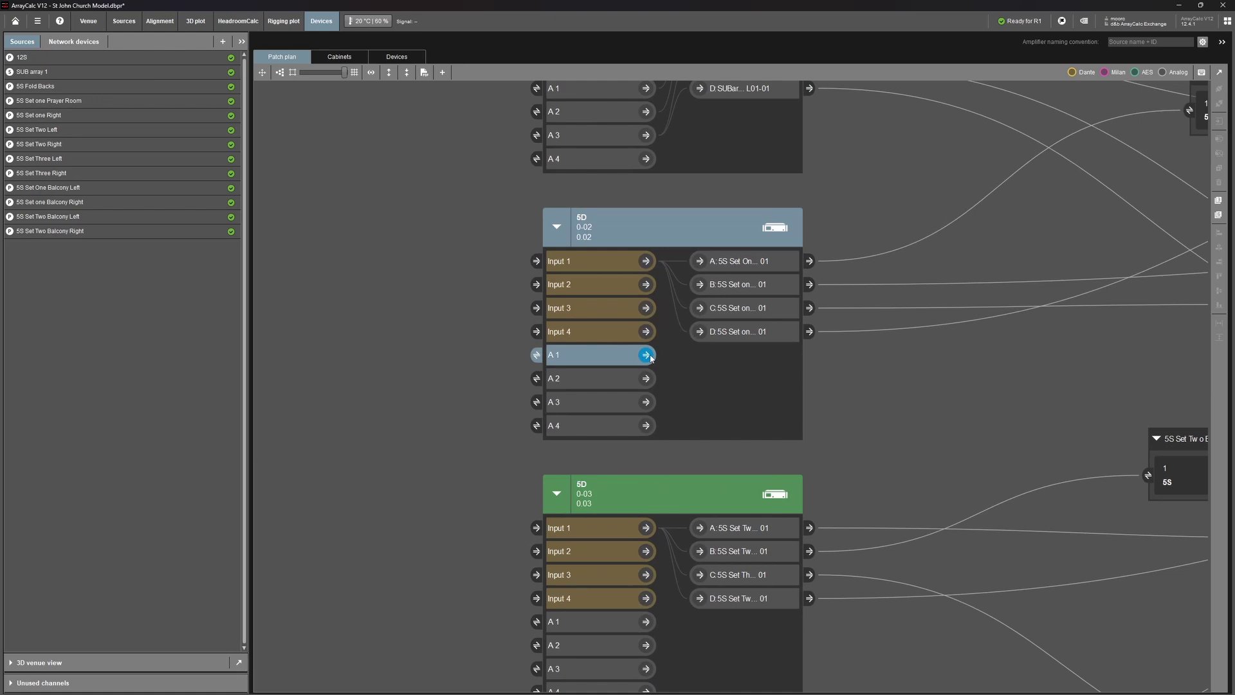
left_click_drag(646, 358, 701, 336)
scroll(597, 356, "down", 5)
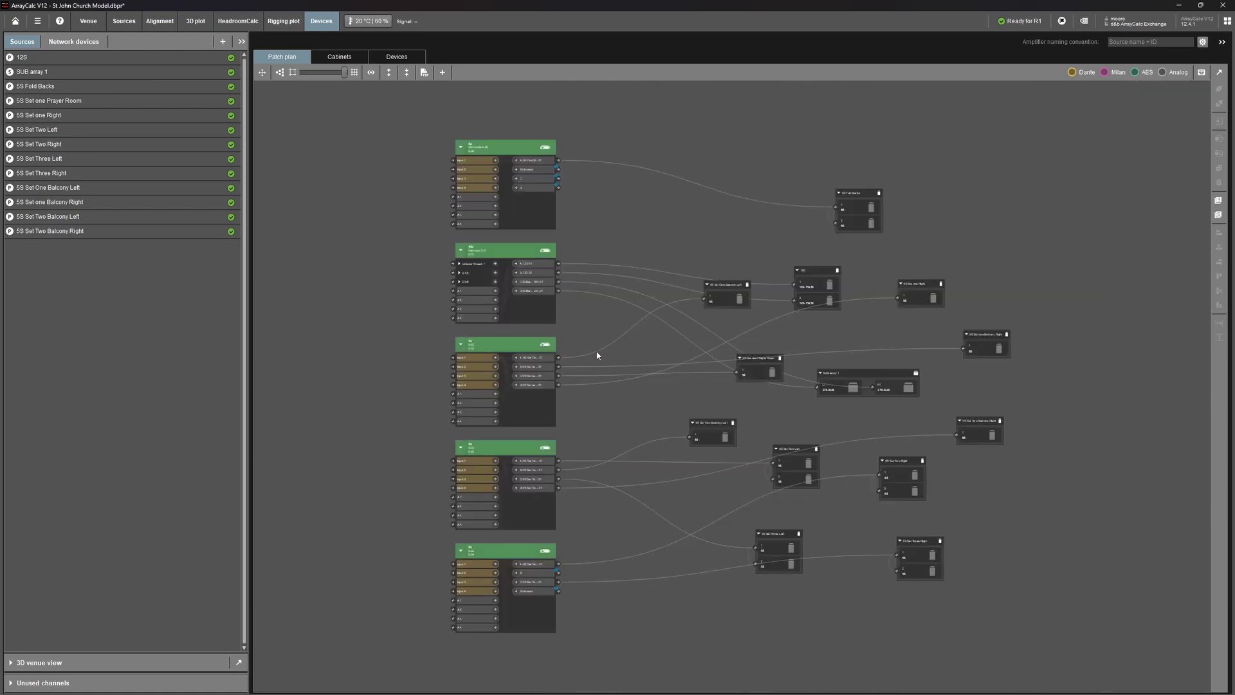
- Remove the link between input A 1 and output D on the 5D amplifier 0-02
left_click(507, 397)
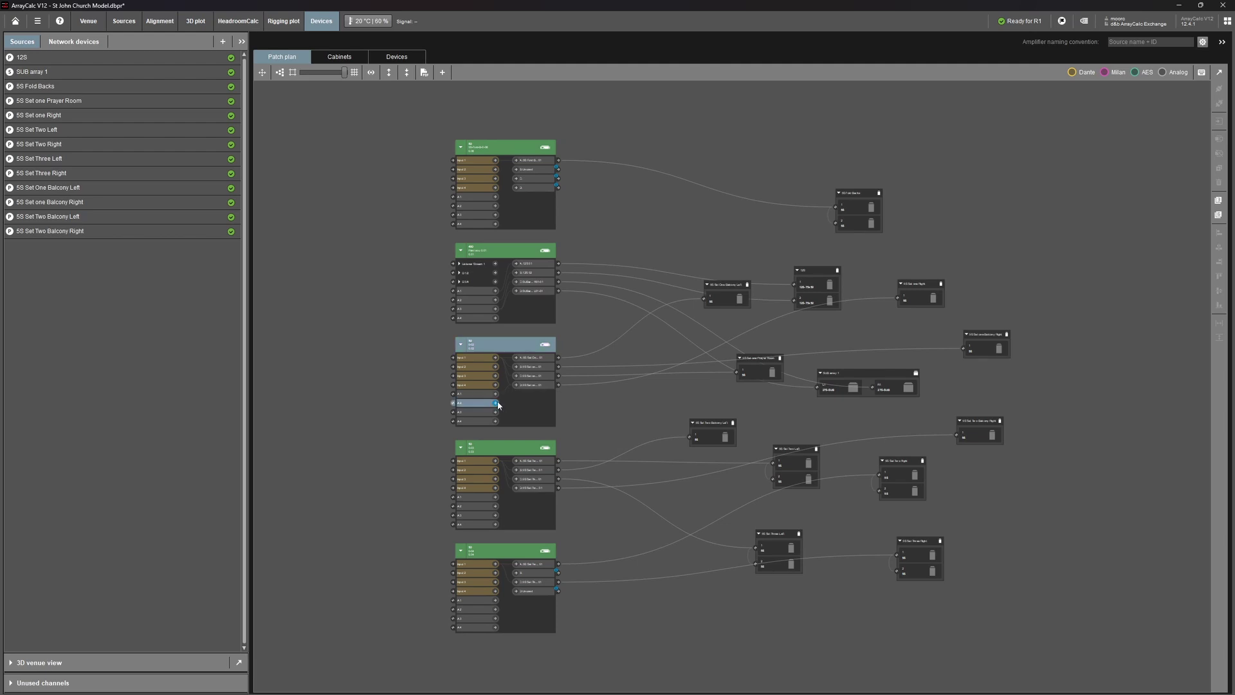
scroll(498, 404, "down", 1)
scroll(498, 404, "up", 5)
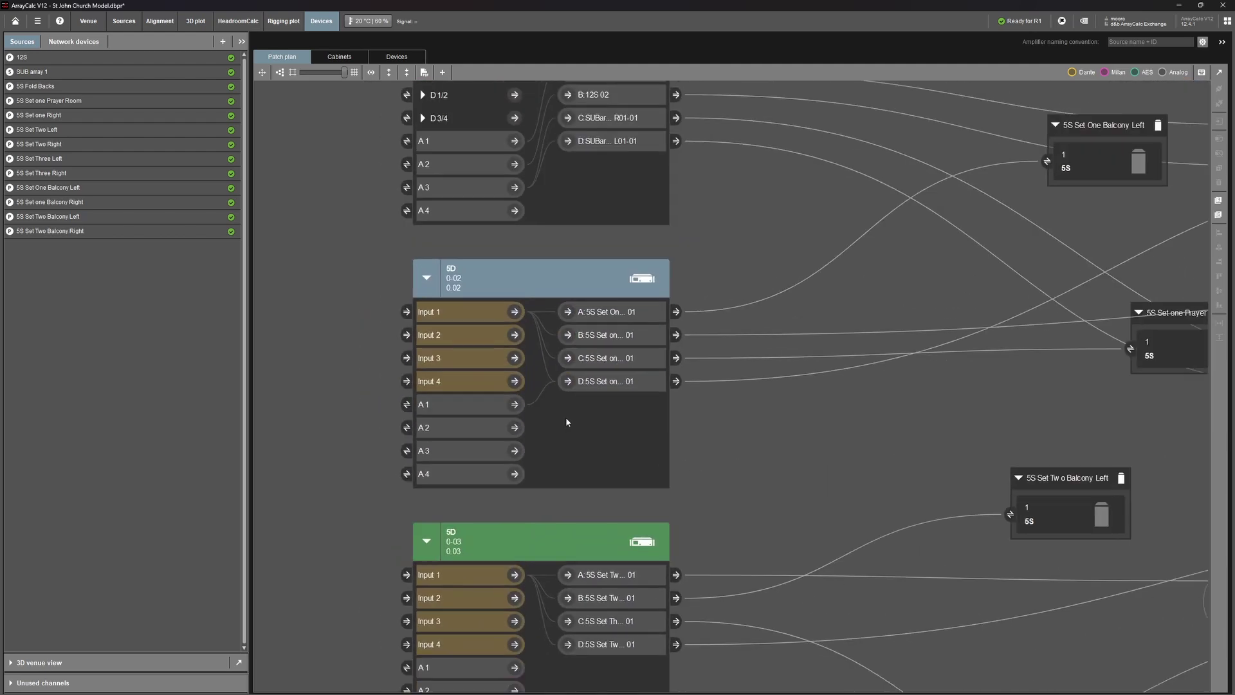
scroll(433, 403, "up", 2)
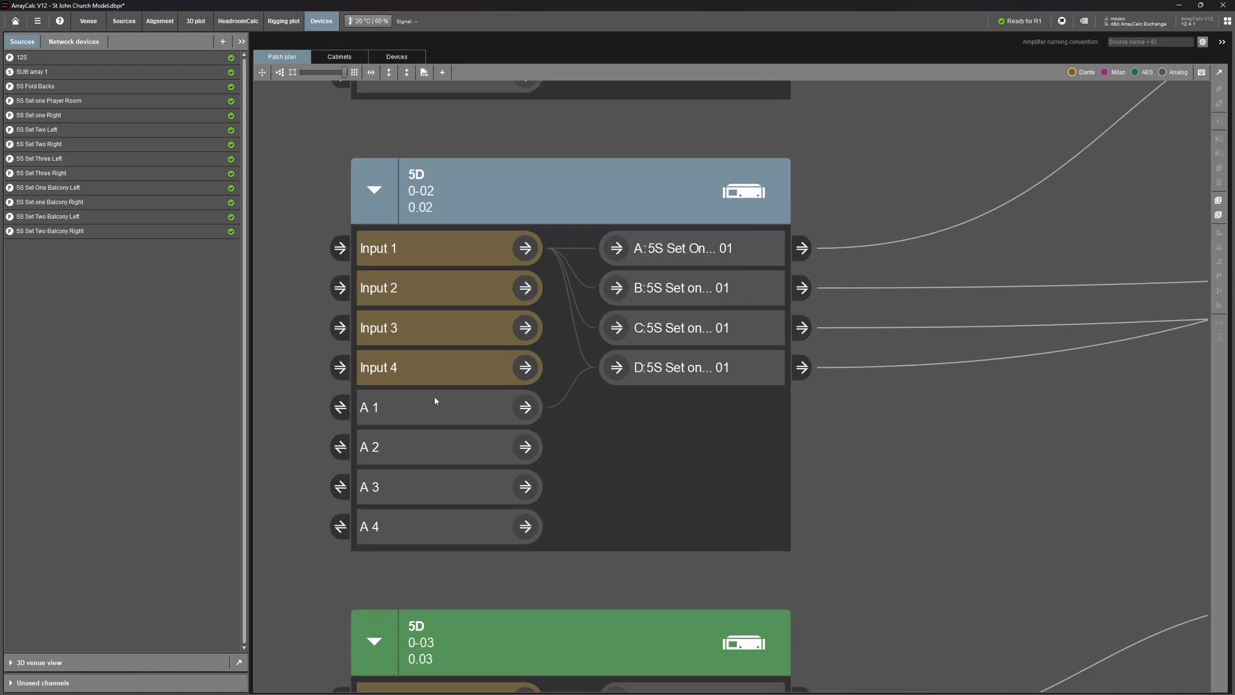
left_click(449, 573)
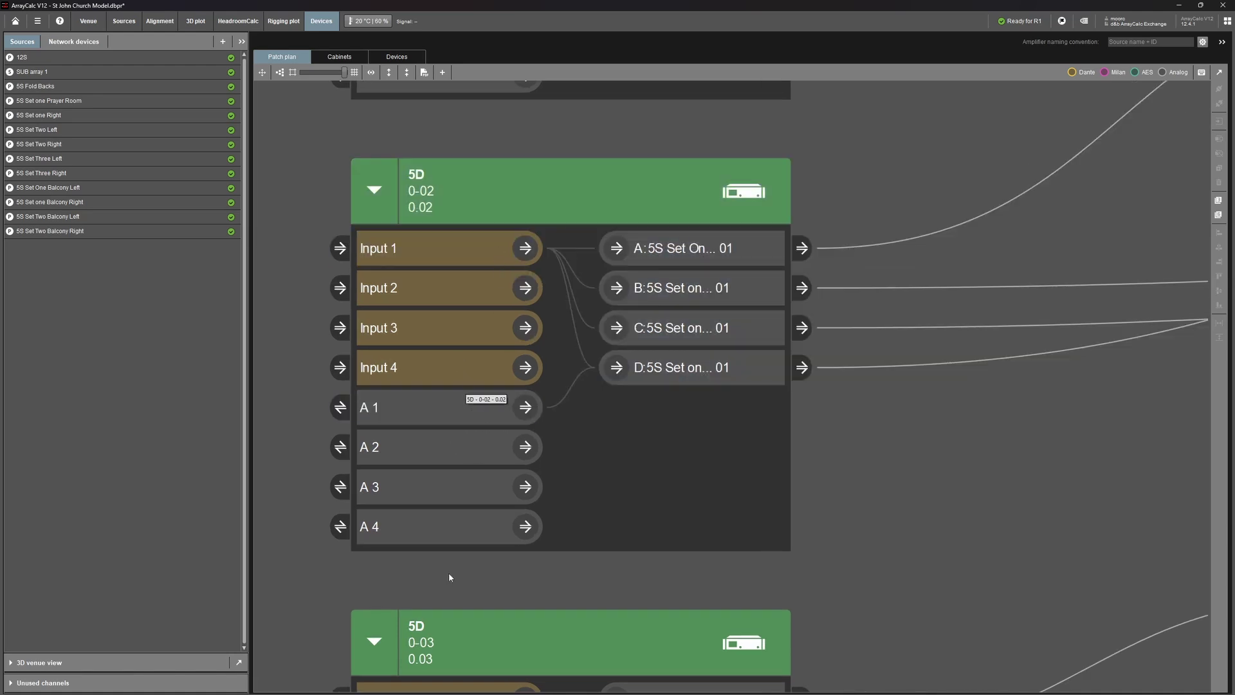
left_click(569, 399)
double_click(568, 397)
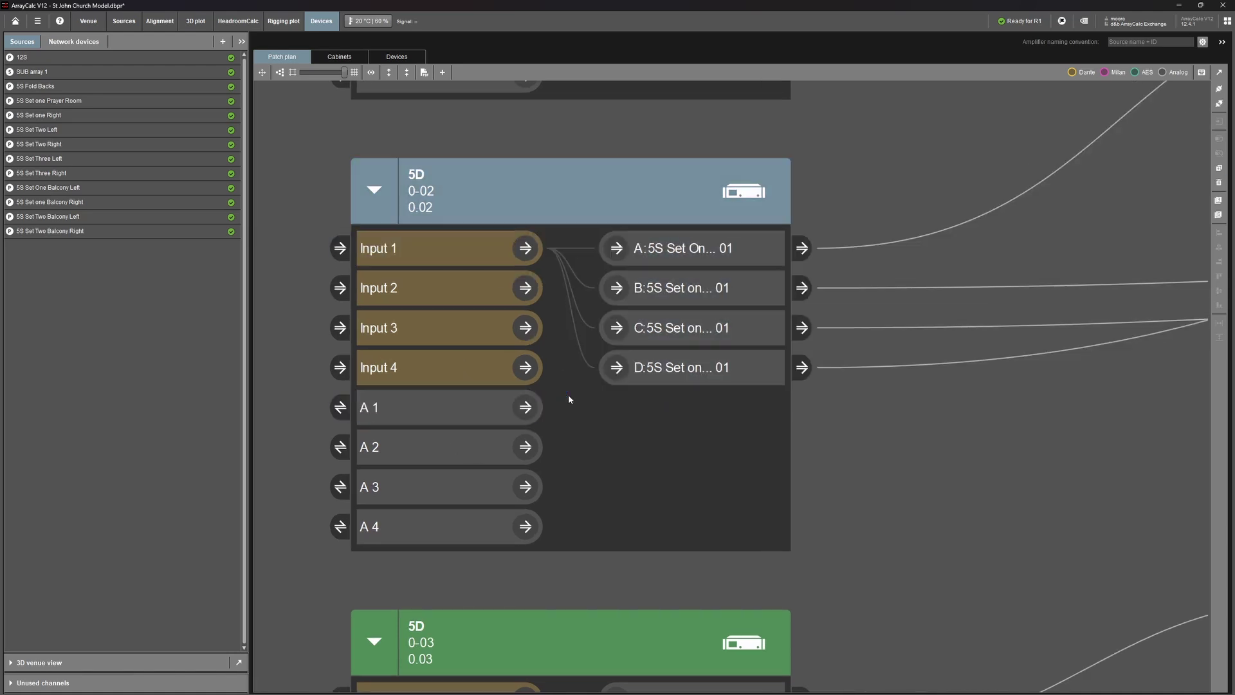
- Examine the input-to-output routing of the 5D amplifiers 0-03 and 0-04, including output channels B and D on 0-04
scroll(480, 473, "up", 5)
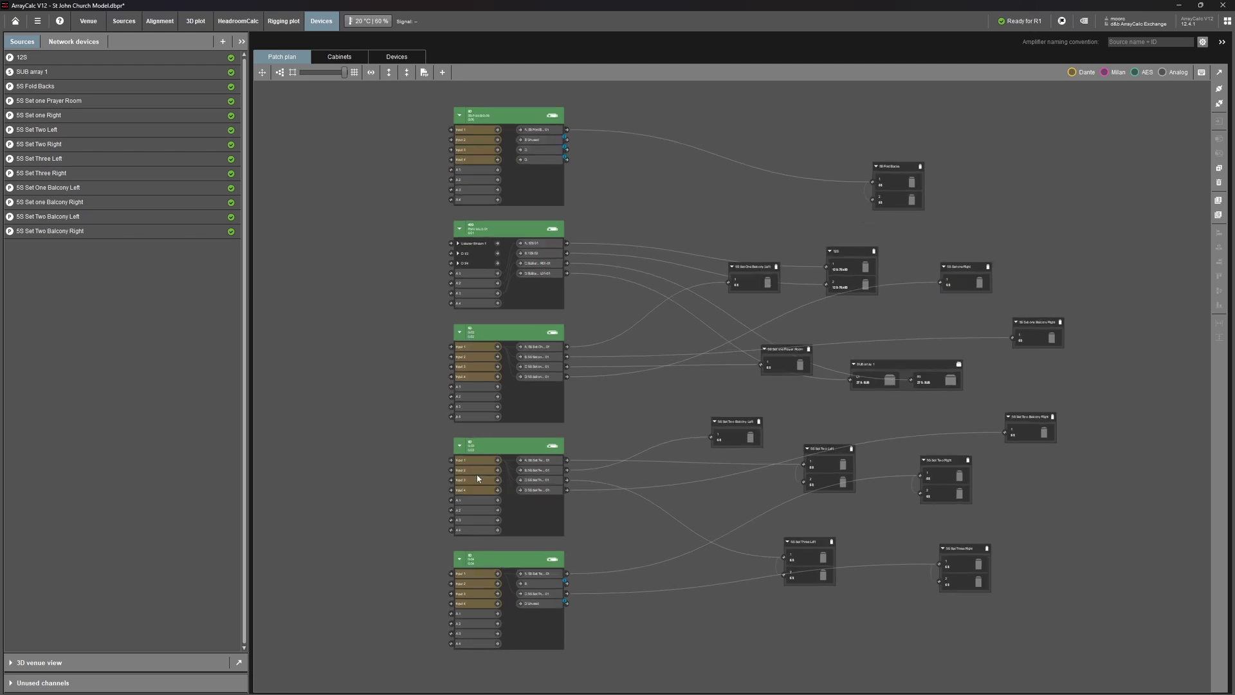
scroll(481, 474, "up", 2)
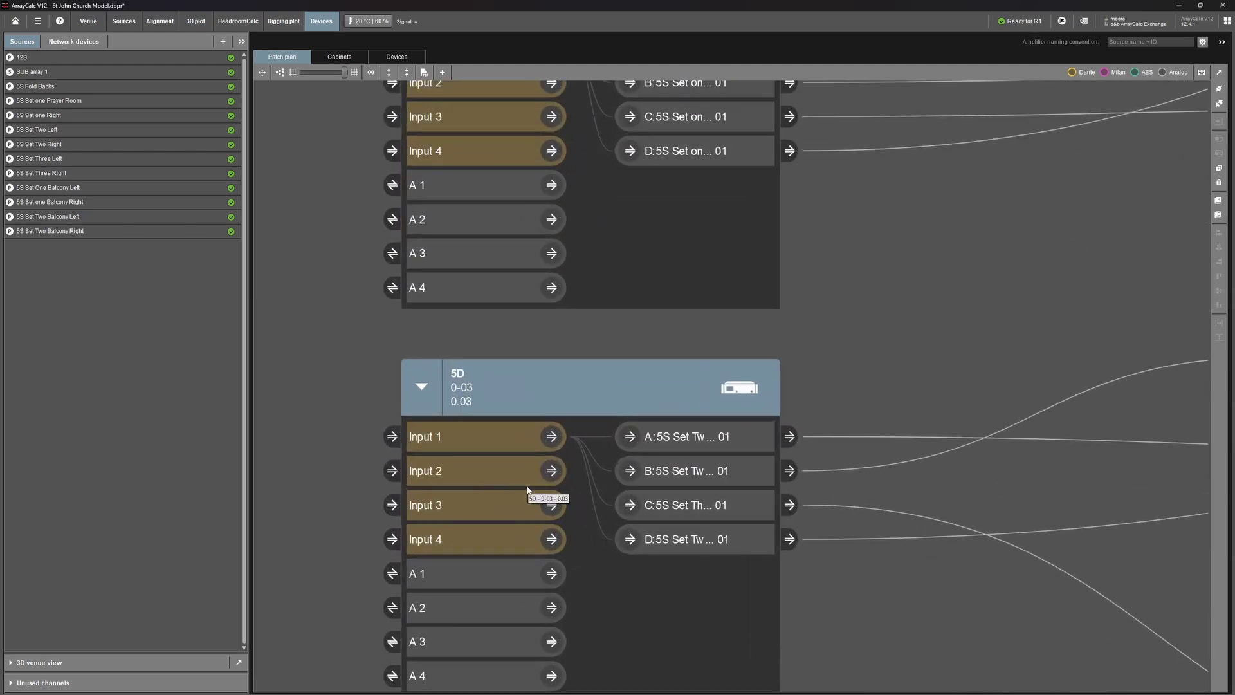
scroll(489, 470, "down", 4)
scroll(488, 468, "down", 3)
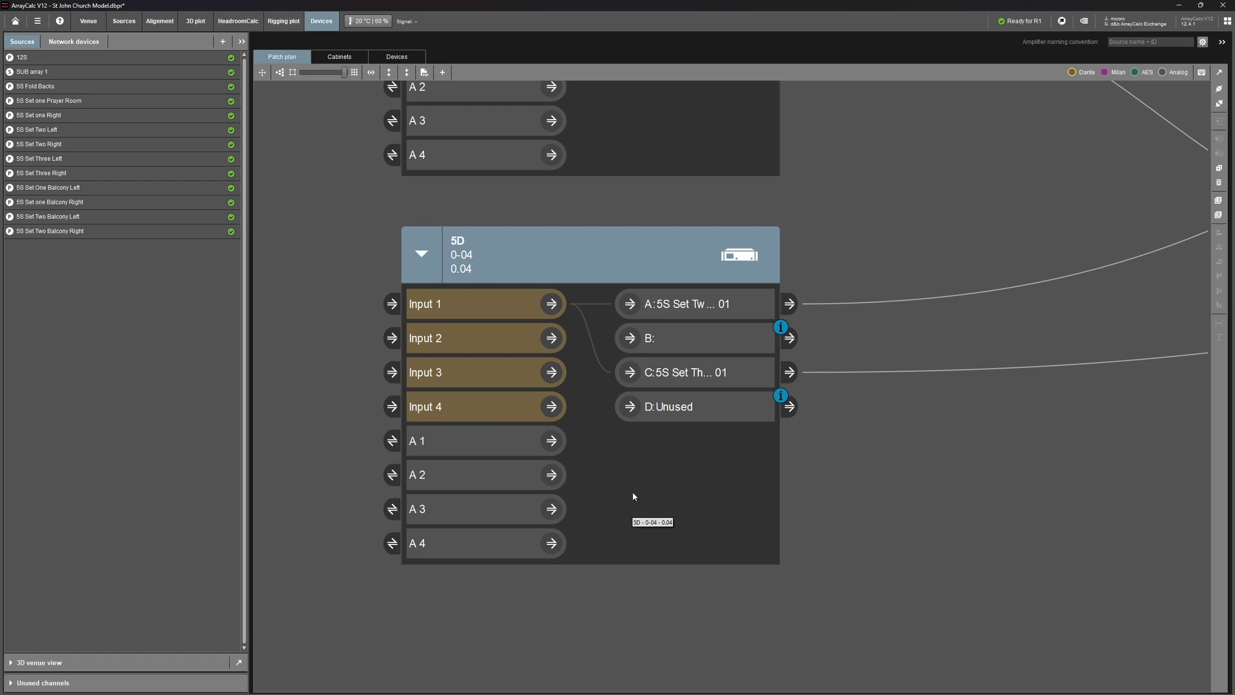
left_click(790, 340)
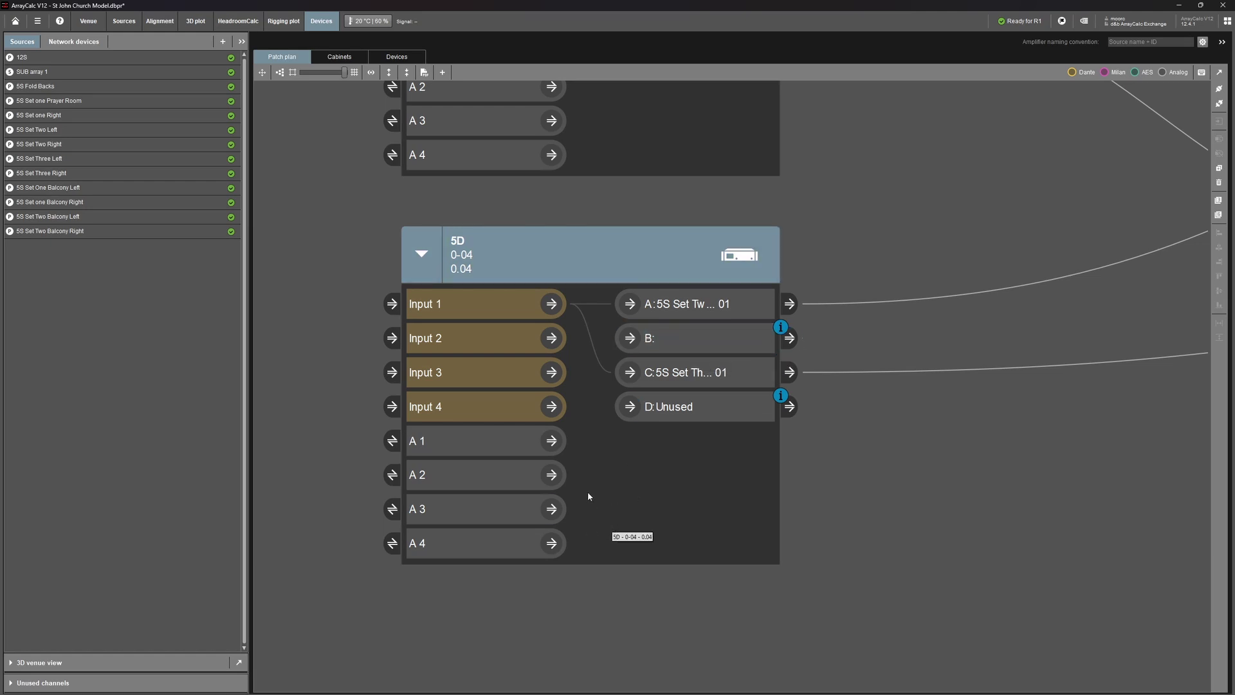
- Route Input 4 to output B on the 5D amplifier 0-04
left_click(550, 442)
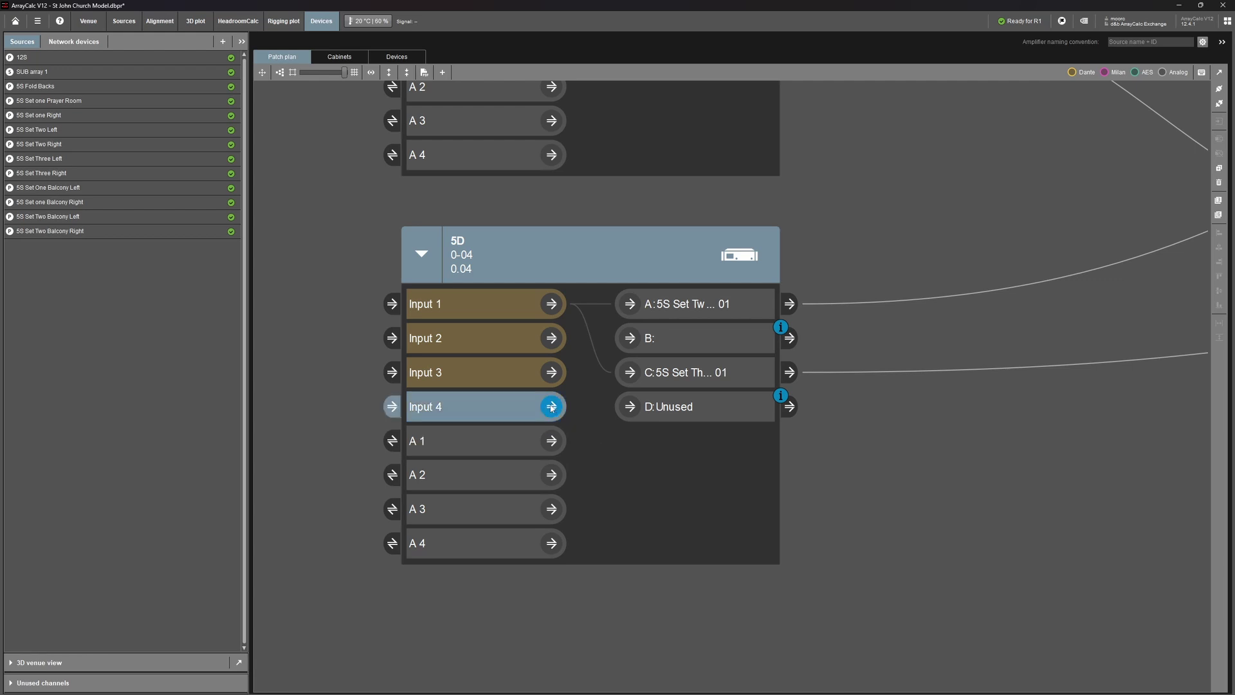
left_click_drag(464, 400, 634, 338)
scroll(843, 353, "down", 5)
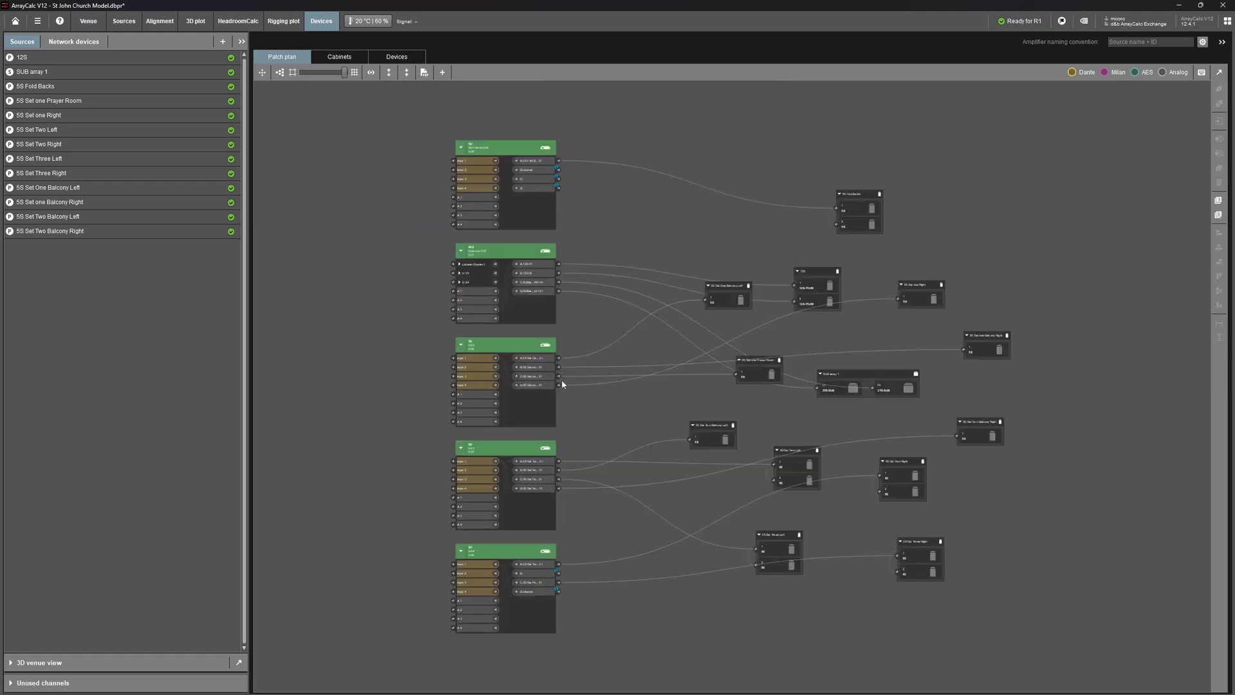
- Try to draw a loudspeaker link from output B of the 5D amplifier 0-04
scroll(561, 384, "up", 5)
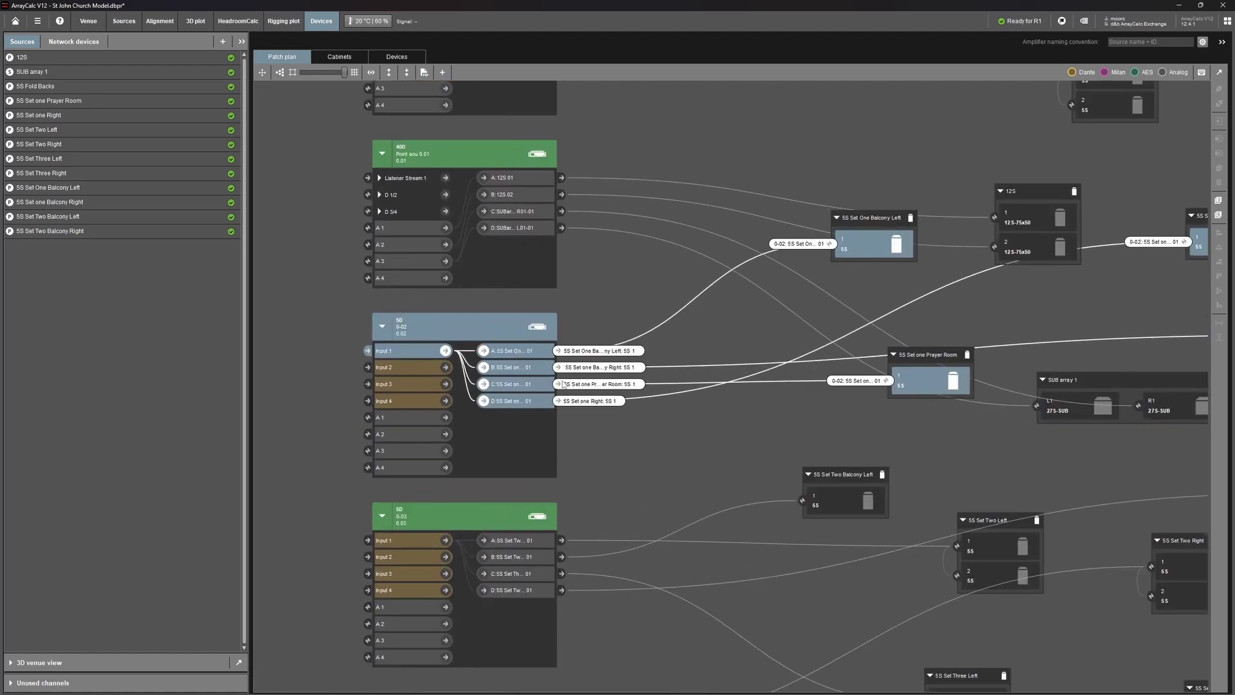
scroll(582, 565, "down", 3)
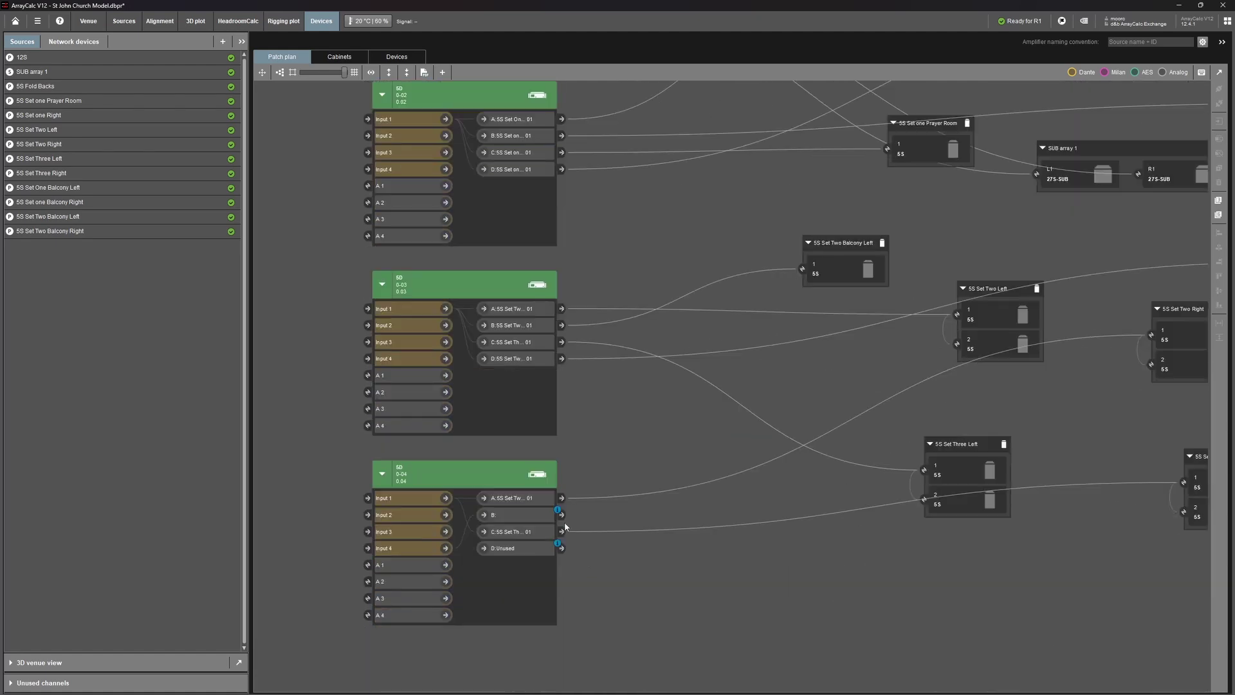
left_click_drag(561, 515, 678, 511)
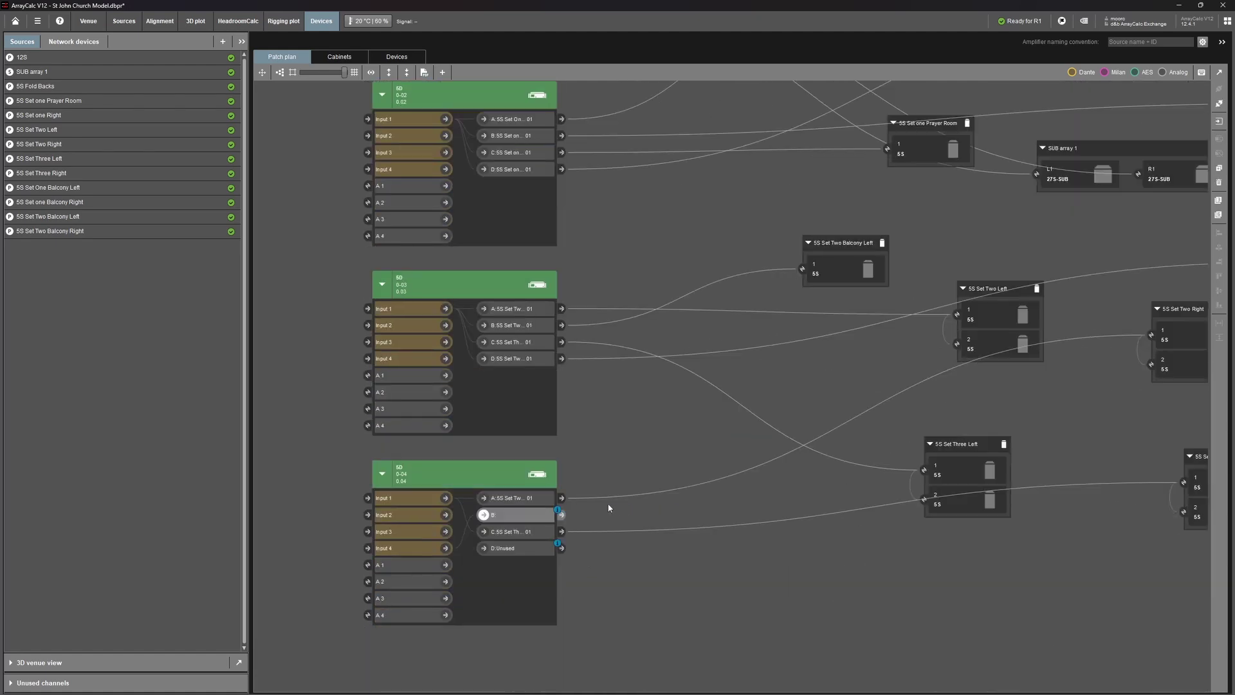
left_click(562, 516)
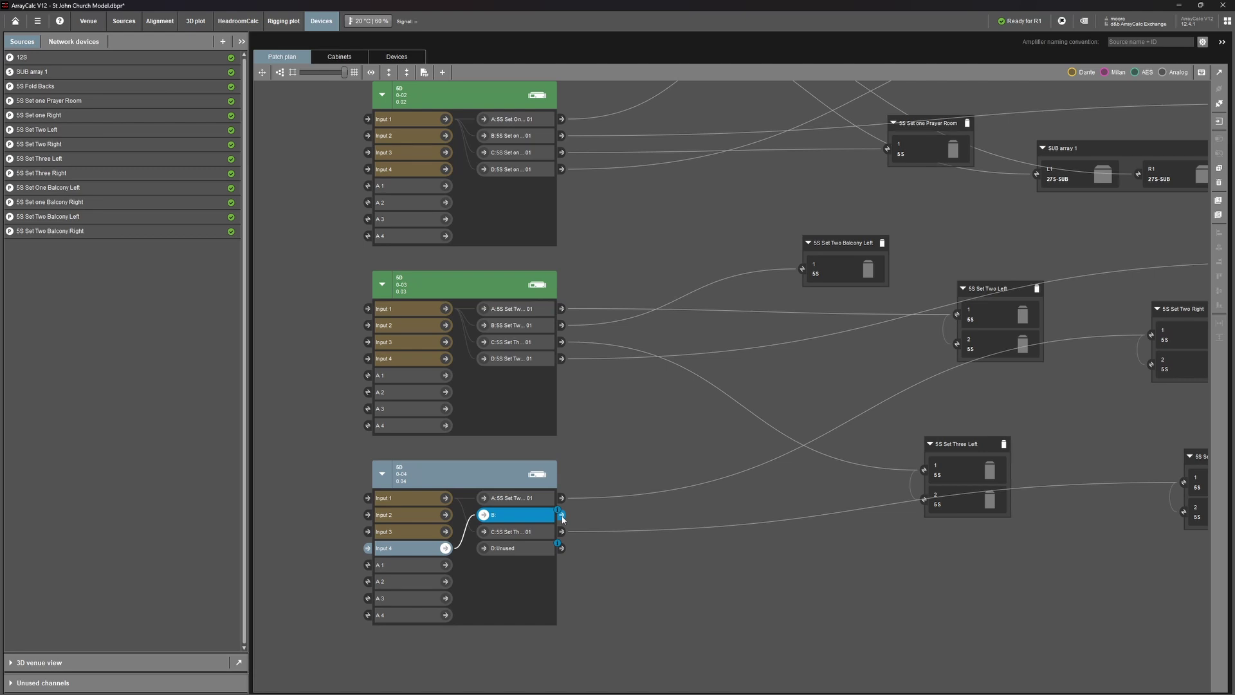
- Remove the link between speakers 1 and 2 in the 5S Set Three Left group
left_click(866, 499)
left_click_drag(866, 500, 789, 440)
left_click(904, 402)
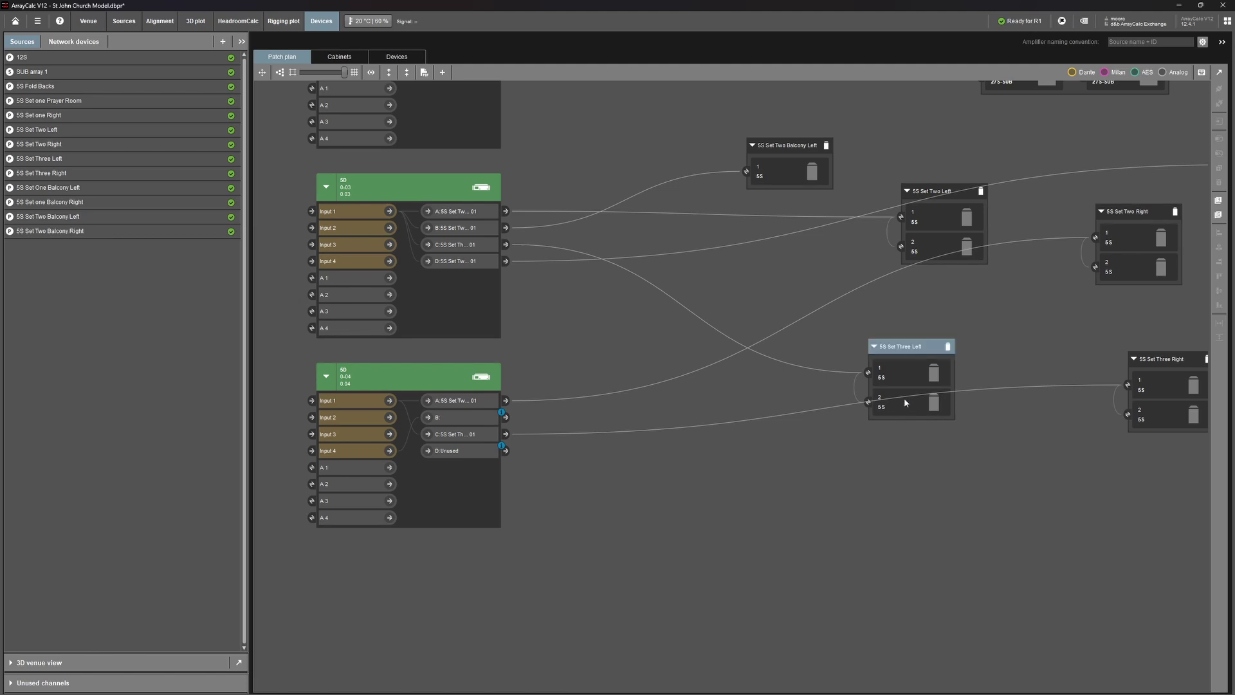
left_click(868, 402)
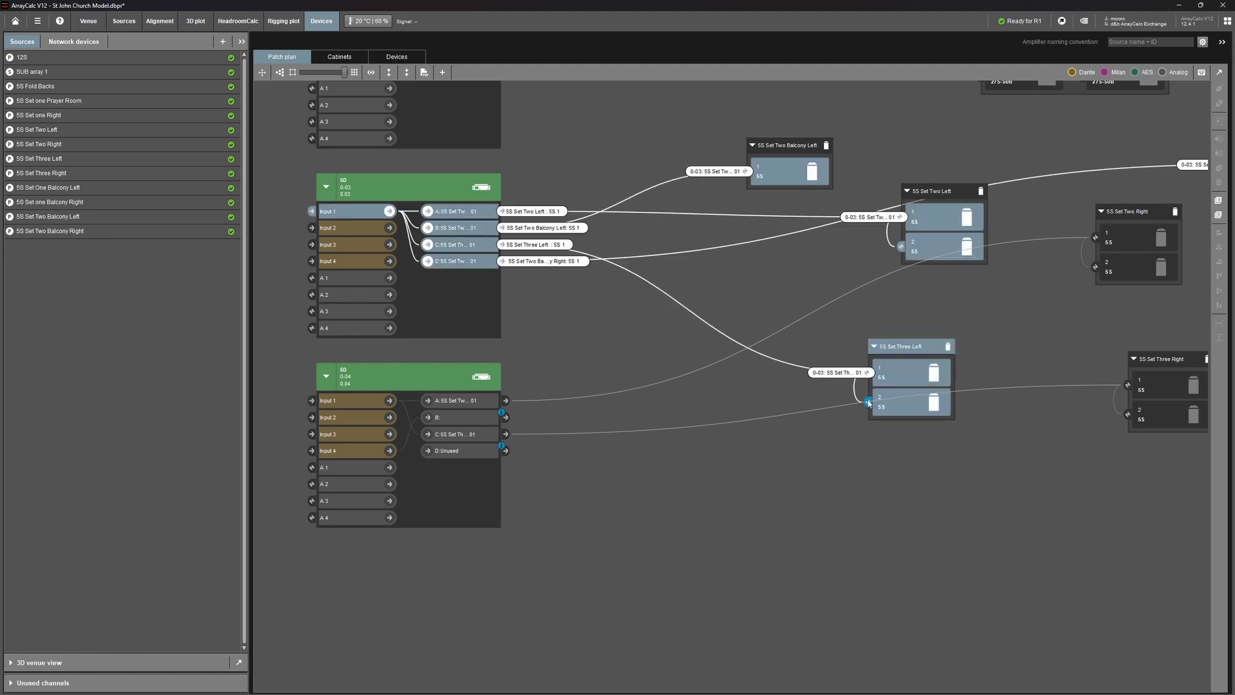
left_click(869, 403)
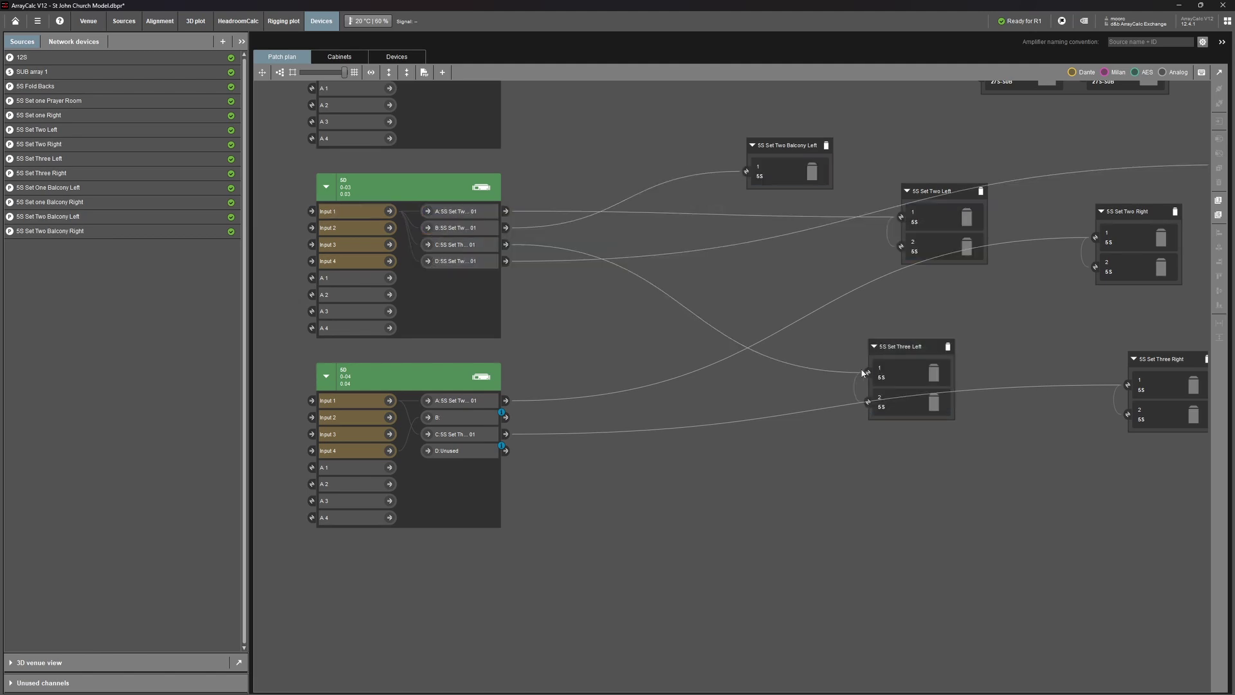
left_click(868, 403)
left_click(866, 405)
left_click(856, 392)
key("Delete")
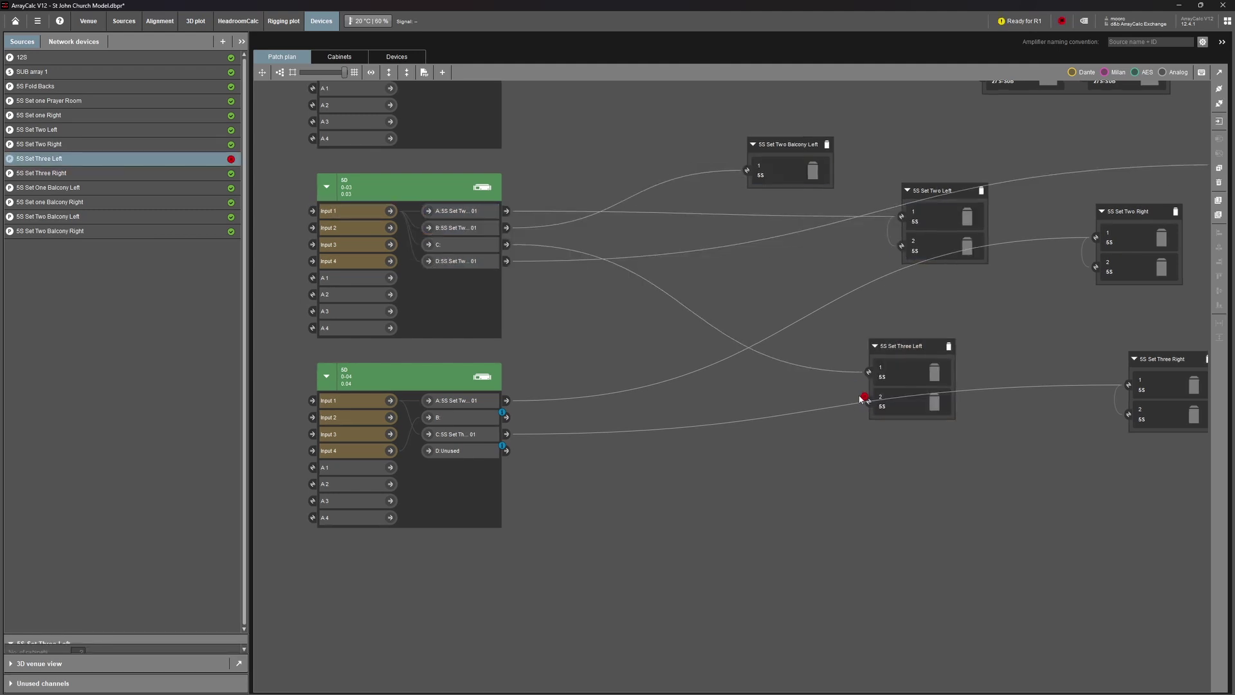
- Patch output B of the 5D amplifier 0-04 to speaker 2 of 5S Set Three Left
scroll(858, 395, "down", 5)
left_click(762, 566)
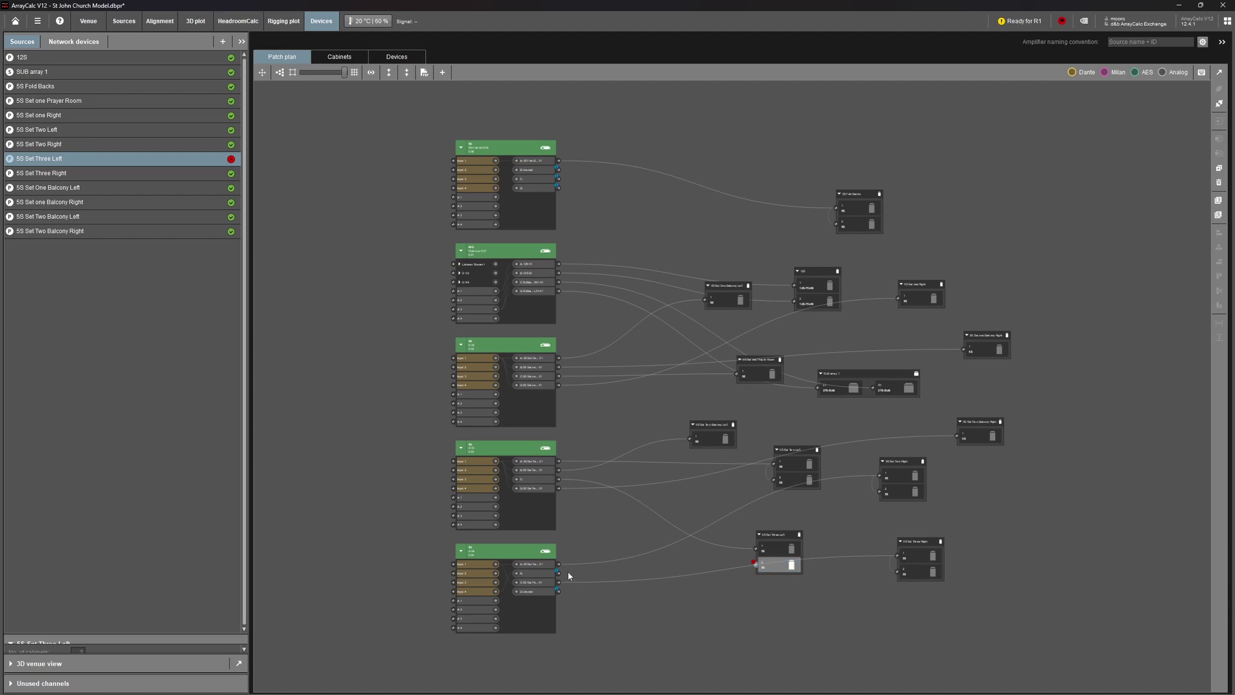
scroll(590, 548, "up", 2)
scroll(589, 549, "down", 1)
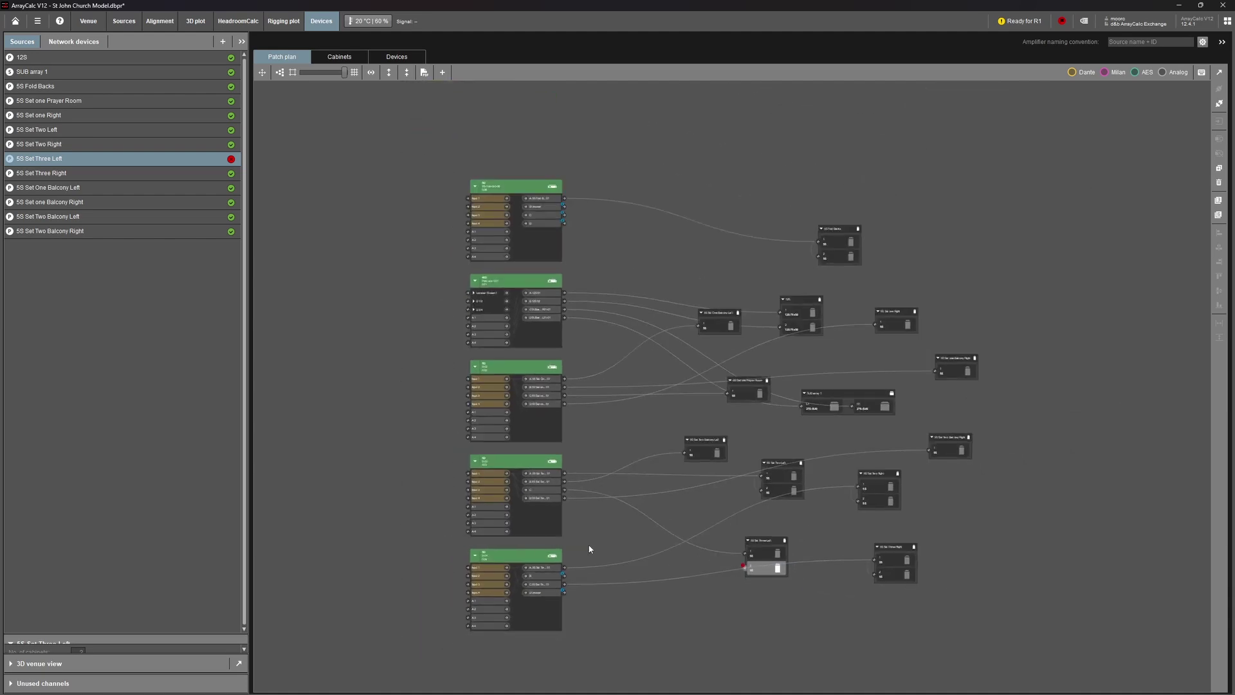
scroll(597, 553, "up", 3)
scroll(602, 559, "up", 1)
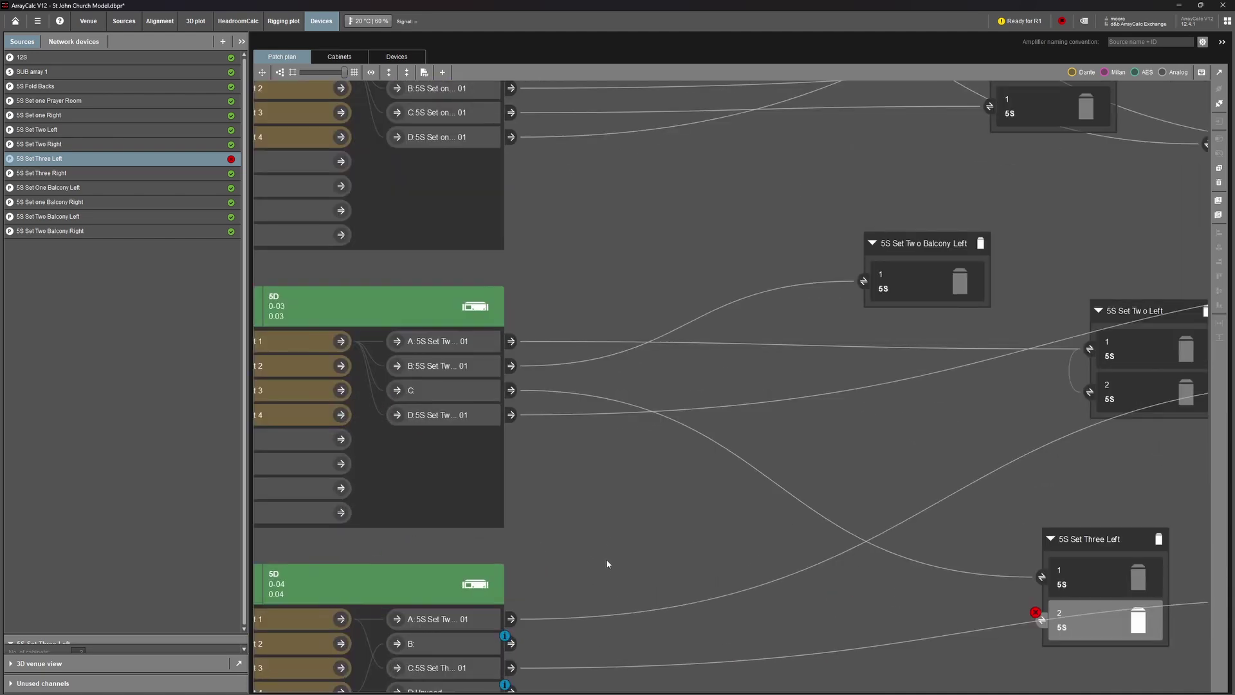
left_click_drag(607, 562, 662, 307)
left_click_drag(576, 389, 1101, 364)
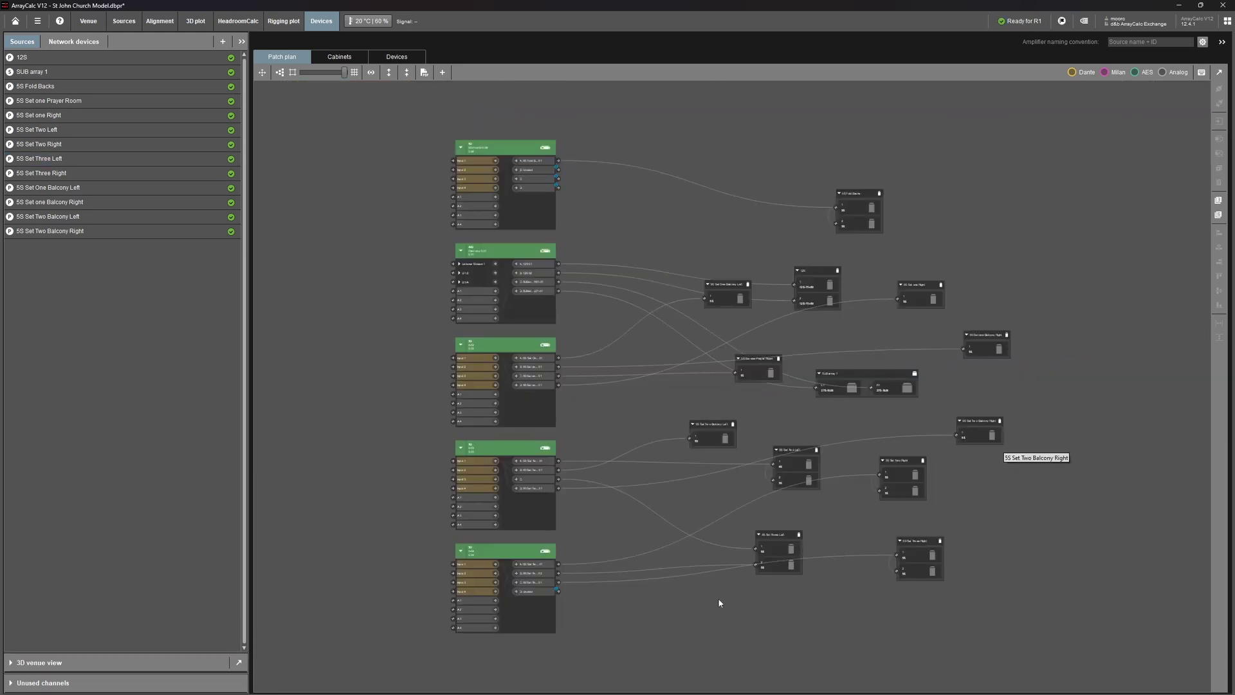
- Trace the signal path through output B of the 5D amplifier 0-04 to speaker 2 of 5S Set Three Left
scroll(670, 592, "up", 4)
left_click_drag(574, 600, 722, 482)
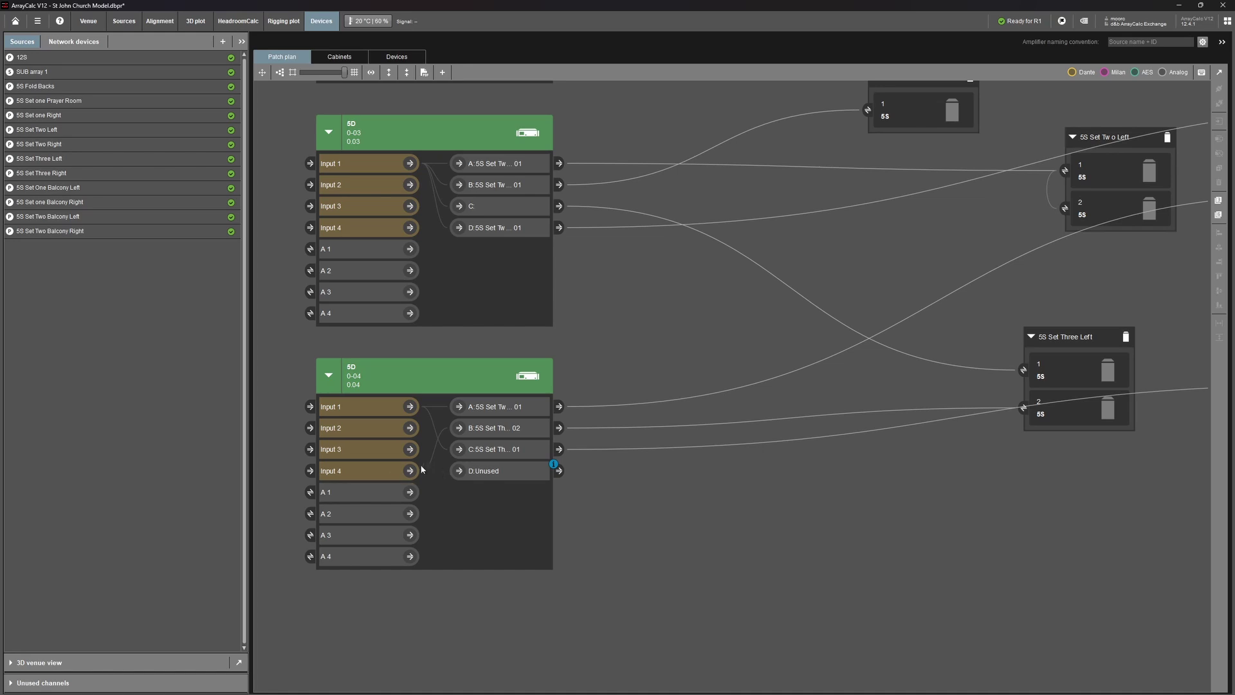
left_click(461, 428)
left_click(465, 429)
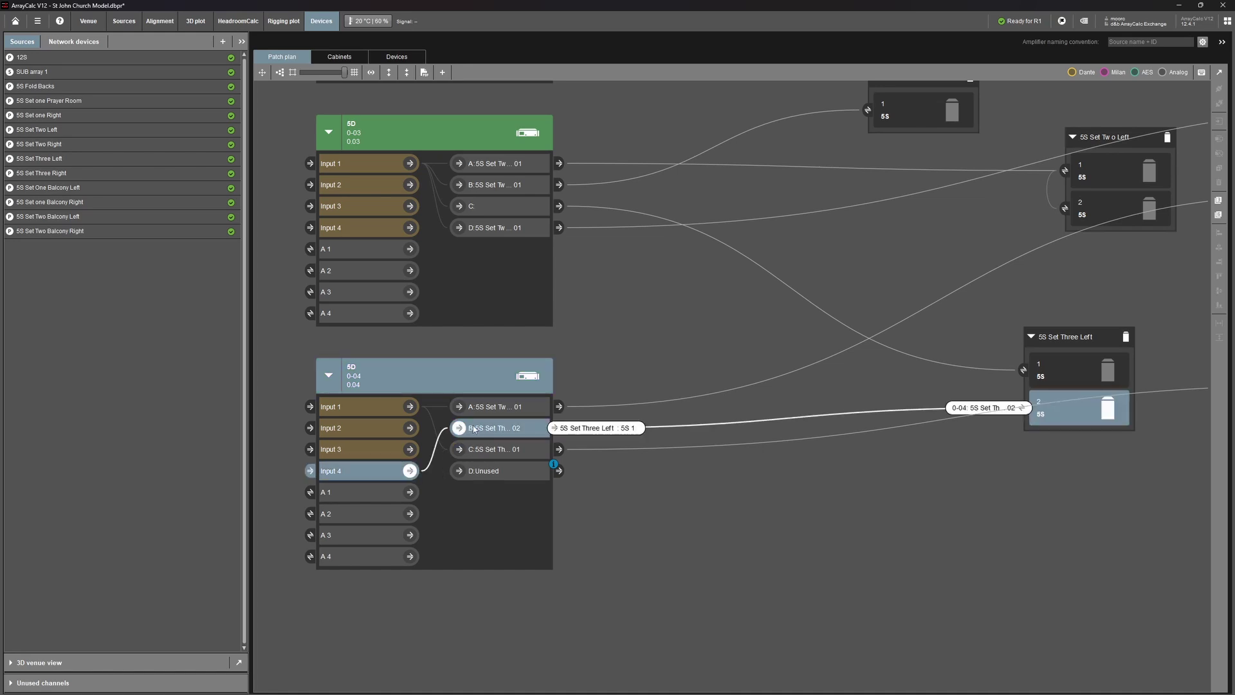
left_click(1046, 461)
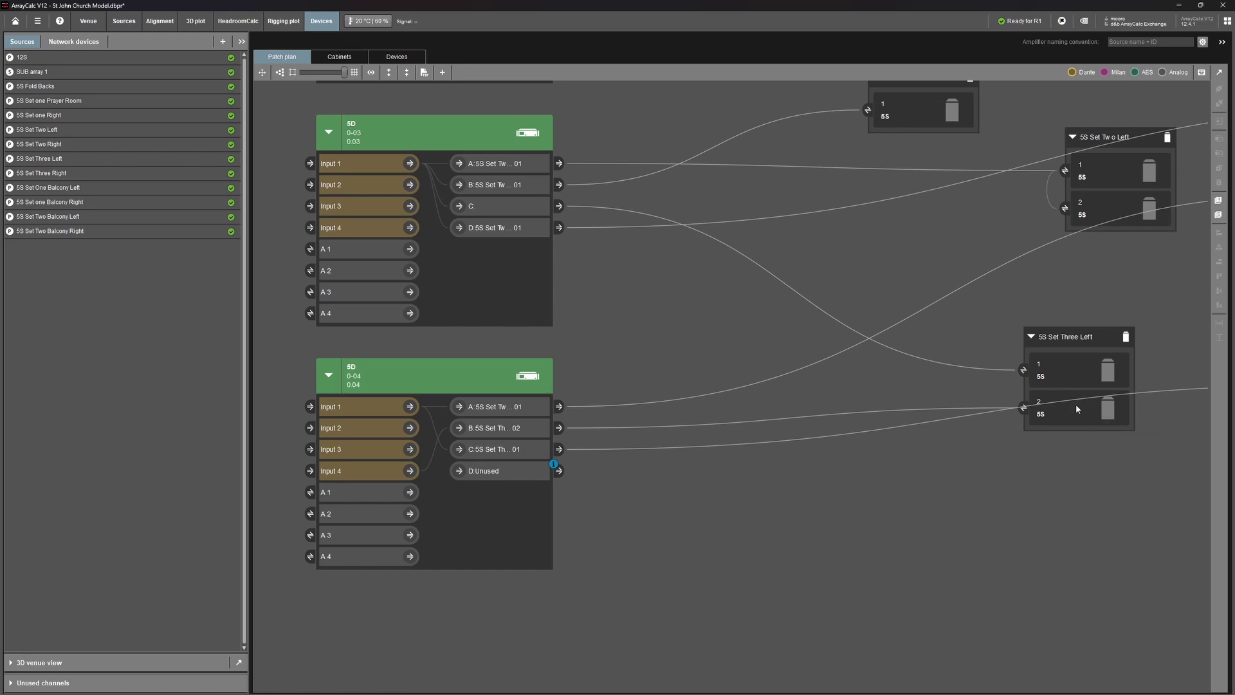
left_click_drag(1090, 444, 970, 468)
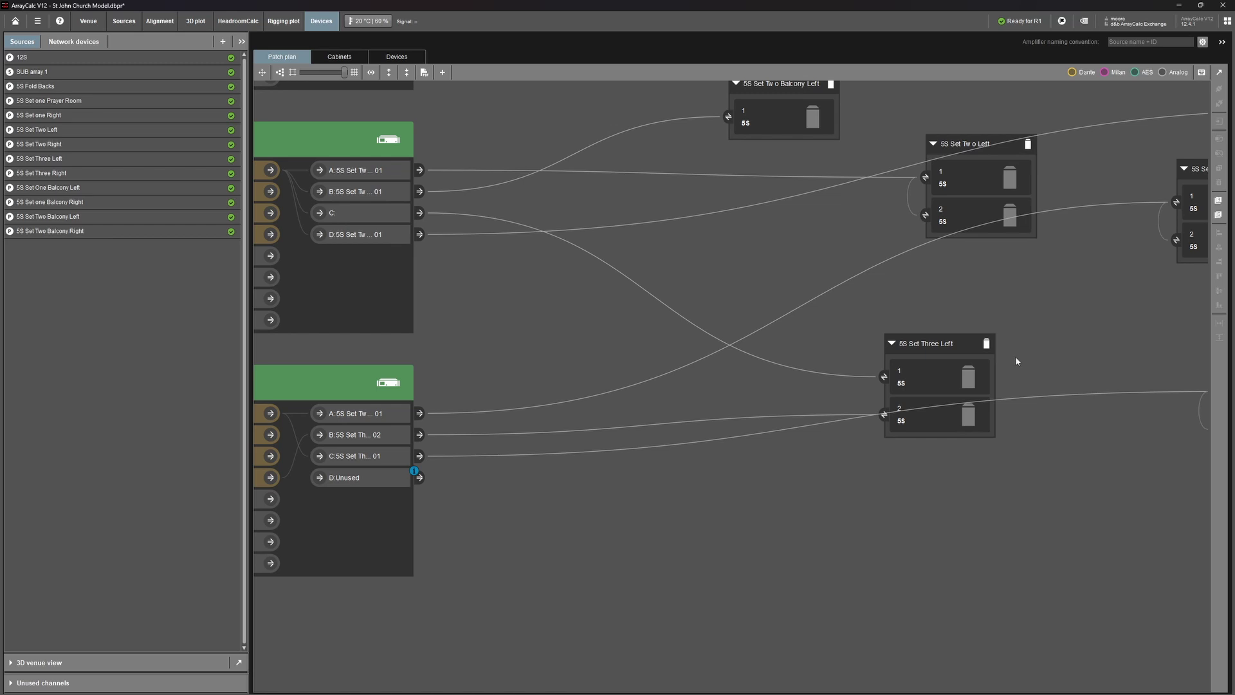
left_click_drag(557, 566, 693, 503)
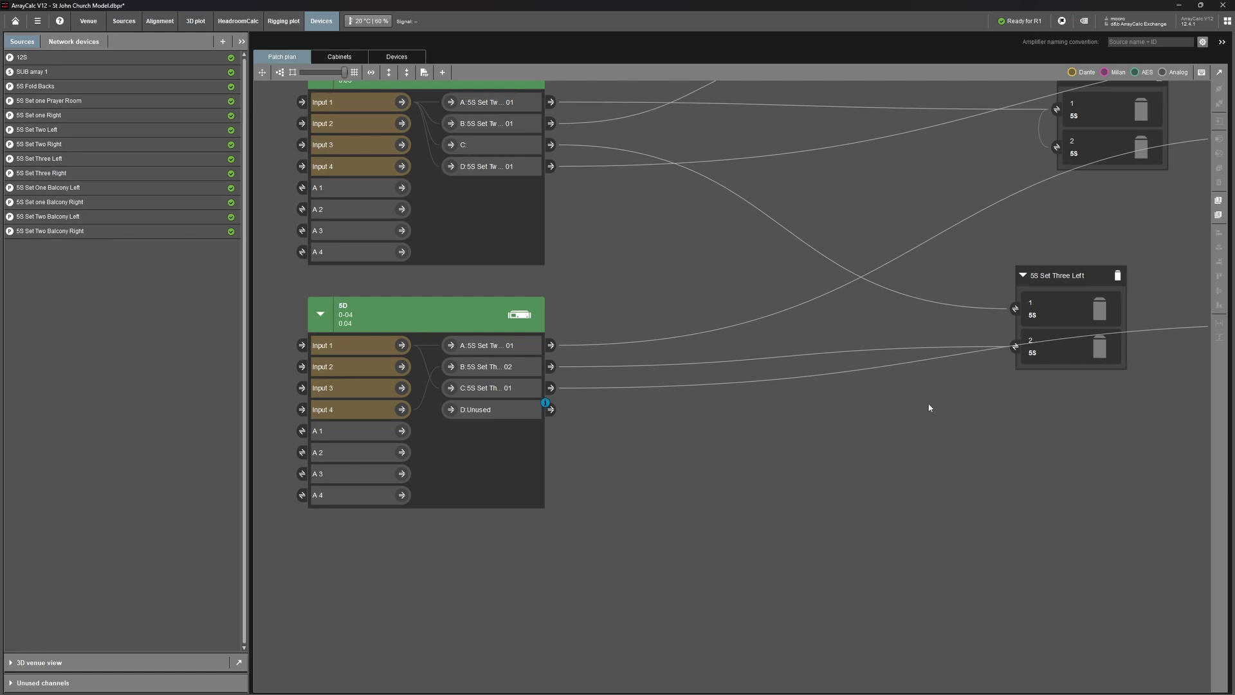
- Add a DN1 and a DS10 to the project's network devices
mouse_move(730, 693)
left_click(162, 43)
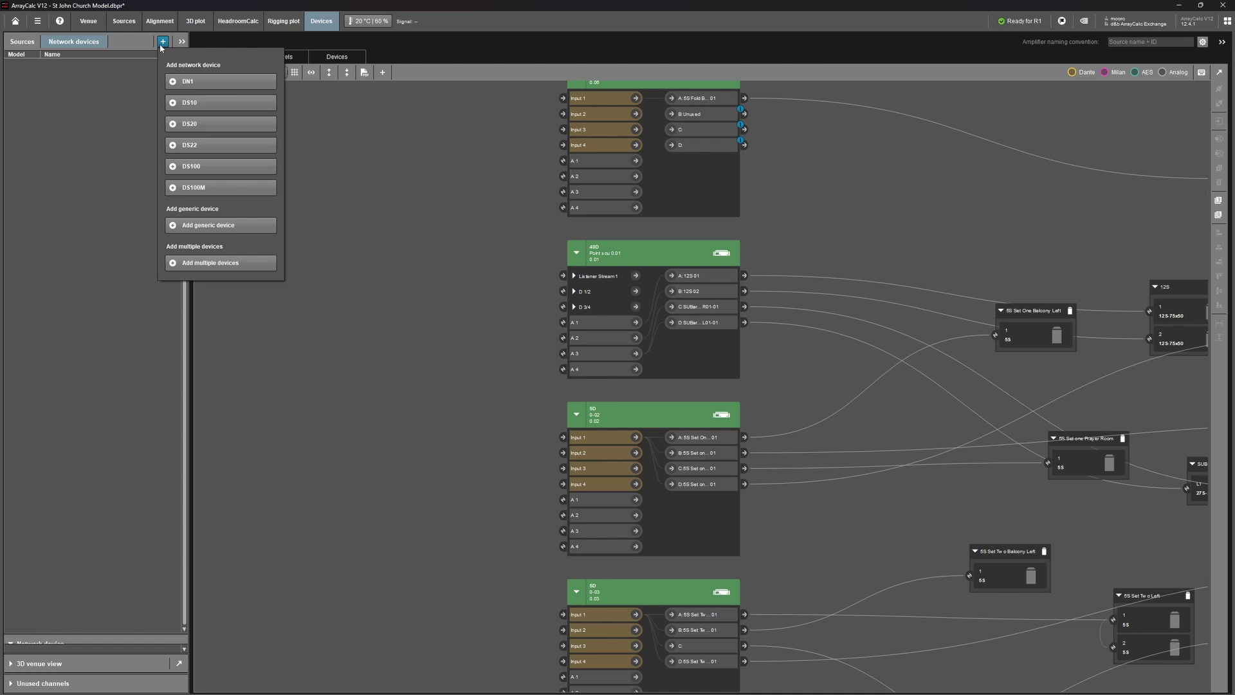
left_click(168, 82)
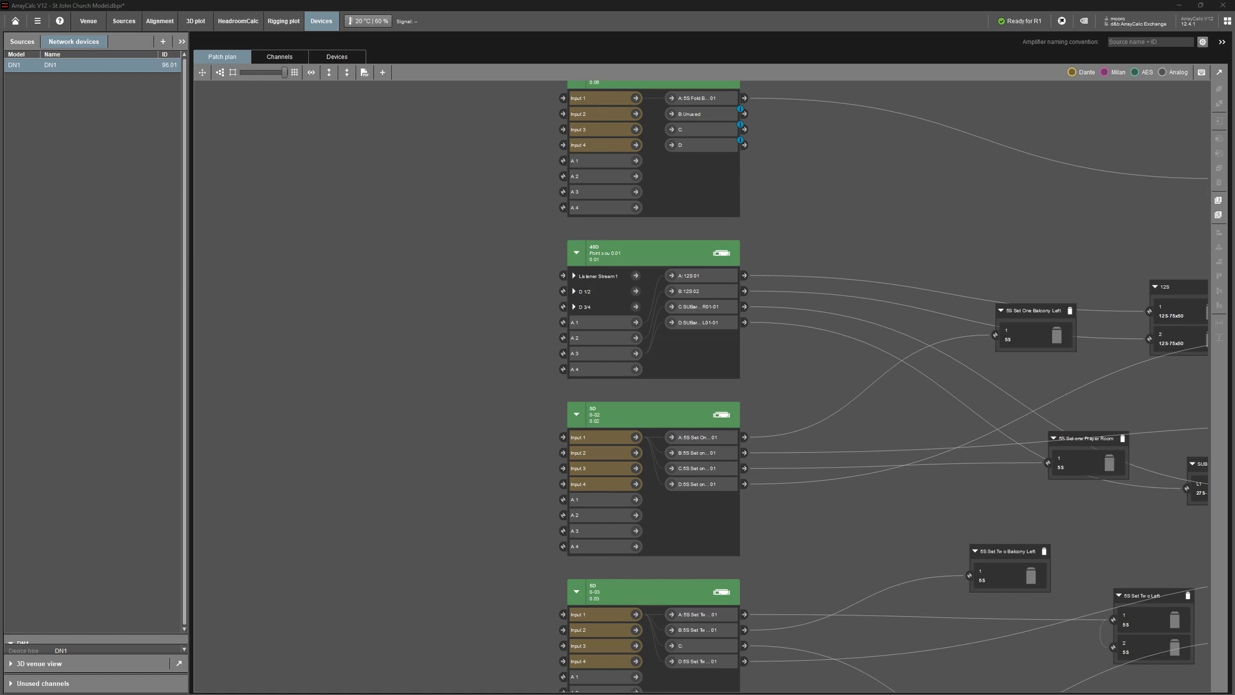
left_click(162, 42)
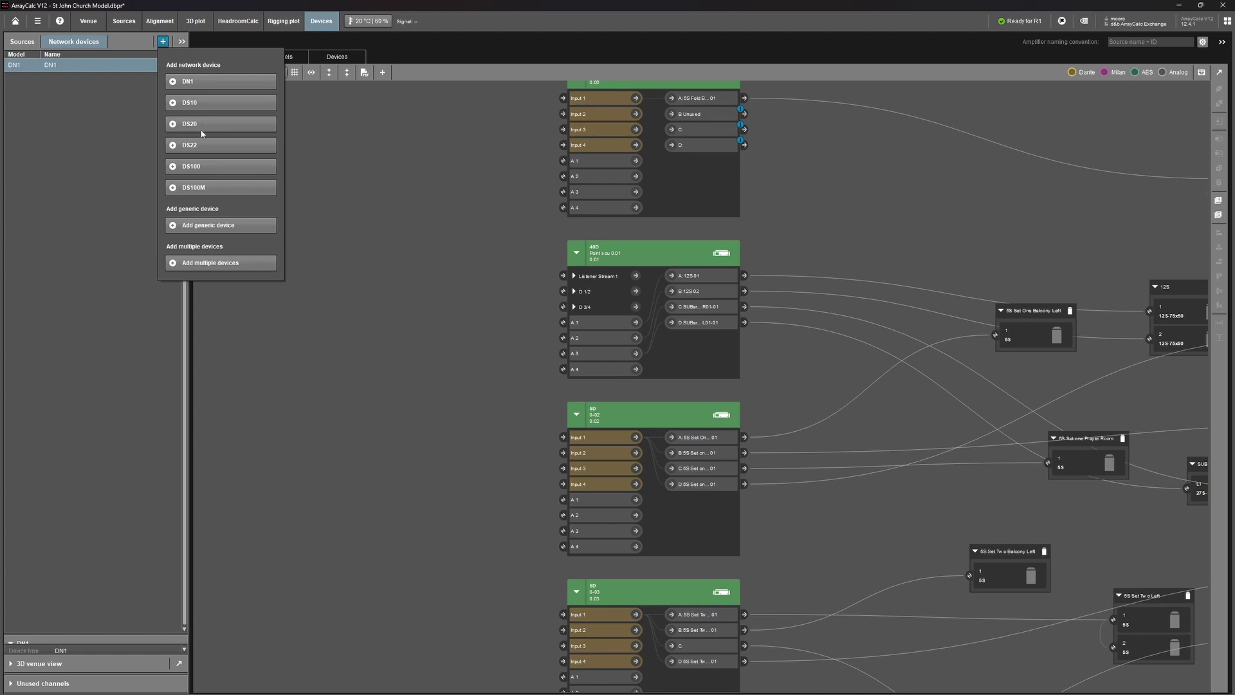
left_click(174, 105)
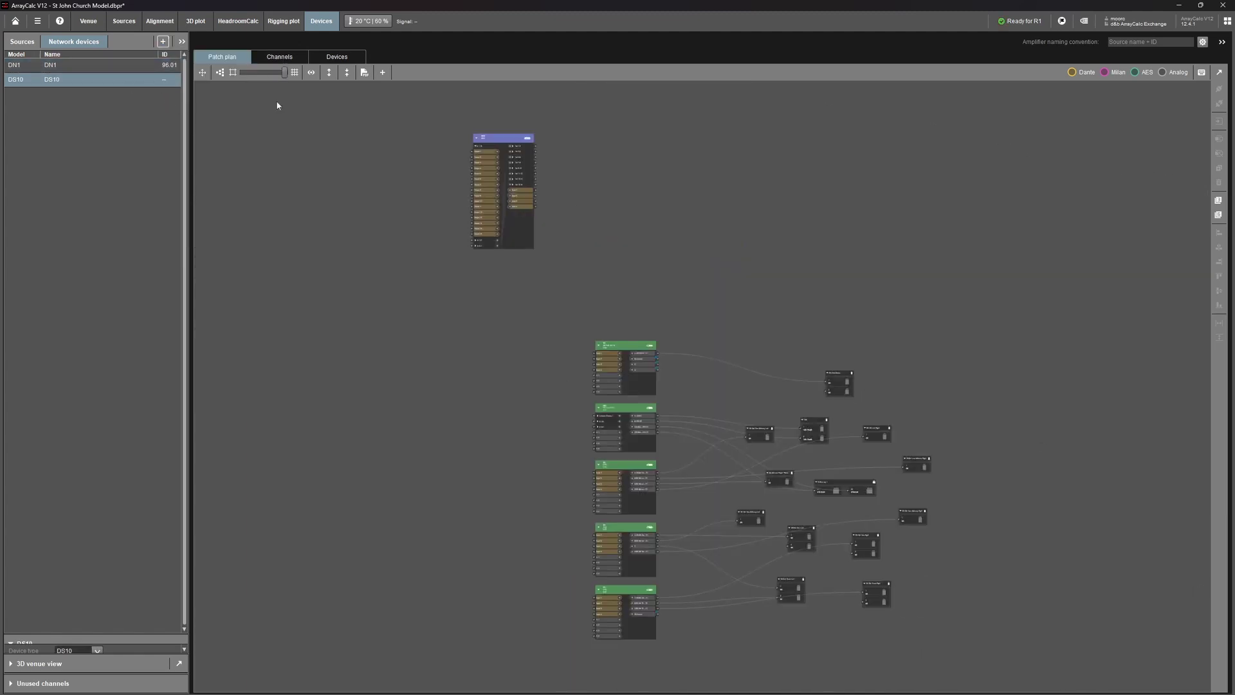
- Examine the DS10's Dante inputs, outputs and internal routing in the patch plan
left_click_drag(501, 139, 487, 320)
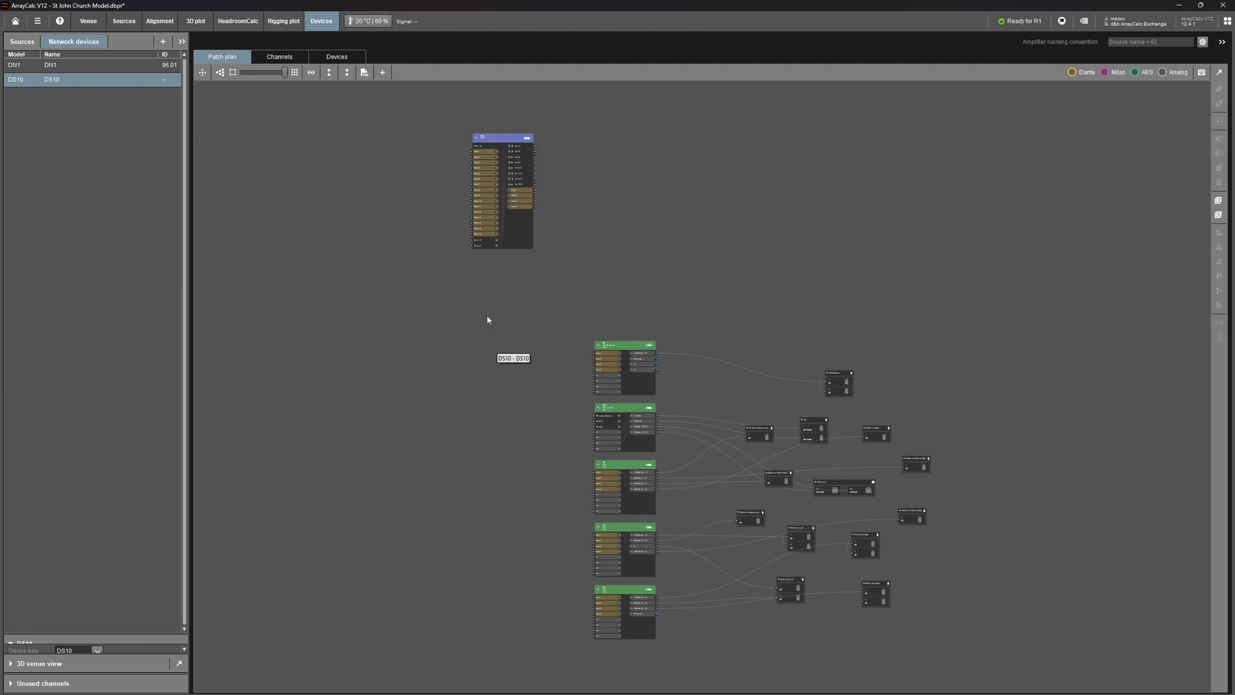
scroll(507, 146, "down", 1)
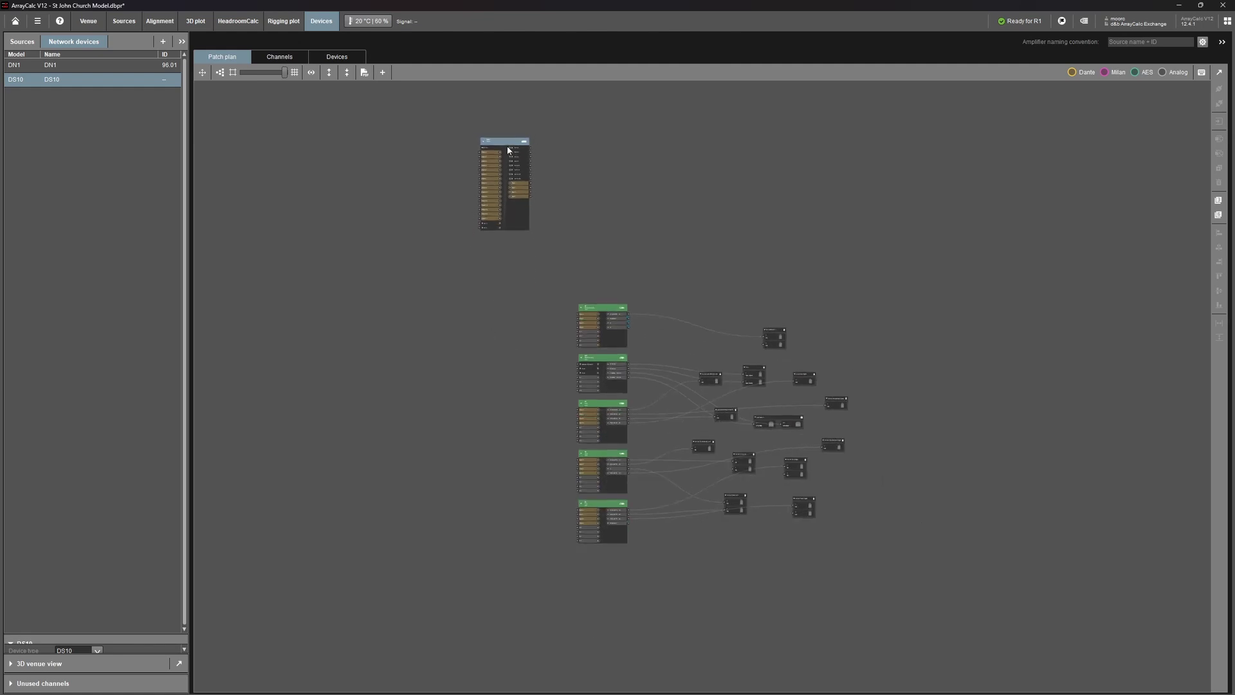
scroll(507, 146, "up", 5)
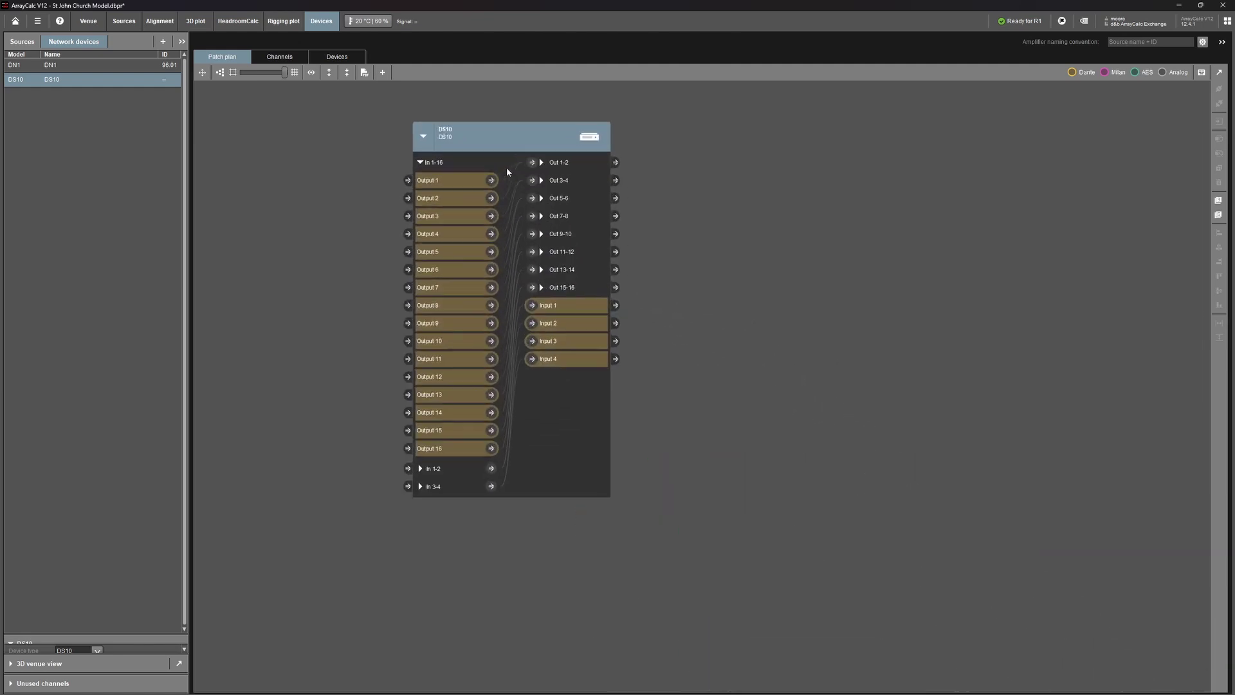
scroll(507, 167, "up", 3)
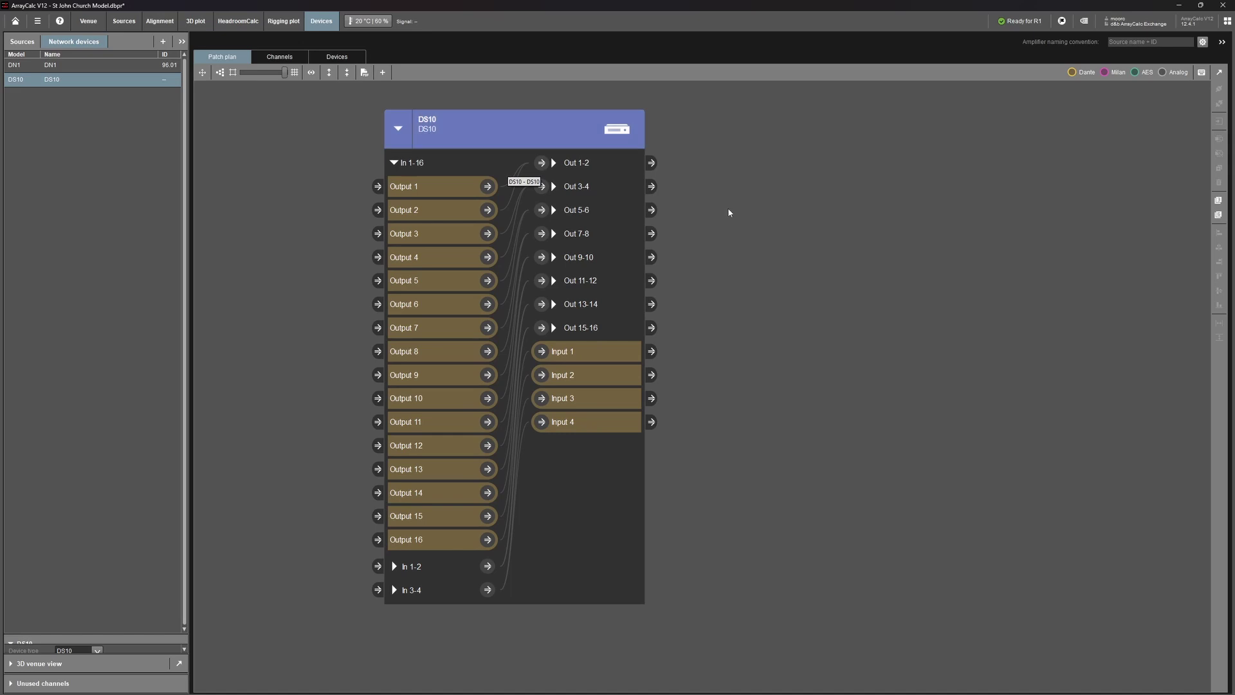
left_click(651, 162)
scroll(775, 312, "down", 5)
scroll(777, 289, "up", 4)
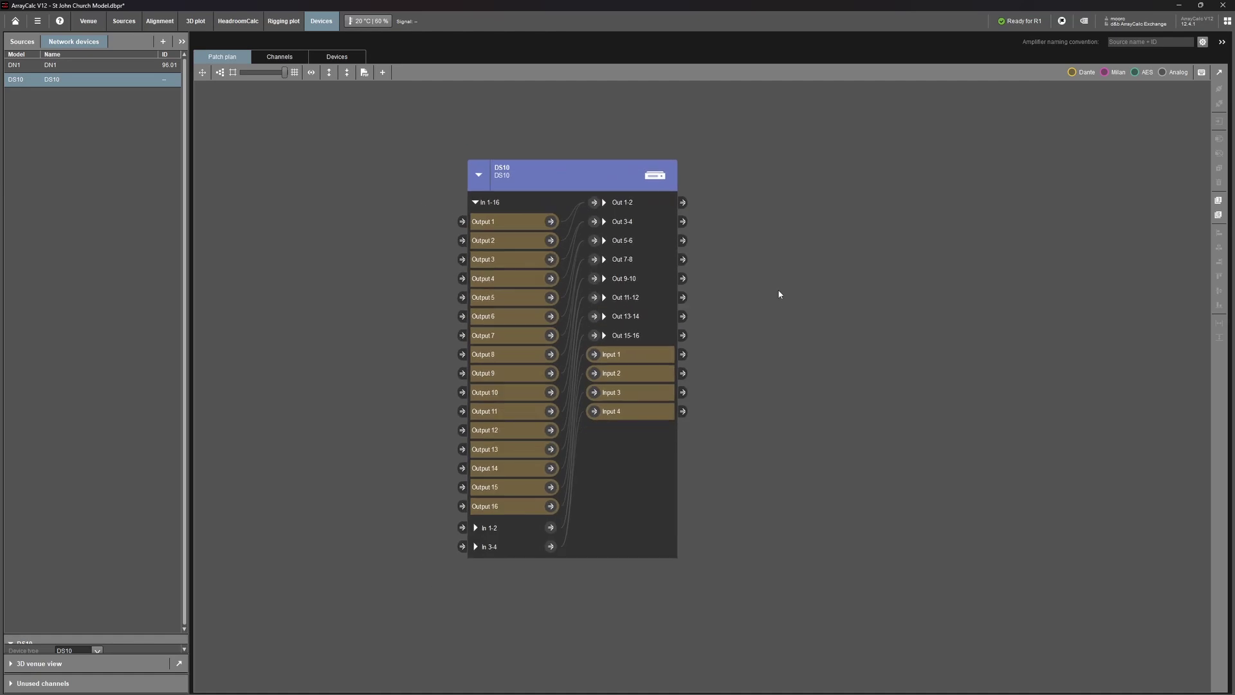
scroll(758, 392, "down", 3)
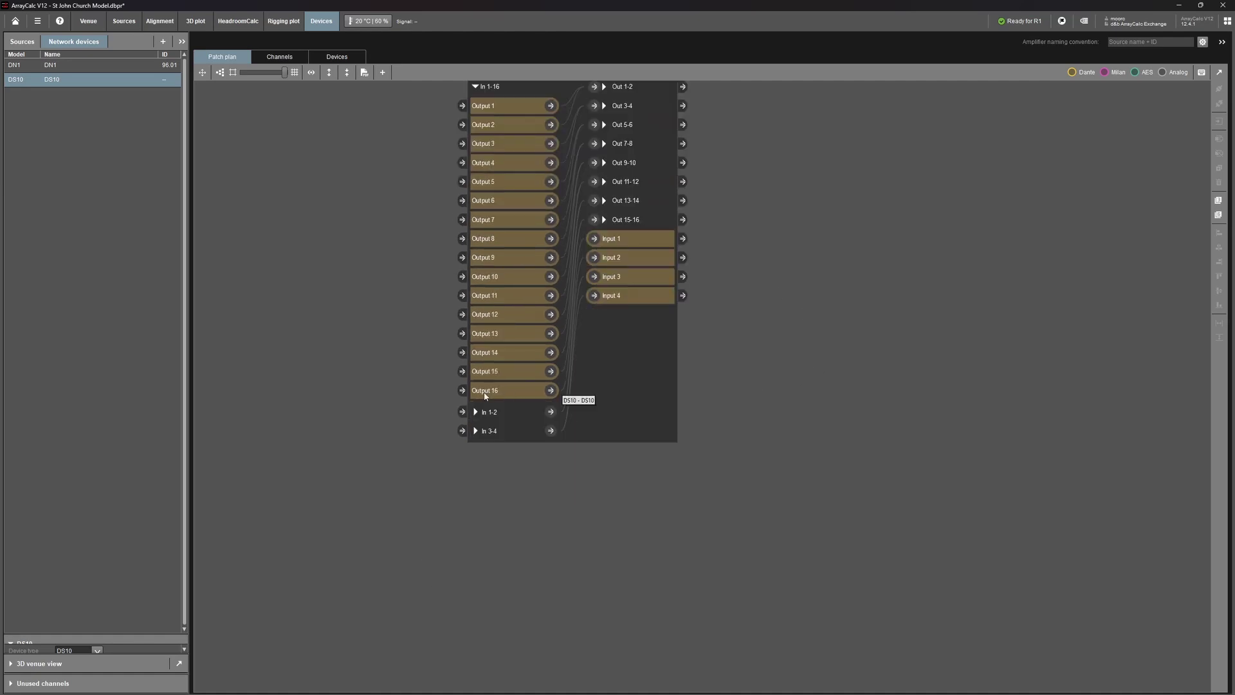
scroll(572, 339, "up", 2)
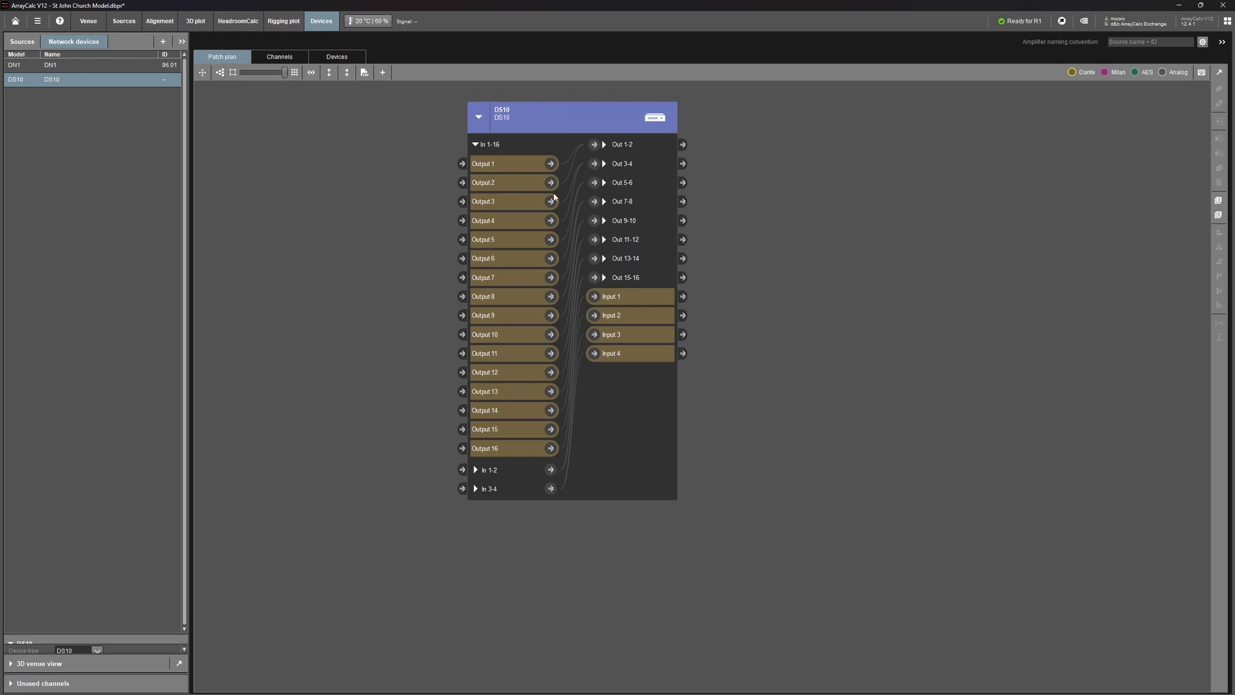
- Collapse the DS10's In 1-16 group and inspect the channels inside In 1-2 and In 3-4
left_click(476, 145)
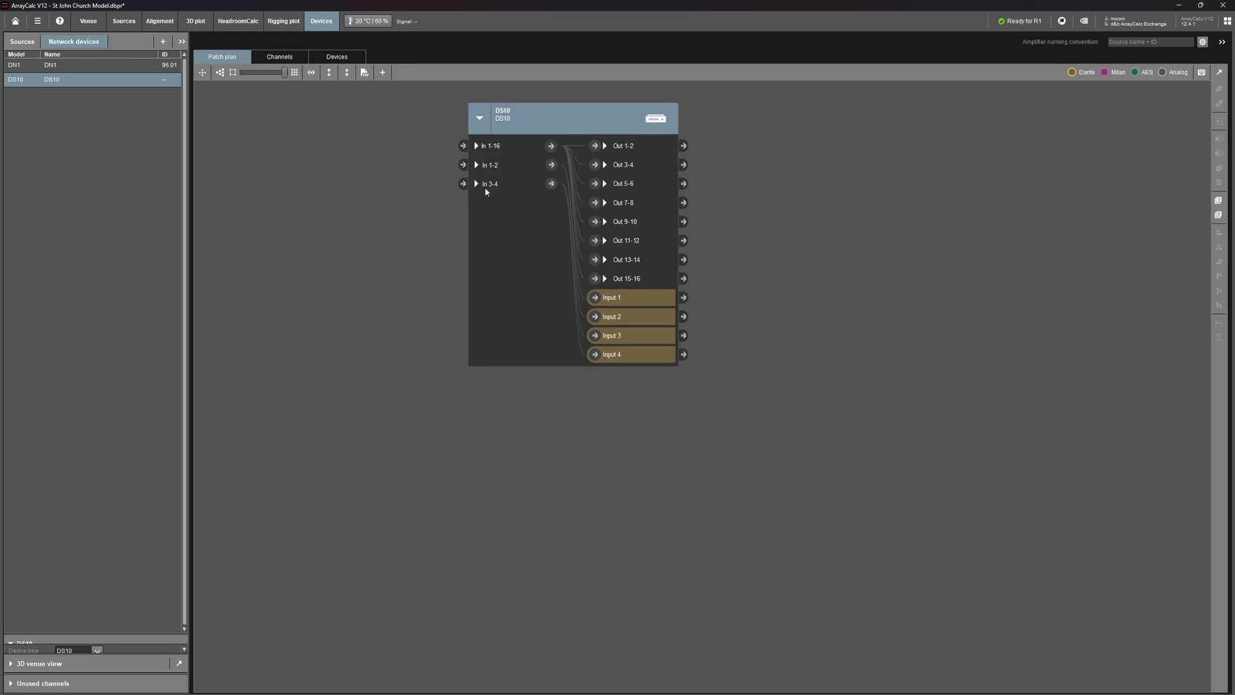
left_click(476, 146)
left_click(476, 145)
left_click(476, 164)
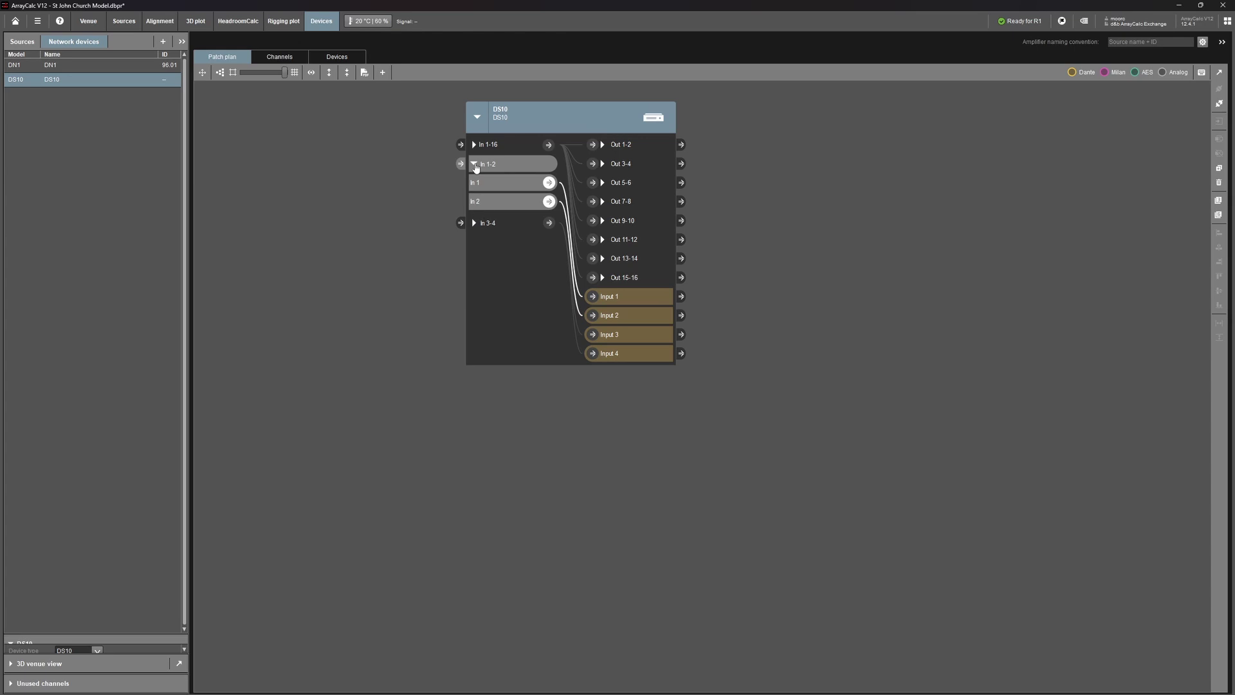
left_click(474, 164)
left_click(474, 183)
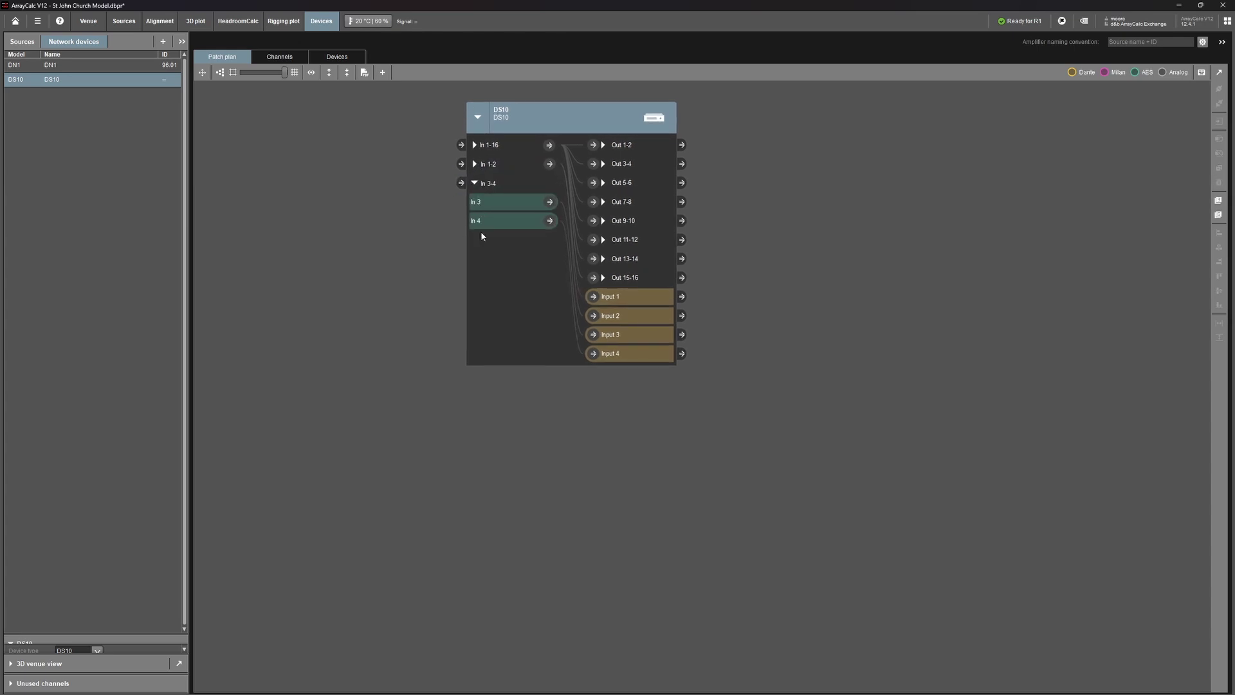
left_click(474, 184)
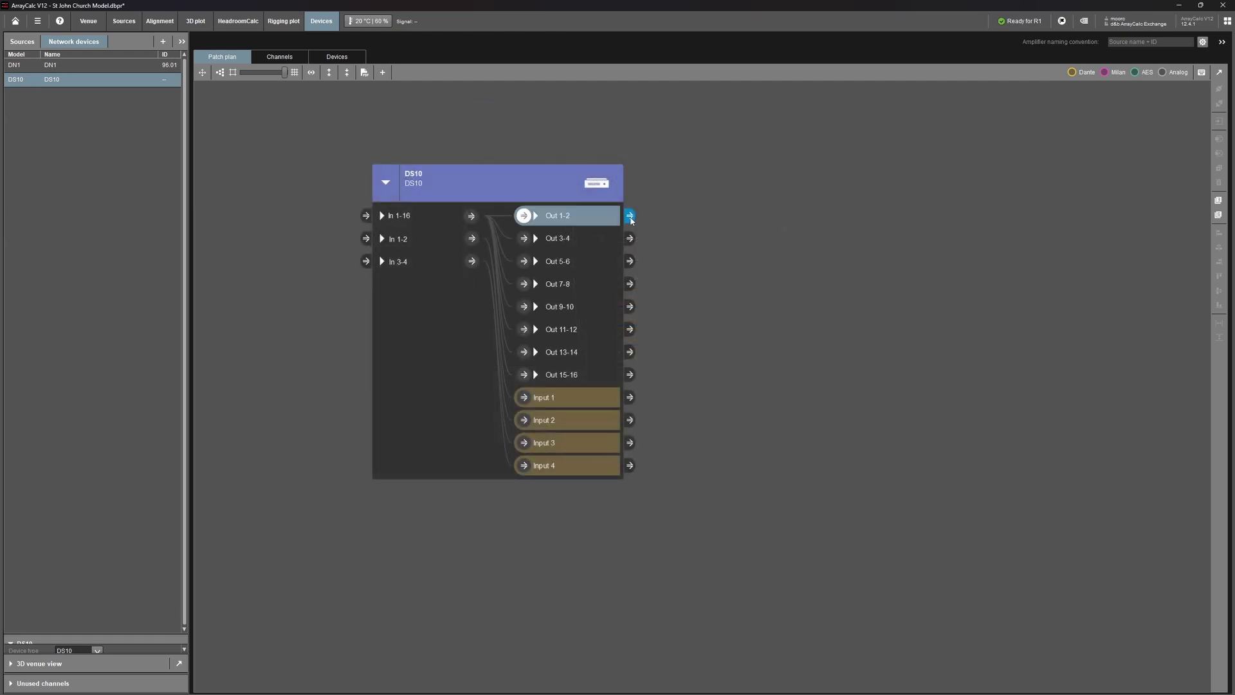
- Link Out 1-2 of the DS10 to the D 1/2 input of the 40D amplifier
left_click_drag(631, 220, 811, 471)
scroll(708, 640, "down", 4)
scroll(697, 493, "down", 4)
scroll(695, 491, "down", 6)
scroll(750, 436, "up", 1)
scroll(750, 436, "down", 3)
scroll(750, 436, "up", 4)
scroll(750, 435, "up", 2)
scroll(752, 440, "down", 1)
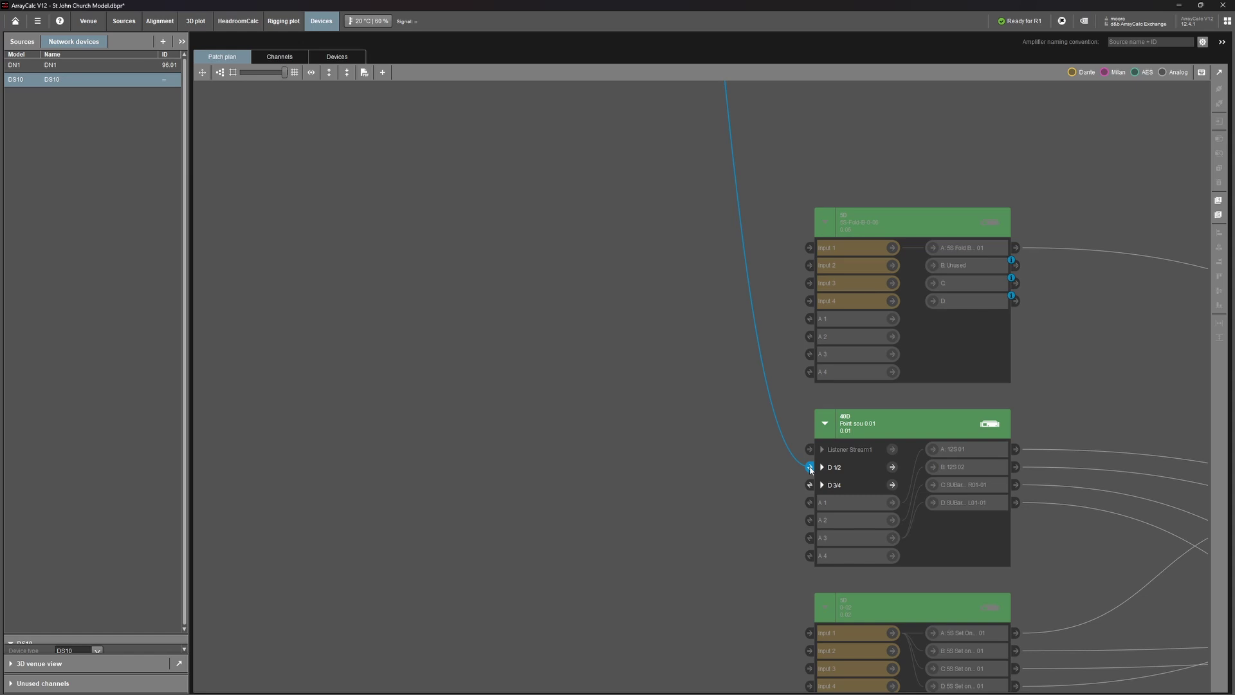
- Complete the connection from the DS10's Out 1-2 at the 40D's D 1/2 input and check it in the patch plan
left_click_drag(812, 471, 811, 469)
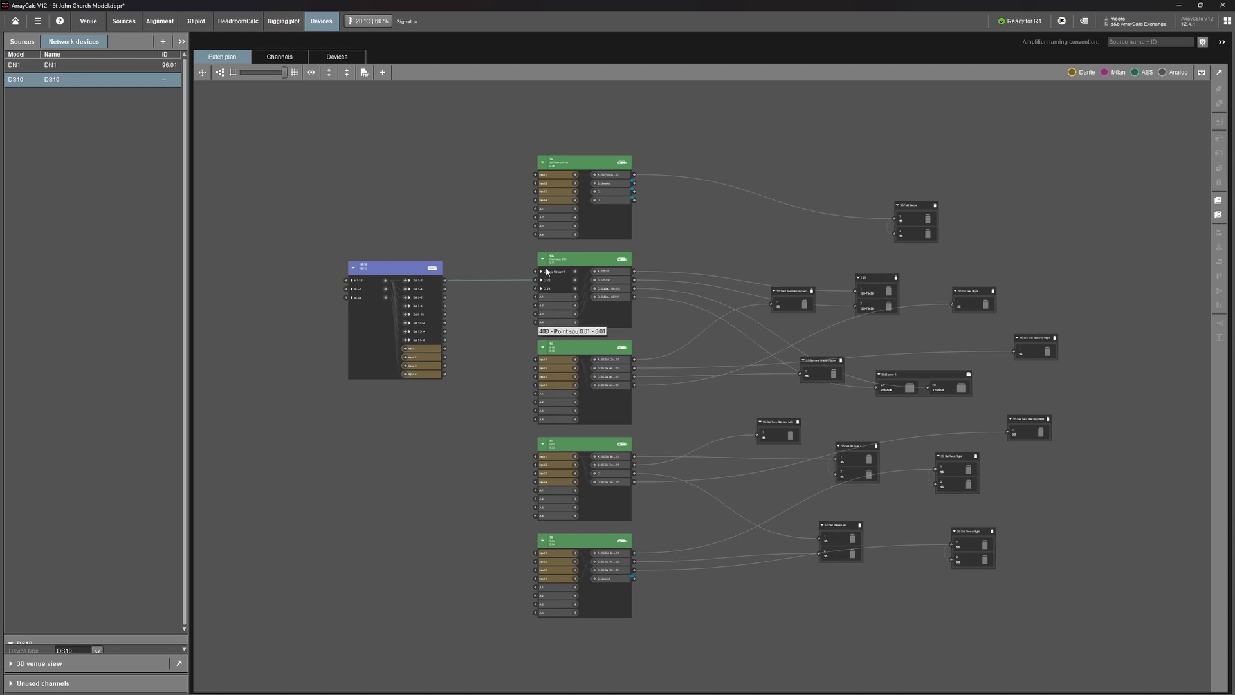
scroll(565, 309, "down", 3)
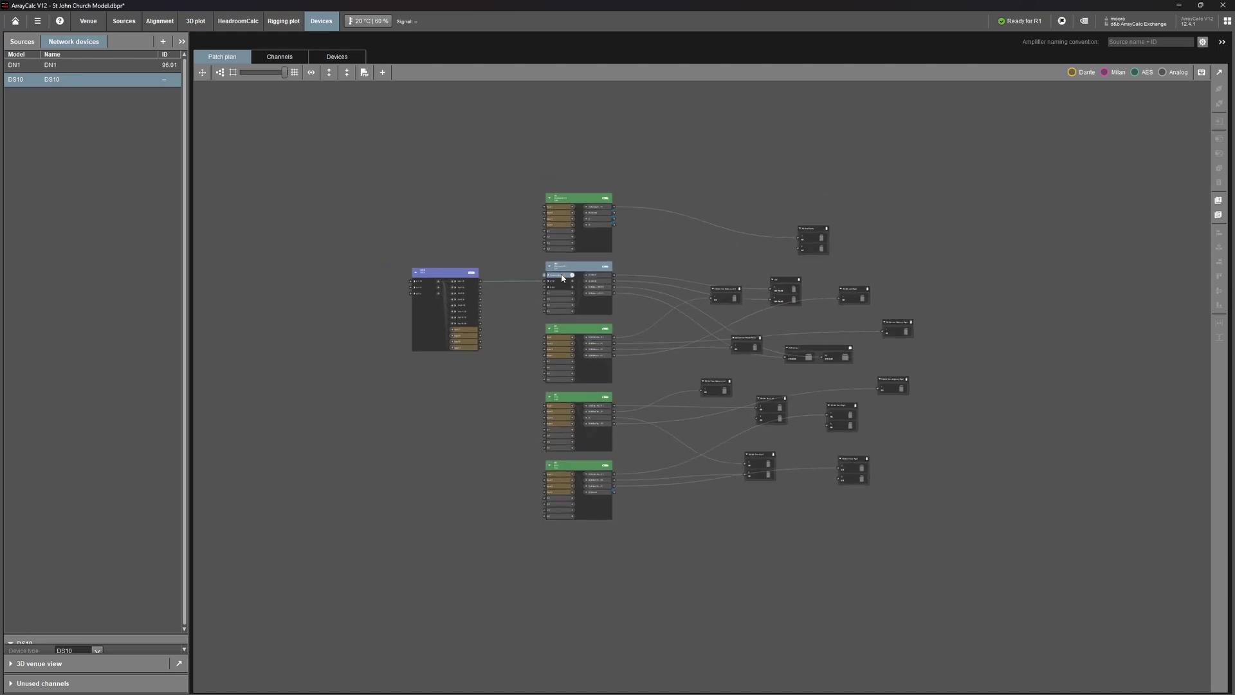
scroll(565, 309, "up", 3)
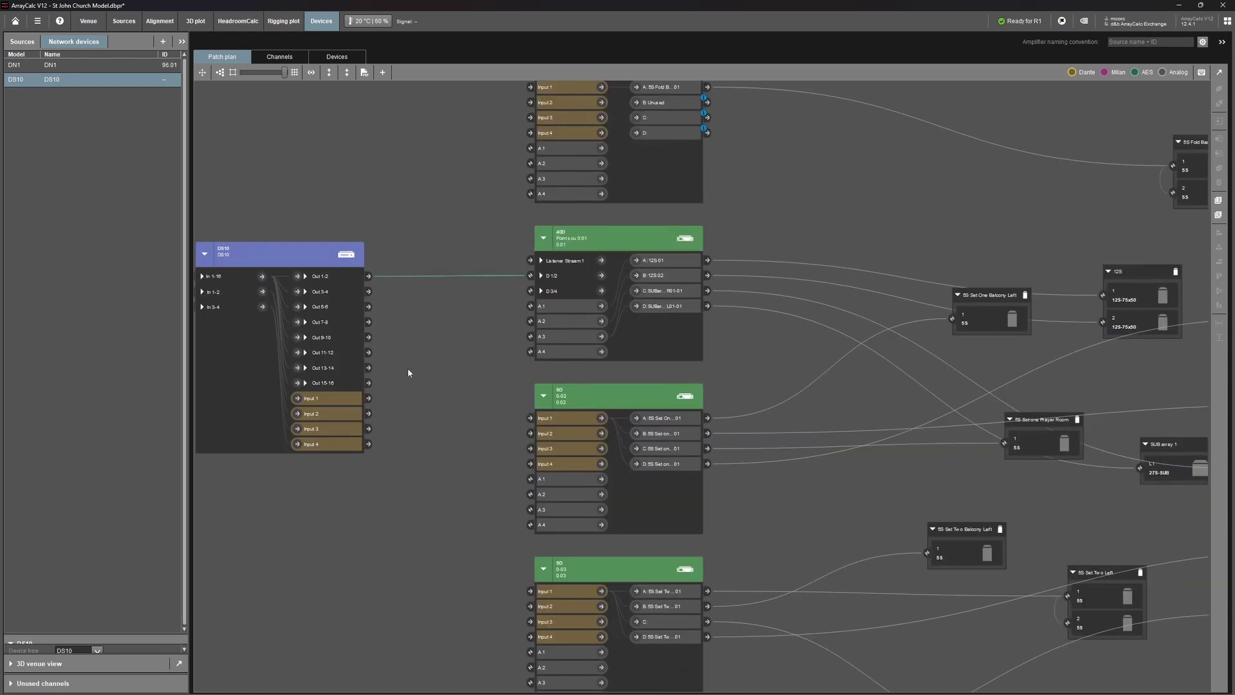
left_click_drag(408, 369, 629, 370)
scroll(542, 369, "up", 2)
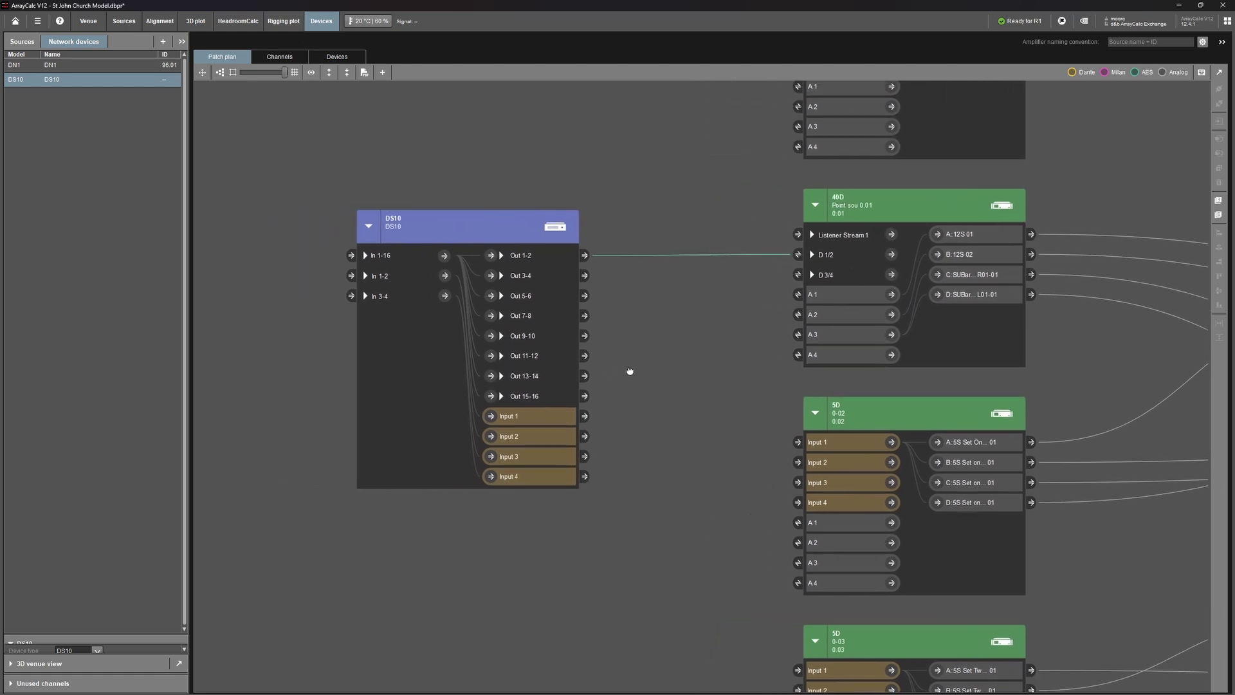
- Expand the DS10's In 1-16 group and trace Output 1 through Out 1-2 to the amplifier
left_click(352, 256)
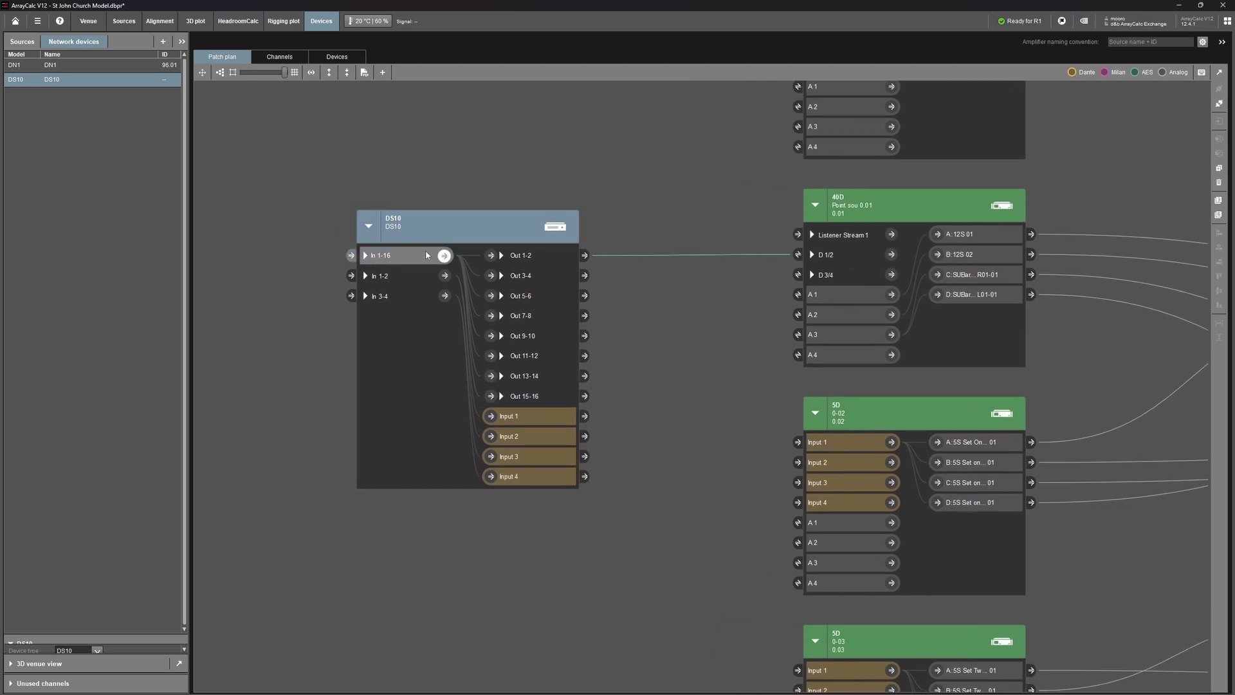
left_click(365, 256)
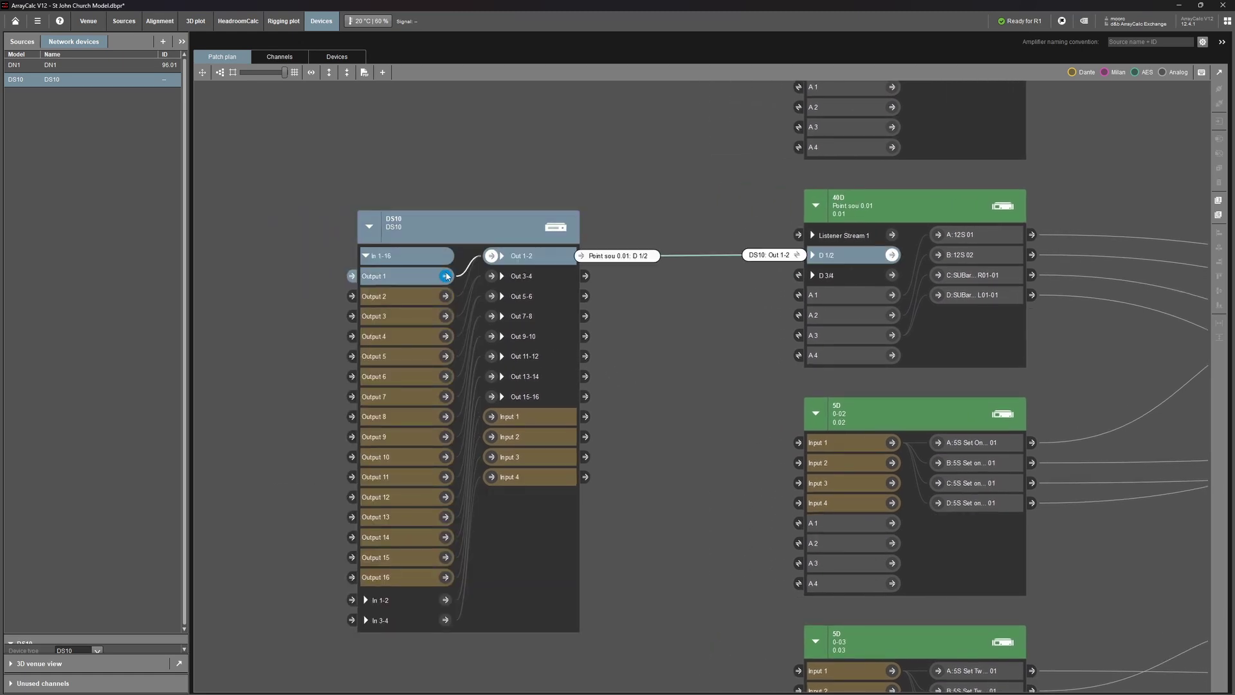
left_click(402, 279)
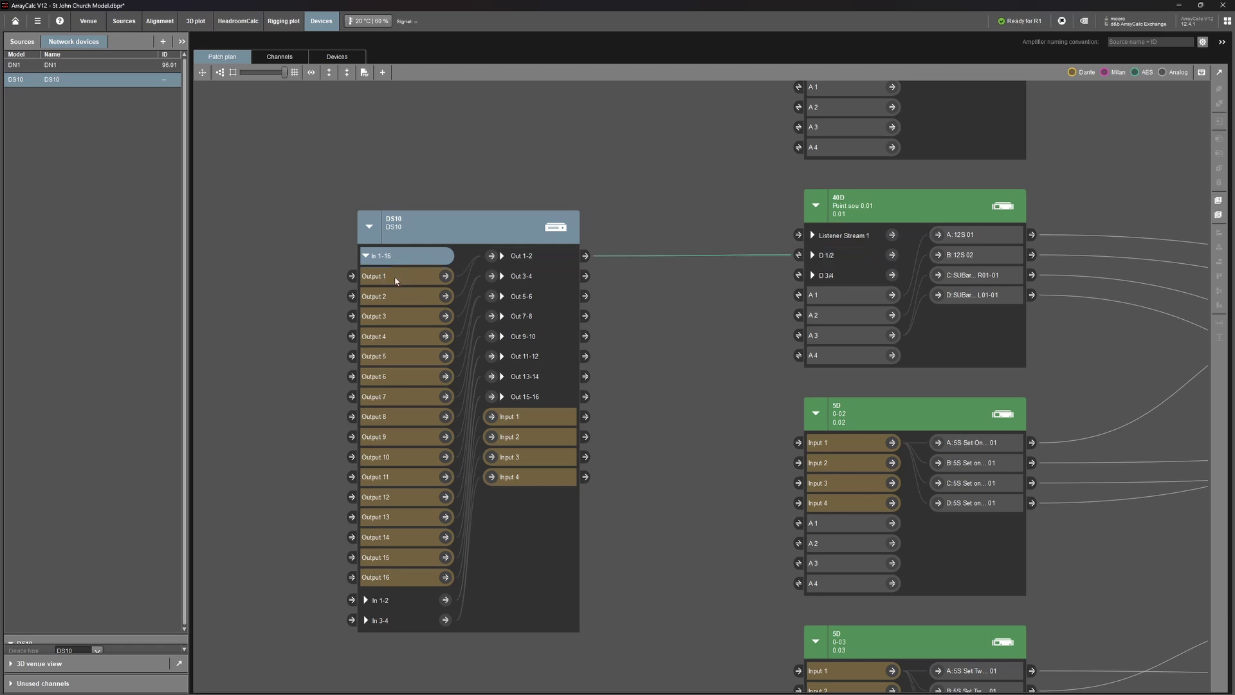
left_click(586, 255)
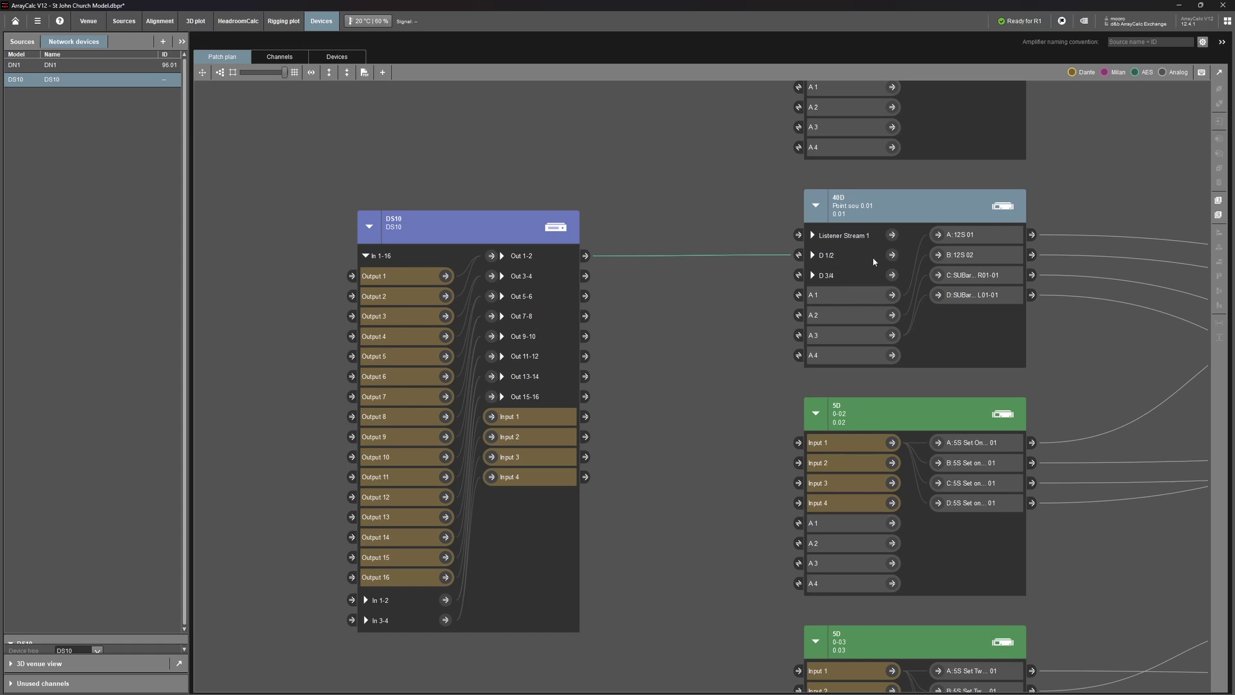
- Expand the 40D's D 1/2 input and examine how D 1 and D 2 relate to its output channels
left_click(897, 260)
left_click(963, 261)
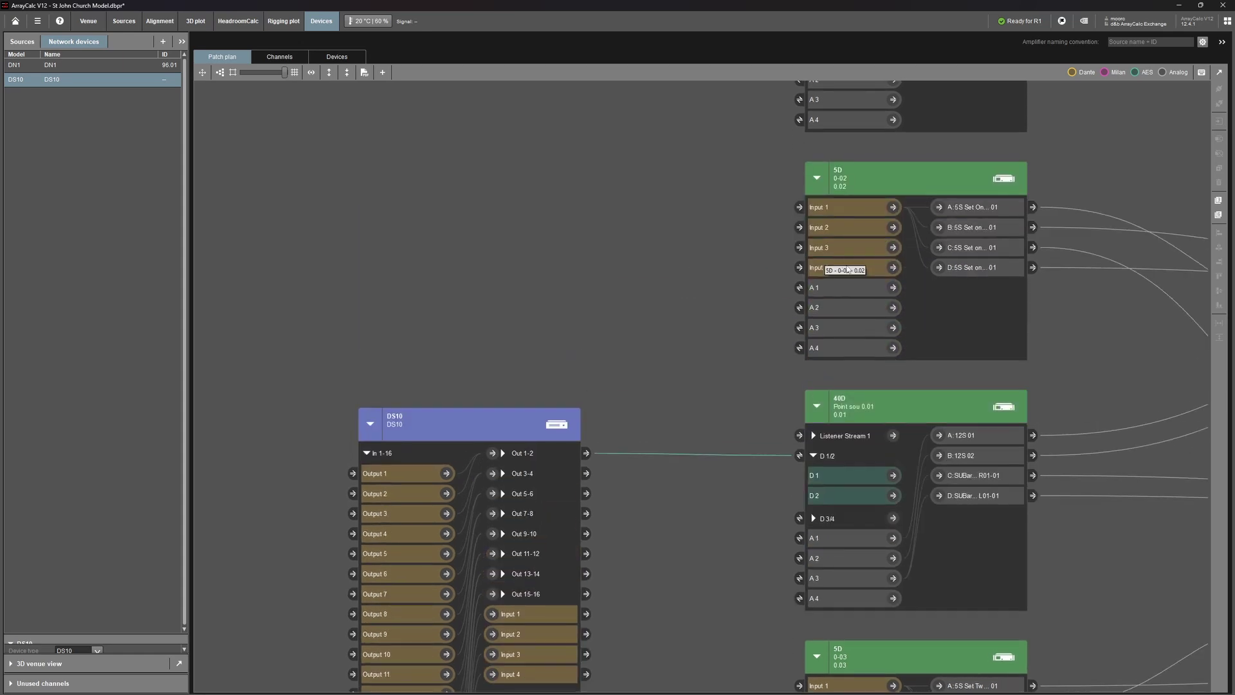
scroll(791, 402, "down", 2)
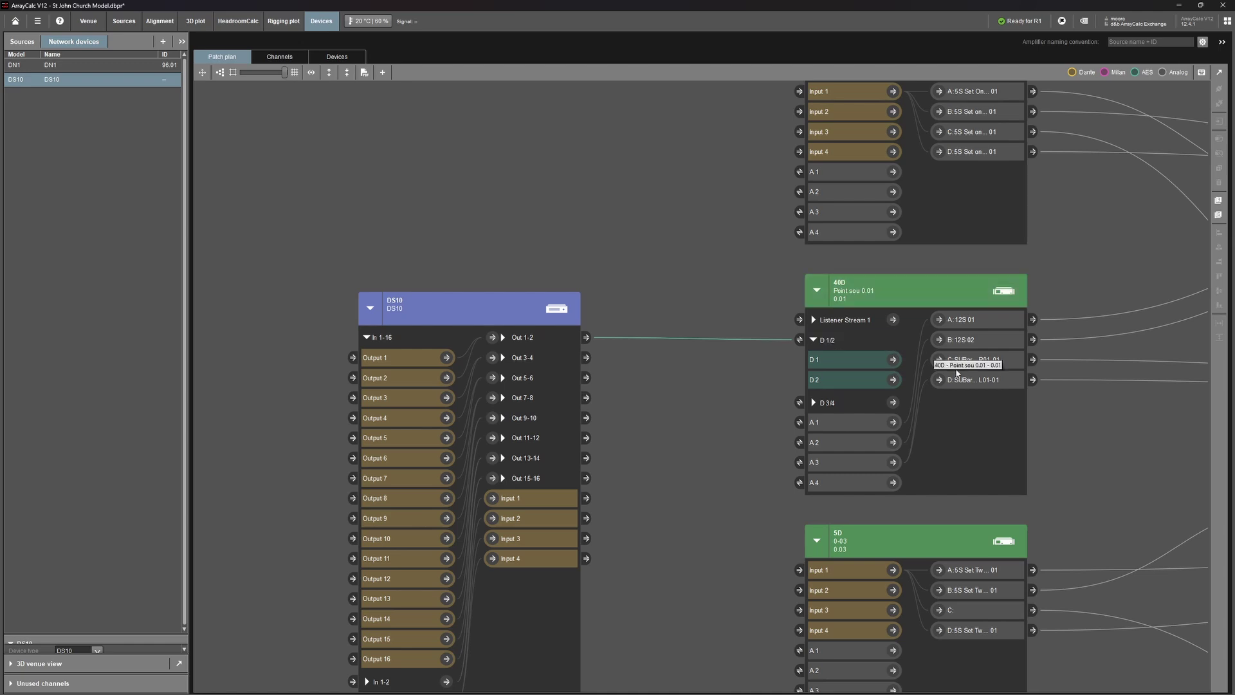
left_click(852, 387)
scroll(493, 300, "down", 3)
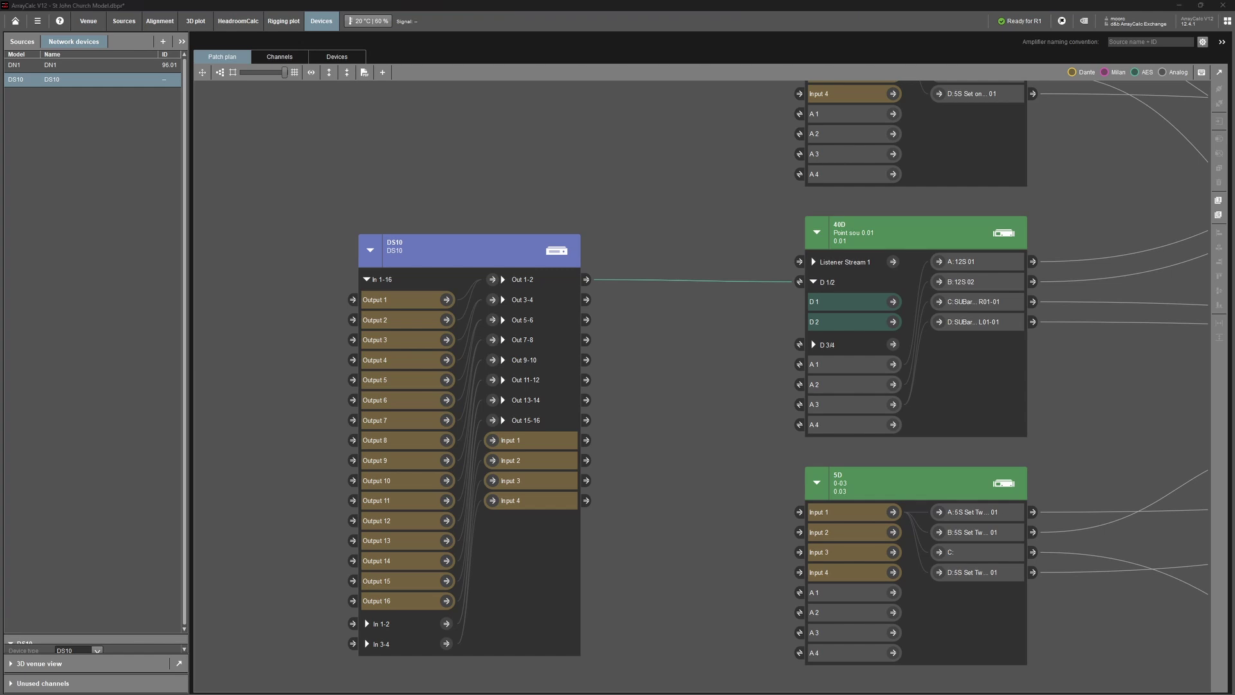
- Add a DS22, a DS100 and a DS100M to the network devices and look over the DS100's input and output channels
left_click(162, 41)
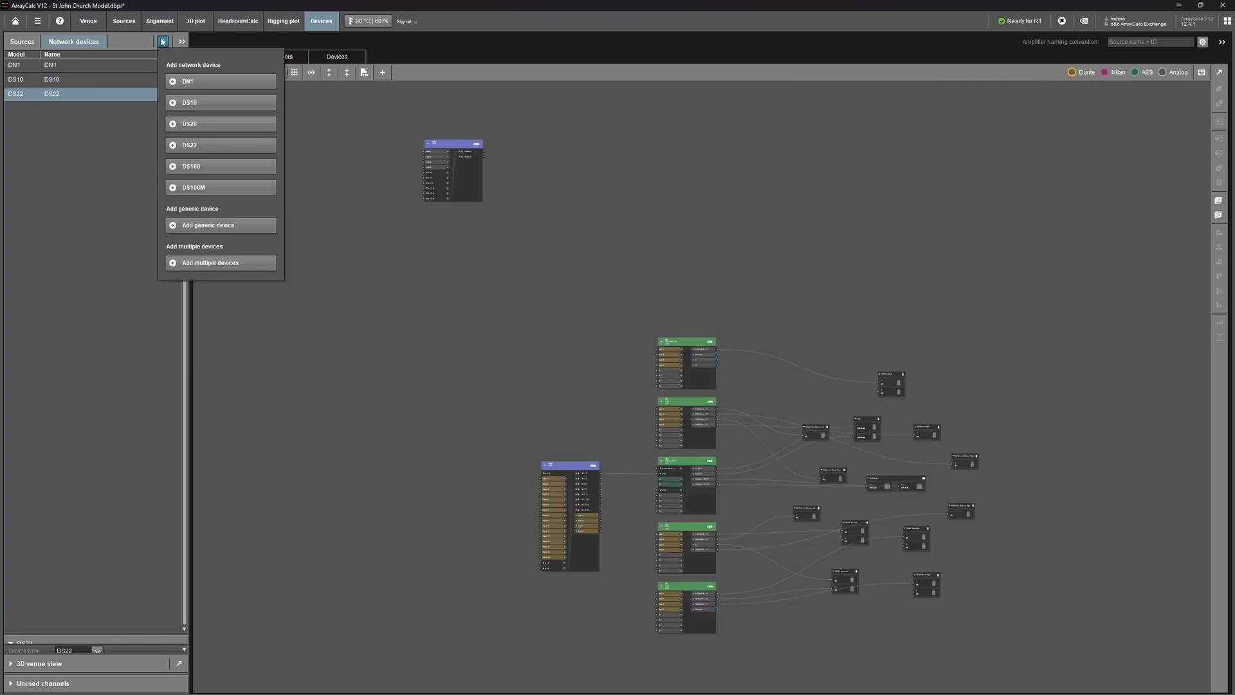
left_click(186, 166)
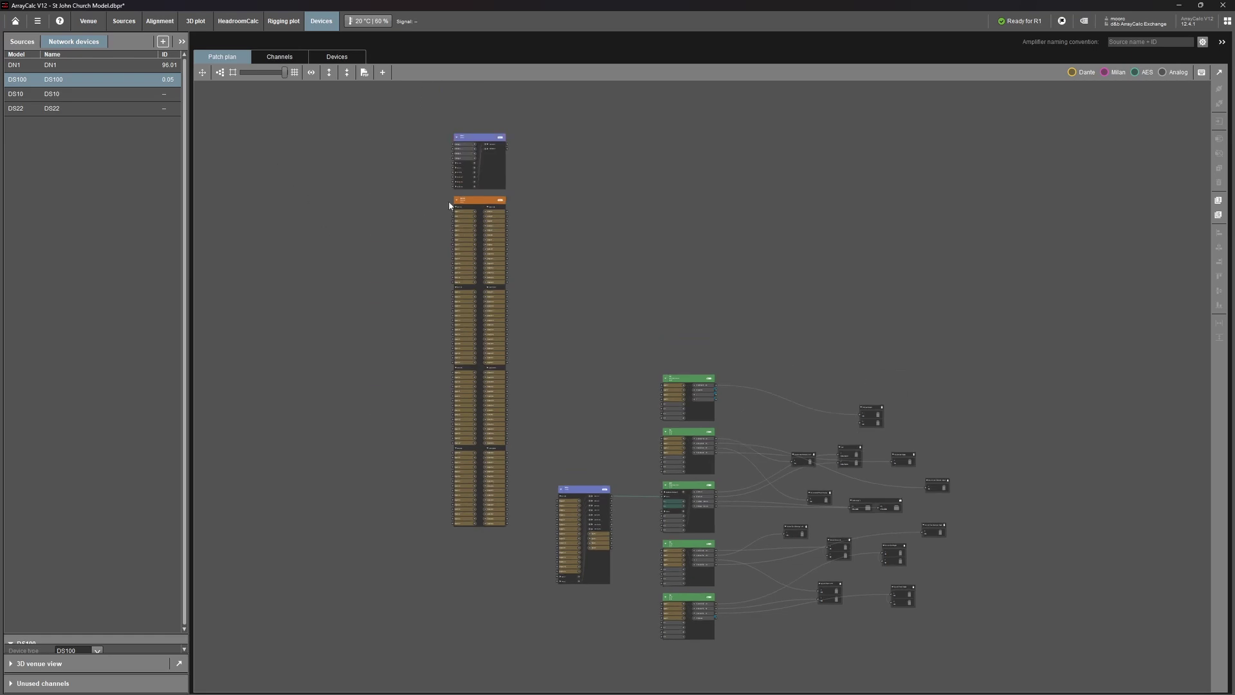
left_click(163, 41)
left_click(209, 186)
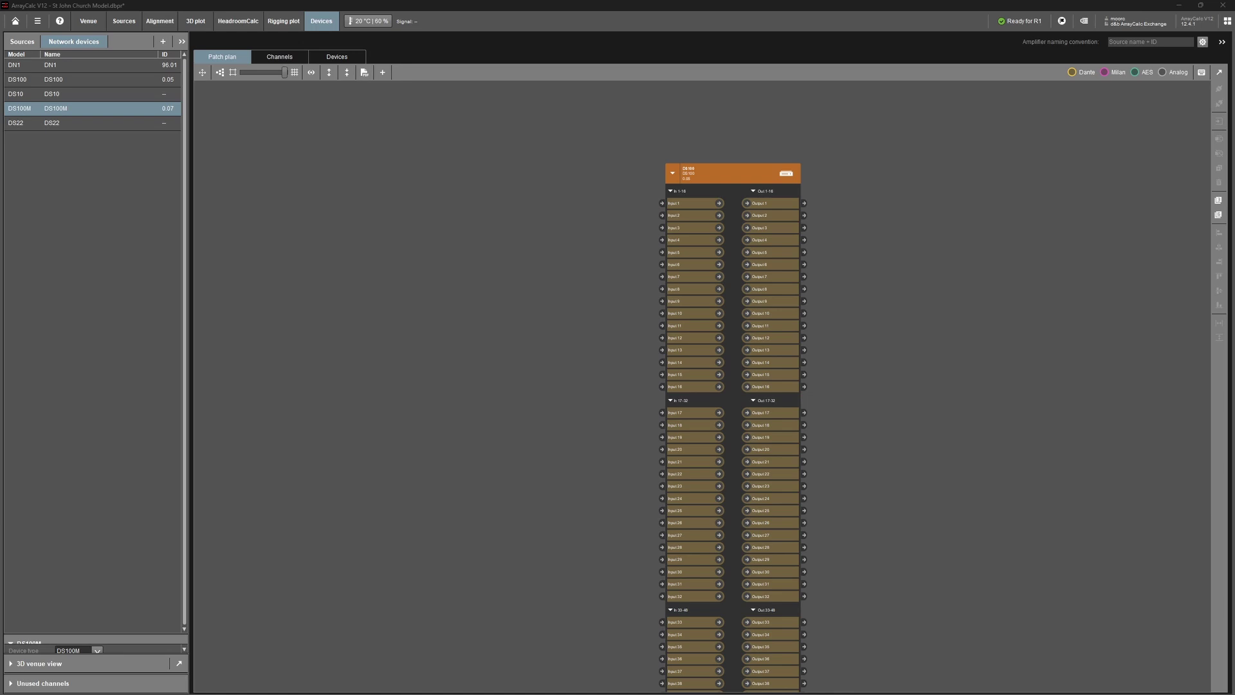
scroll(547, 386, "down", 5)
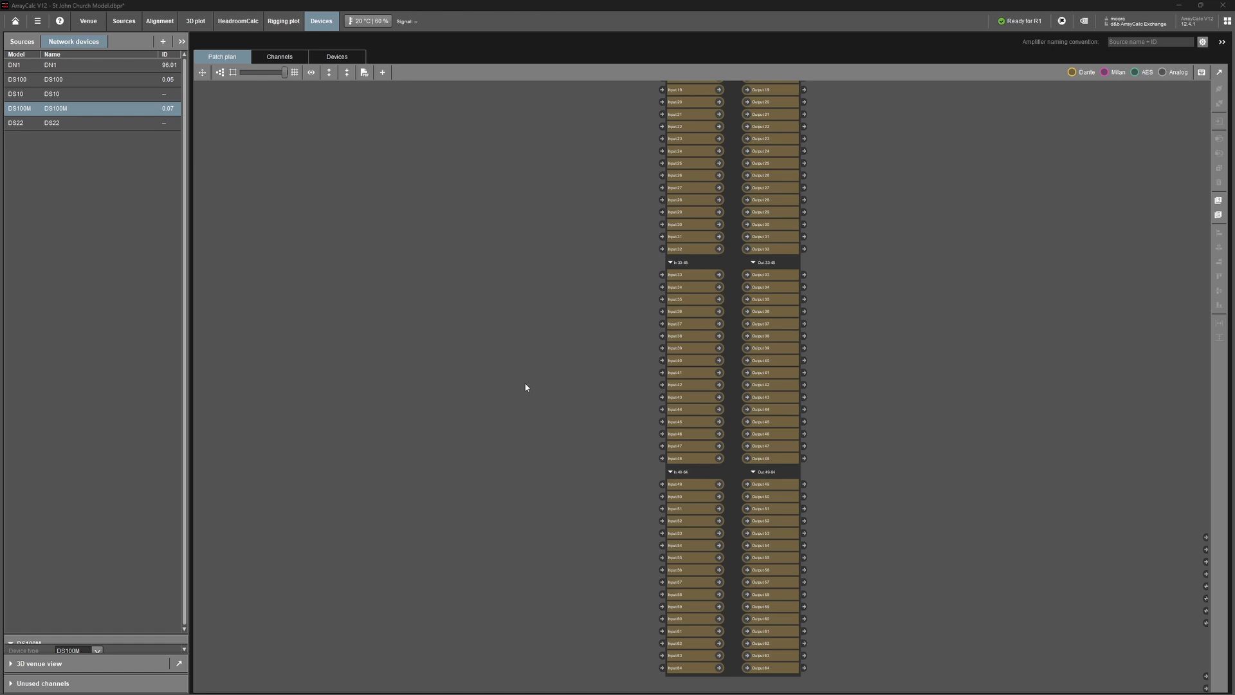
scroll(525, 386, "down", 5)
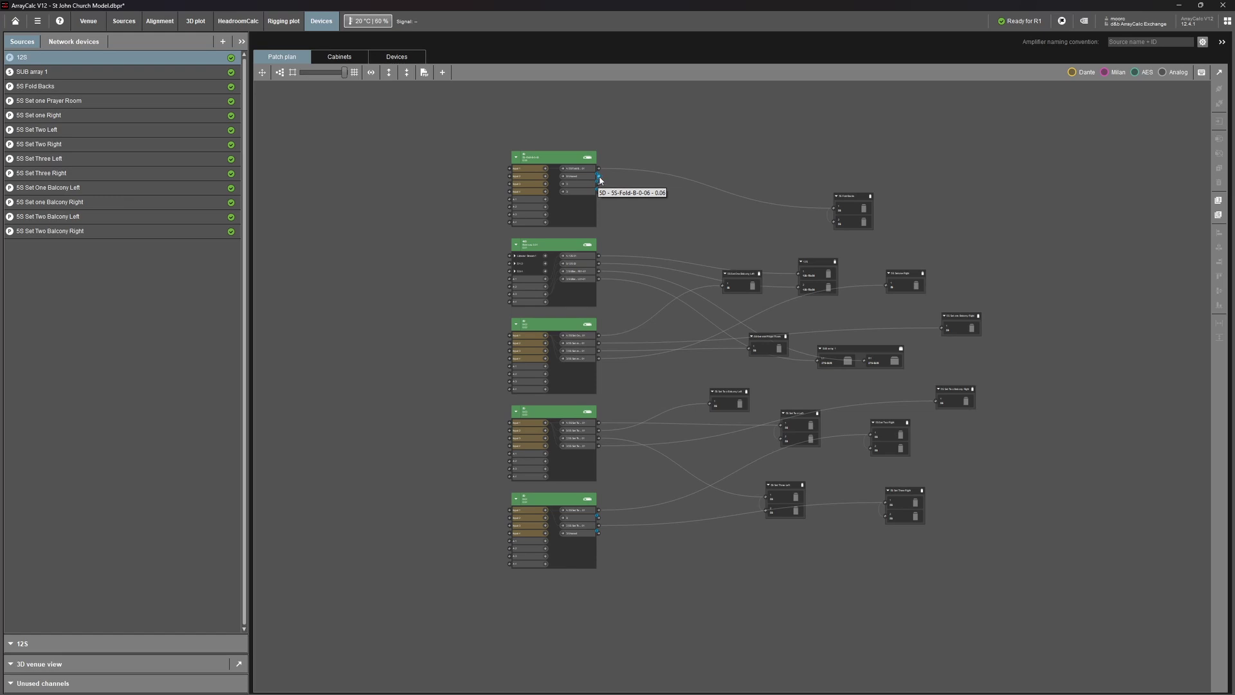
left_click_drag(601, 184, 577, 209)
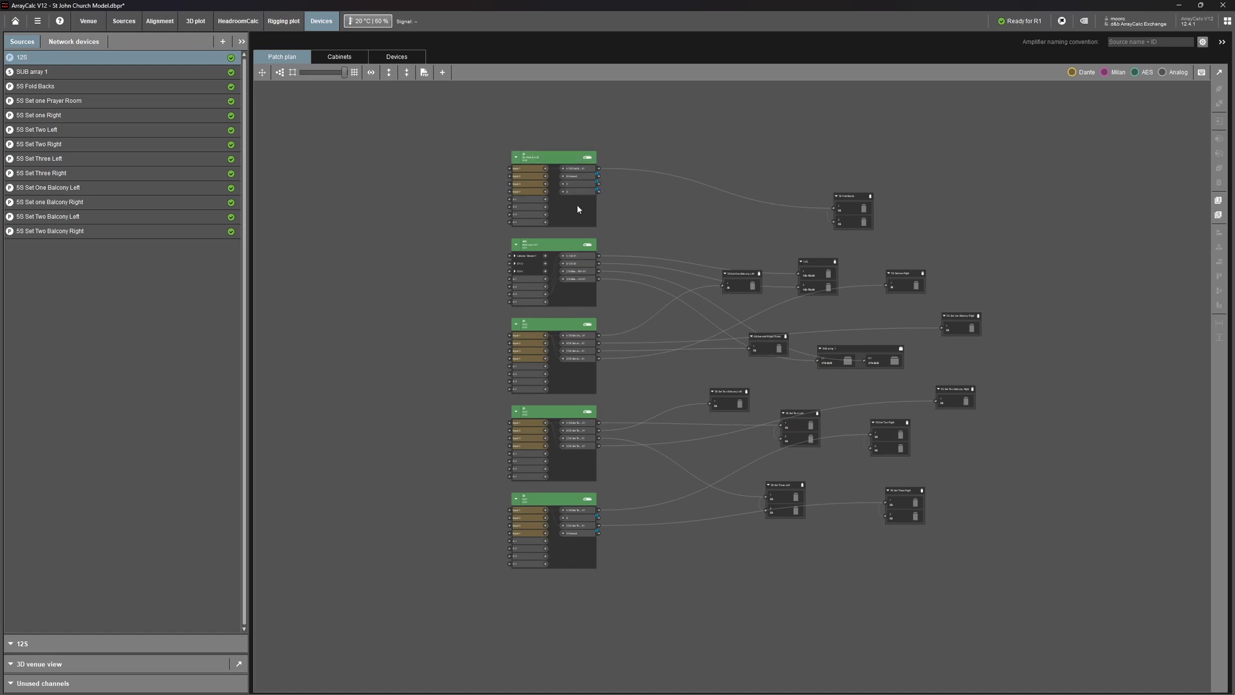